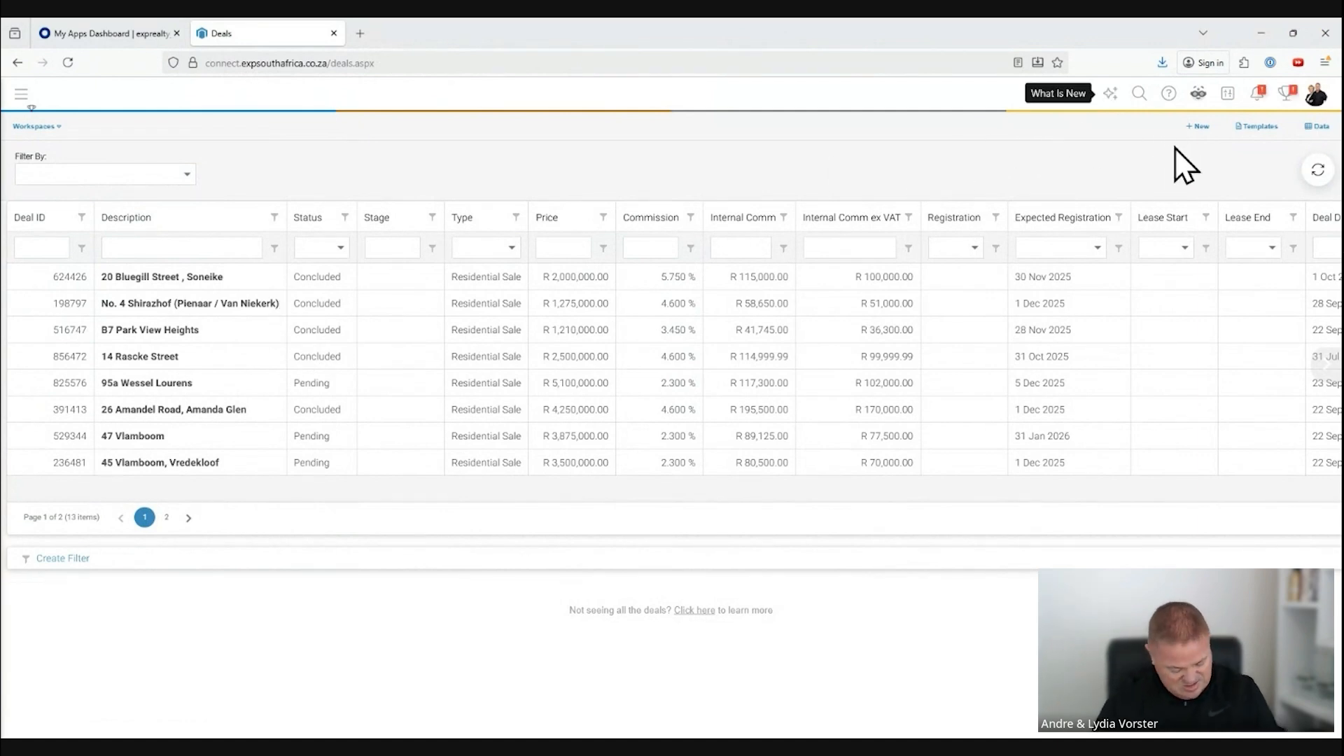
Step: Create a new deal with the property's street address as its short description and link yourself as an agent
{"action": "key", "text": "ctrl+plus"}
{"action": "key", "text": "ctrl+plus"}
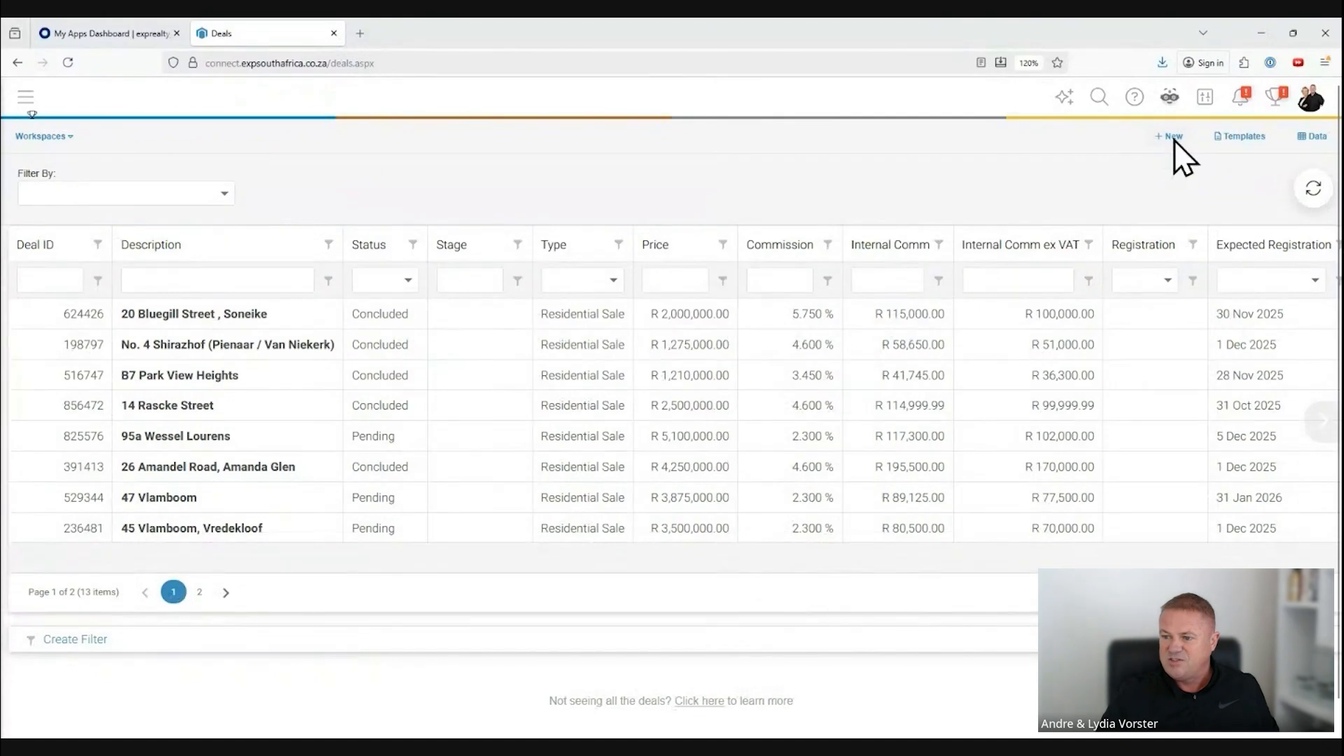
{"action": "left_click", "coordinate": [1174, 139]}
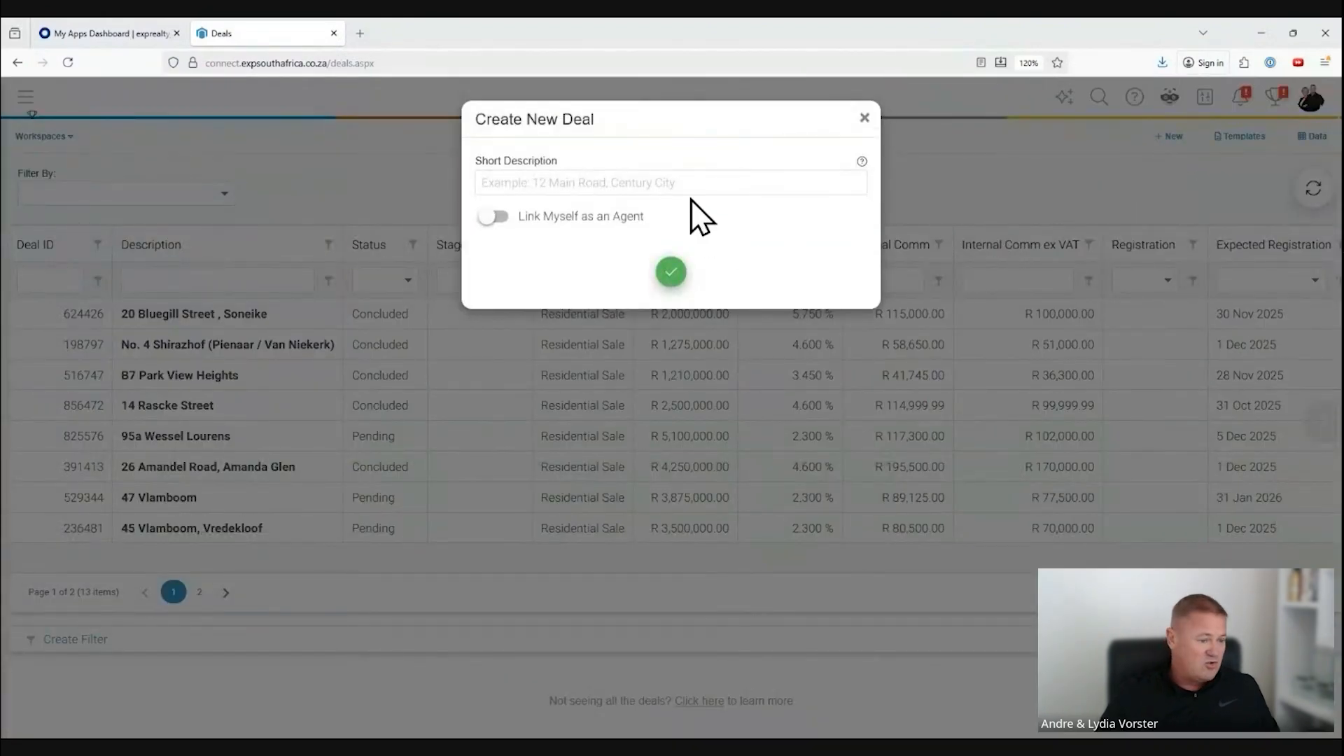
{"action": "left_click", "coordinate": [661, 185]}
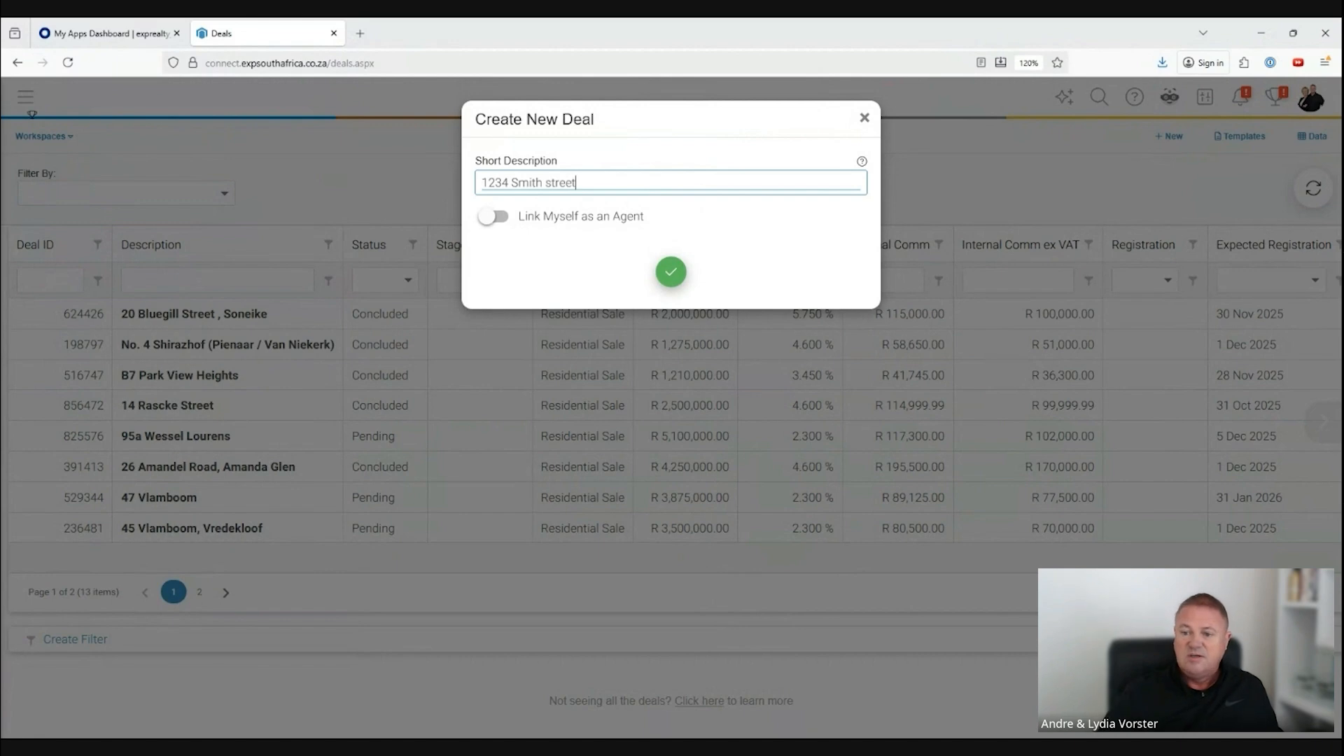
{"action": "left_click", "coordinate": [495, 217]}
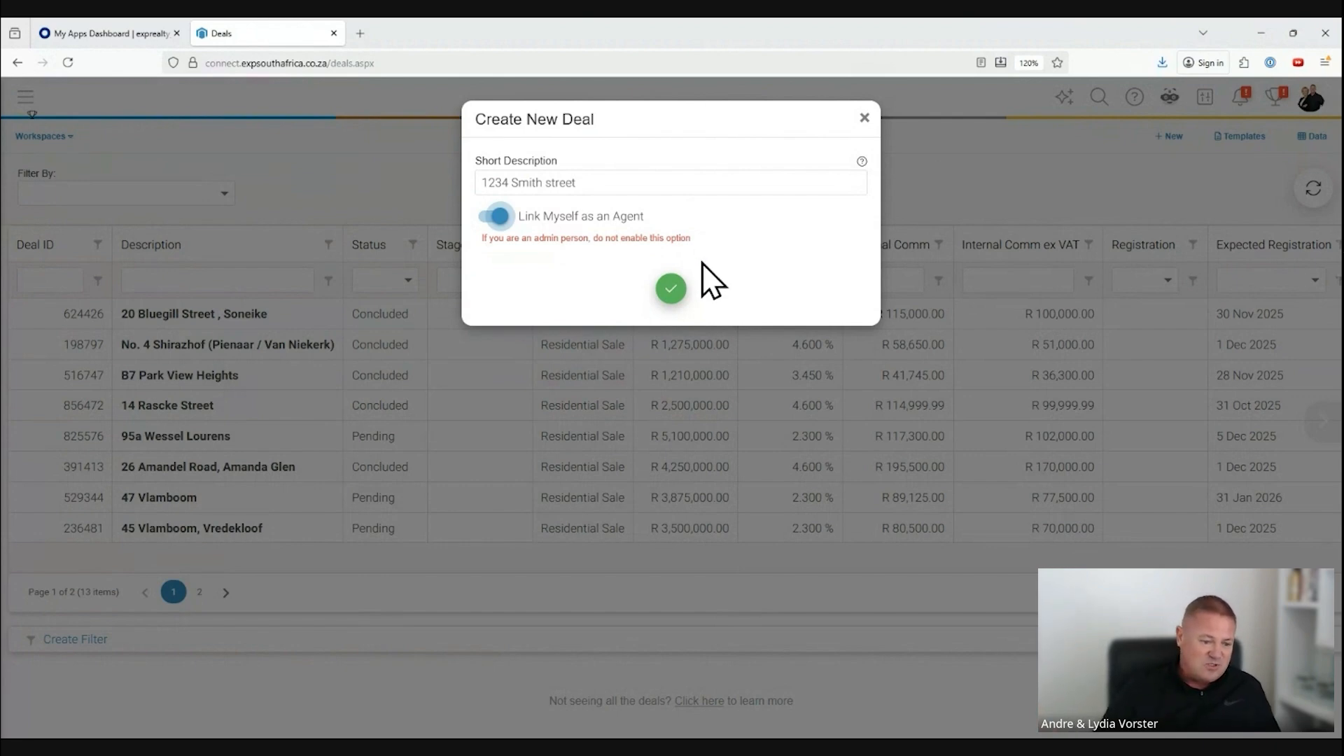
{"action": "left_click", "coordinate": [670, 288]}
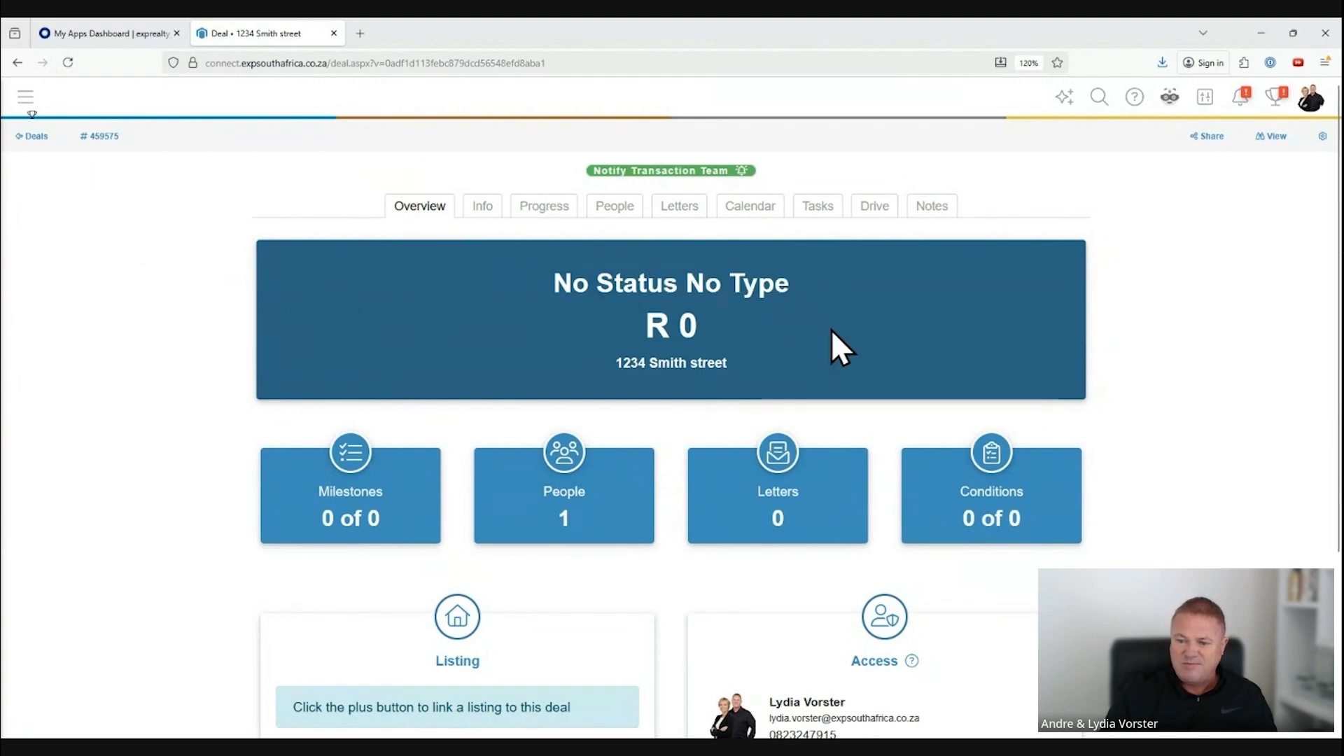
Step: Search the listings for "vierlande" and link the first House For Sale result to the deal
{"action": "scroll", "coordinate": [800, 329], "scroll_direction": "down", "scroll_amount": 1}
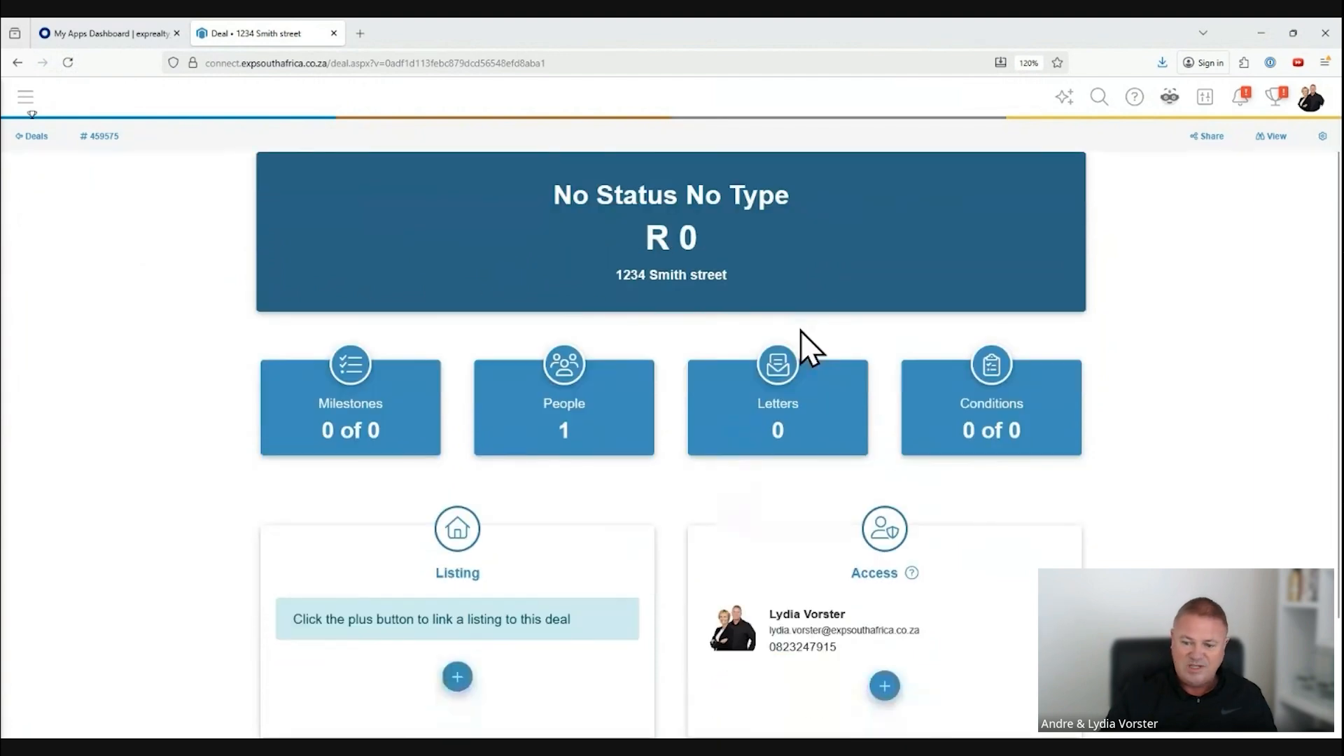
{"action": "scroll", "coordinate": [800, 330], "scroll_direction": "down", "scroll_amount": 2}
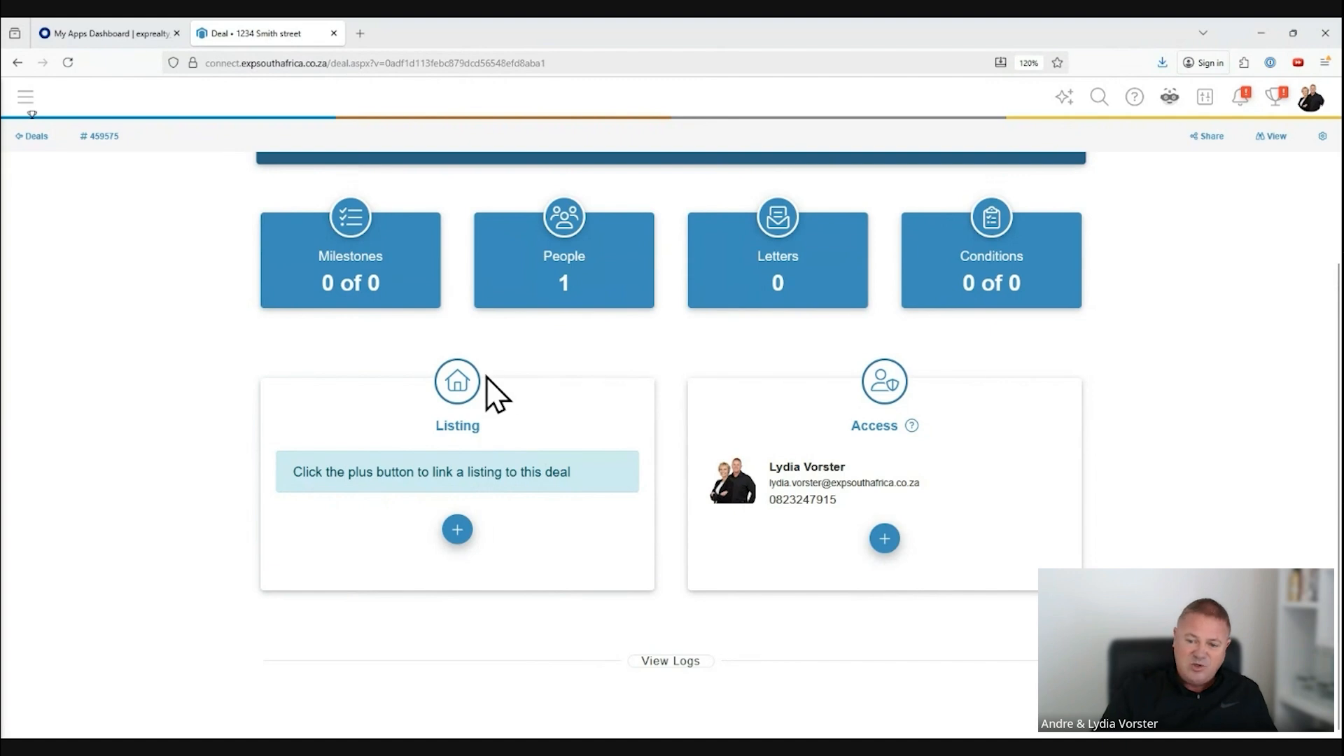
{"action": "left_click", "coordinate": [457, 530]}
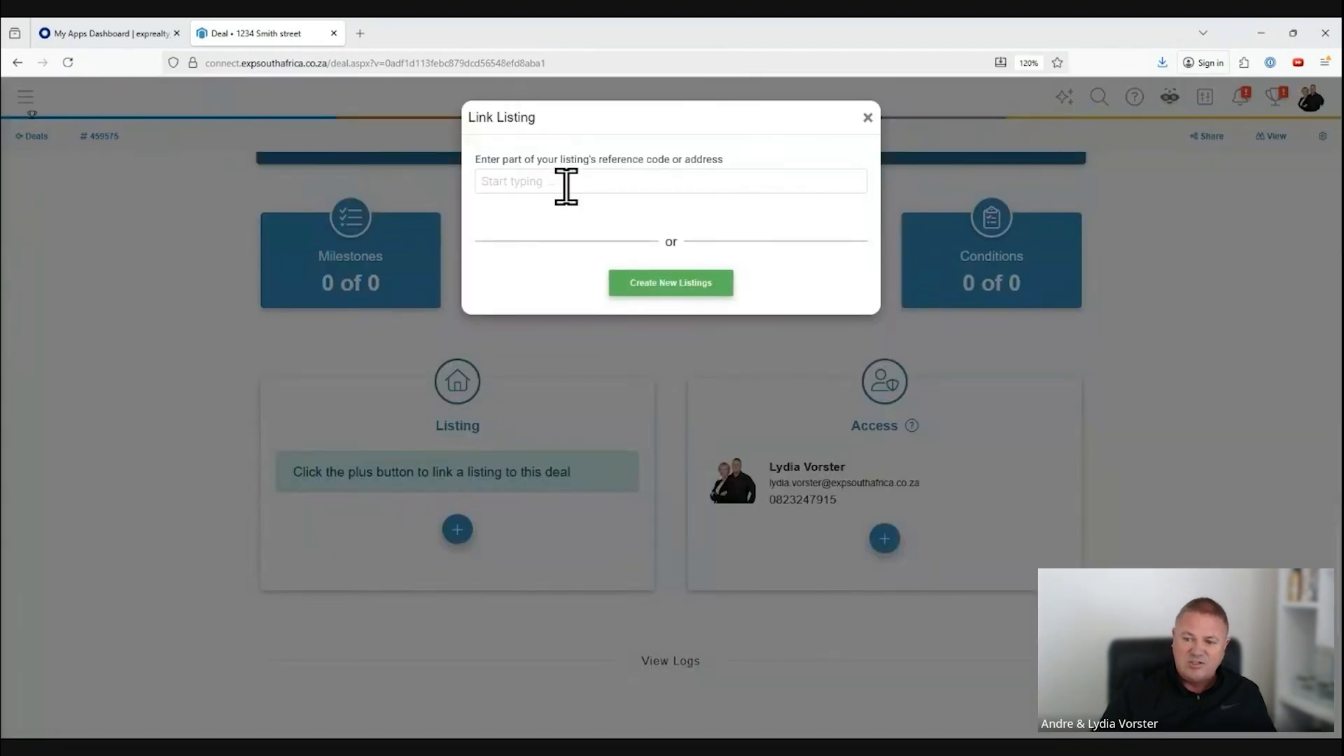
{"action": "left_click", "coordinate": [566, 187]}
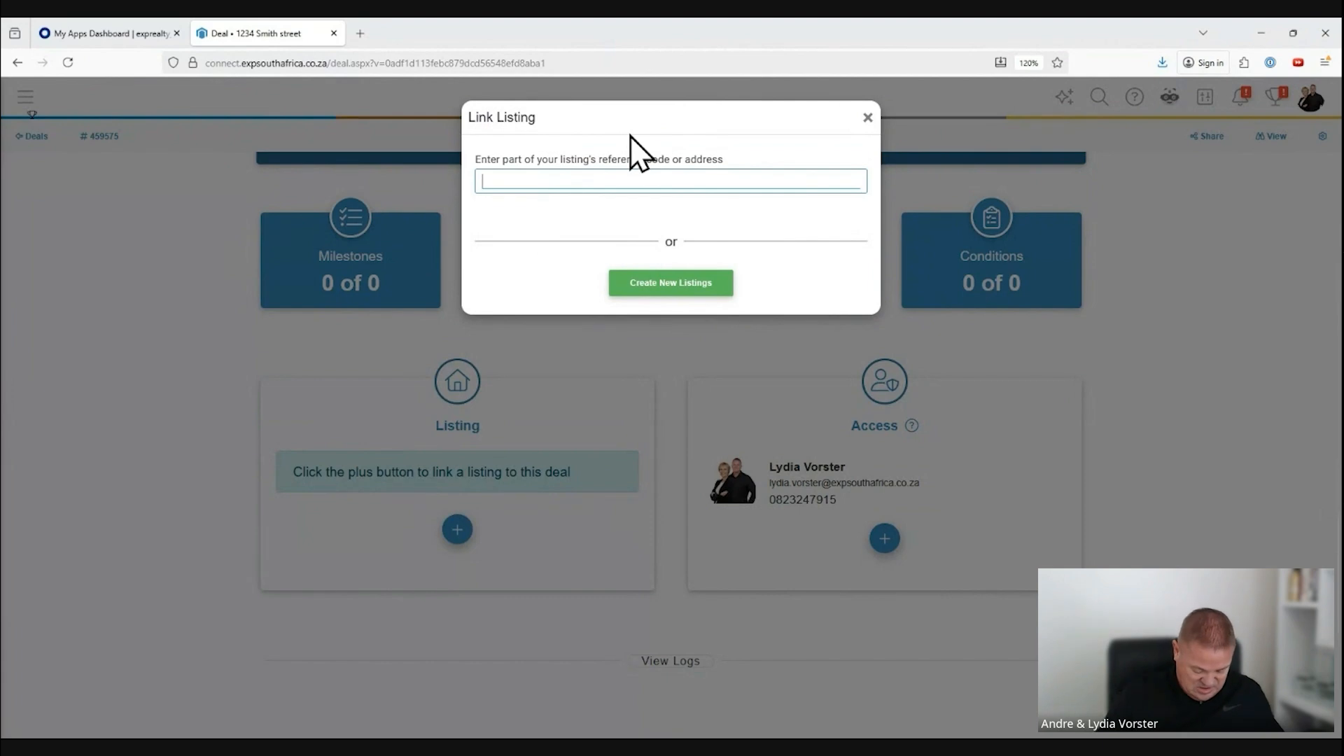
{"action": "type", "text": "vierlande"}
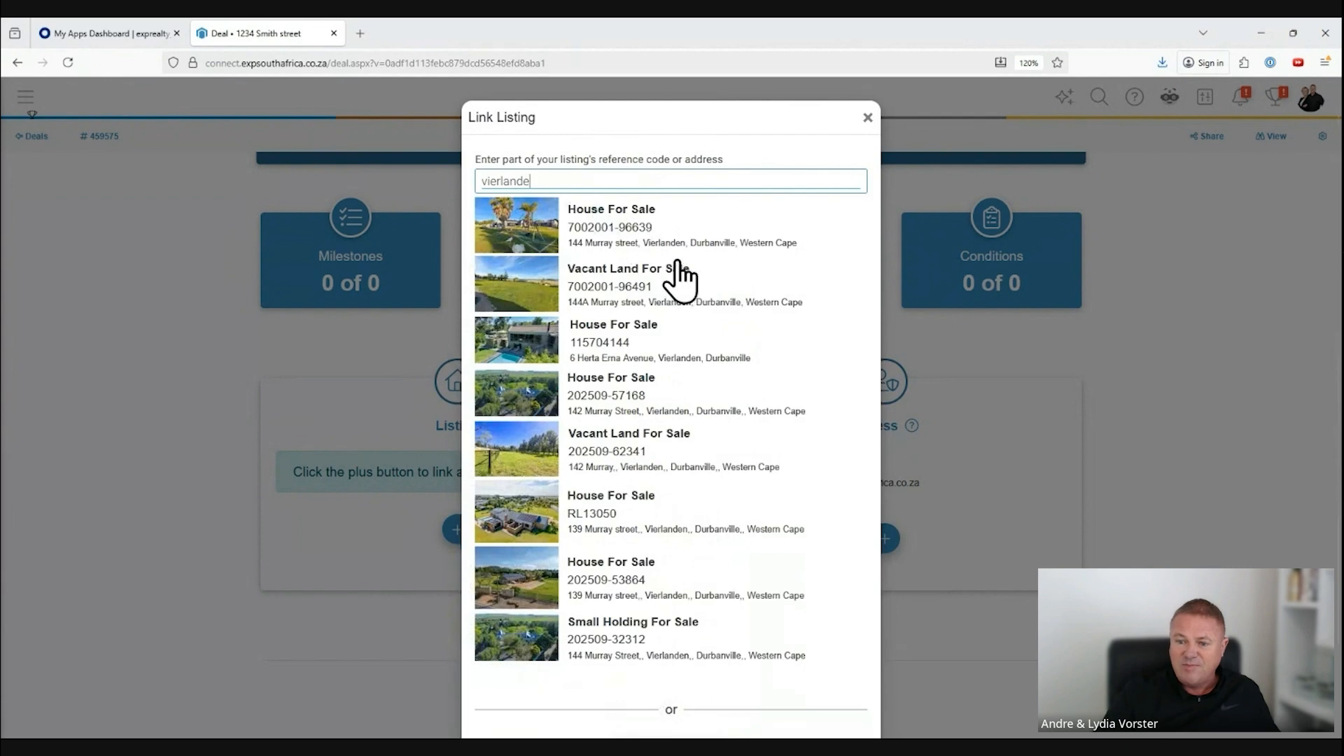
{"action": "left_click", "coordinate": [631, 231]}
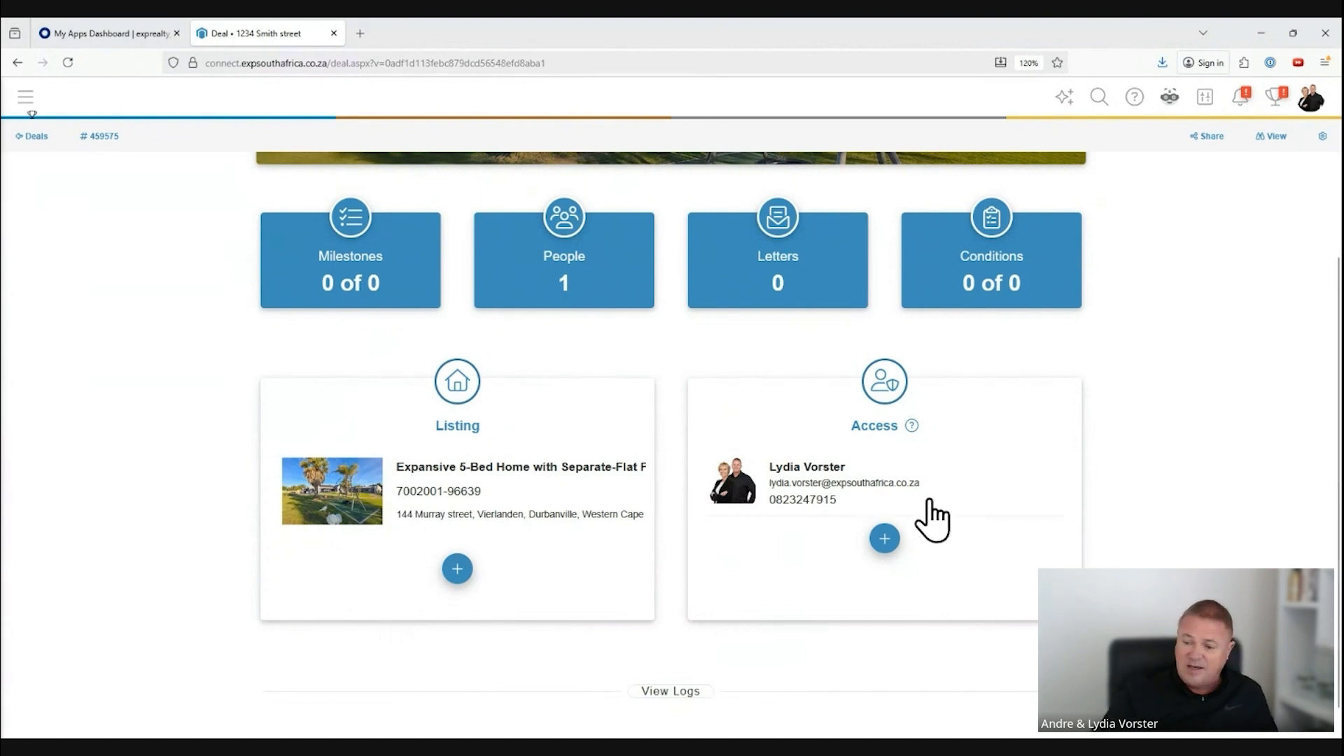
Step: Give a second agent access to the deal by entering that agent's email address
{"action": "left_click", "coordinate": [883, 539]}
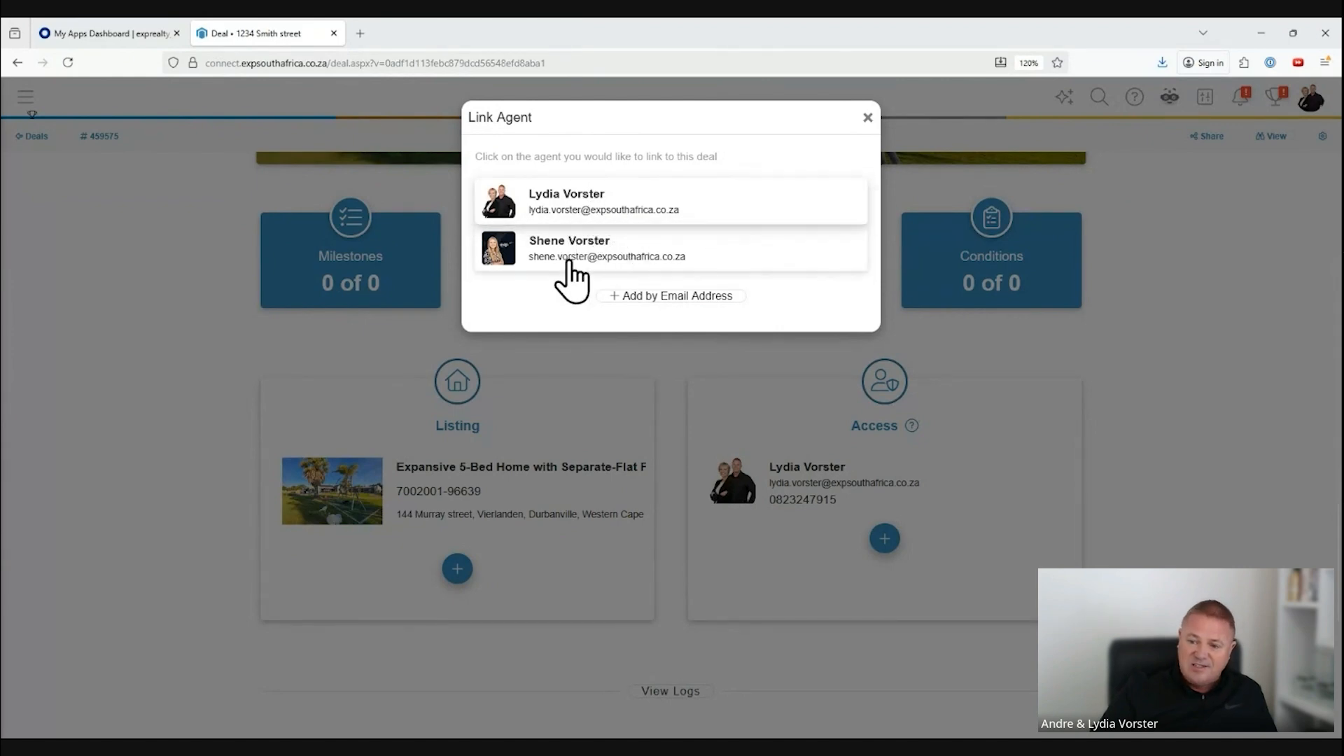
{"action": "left_click", "coordinate": [651, 296]}
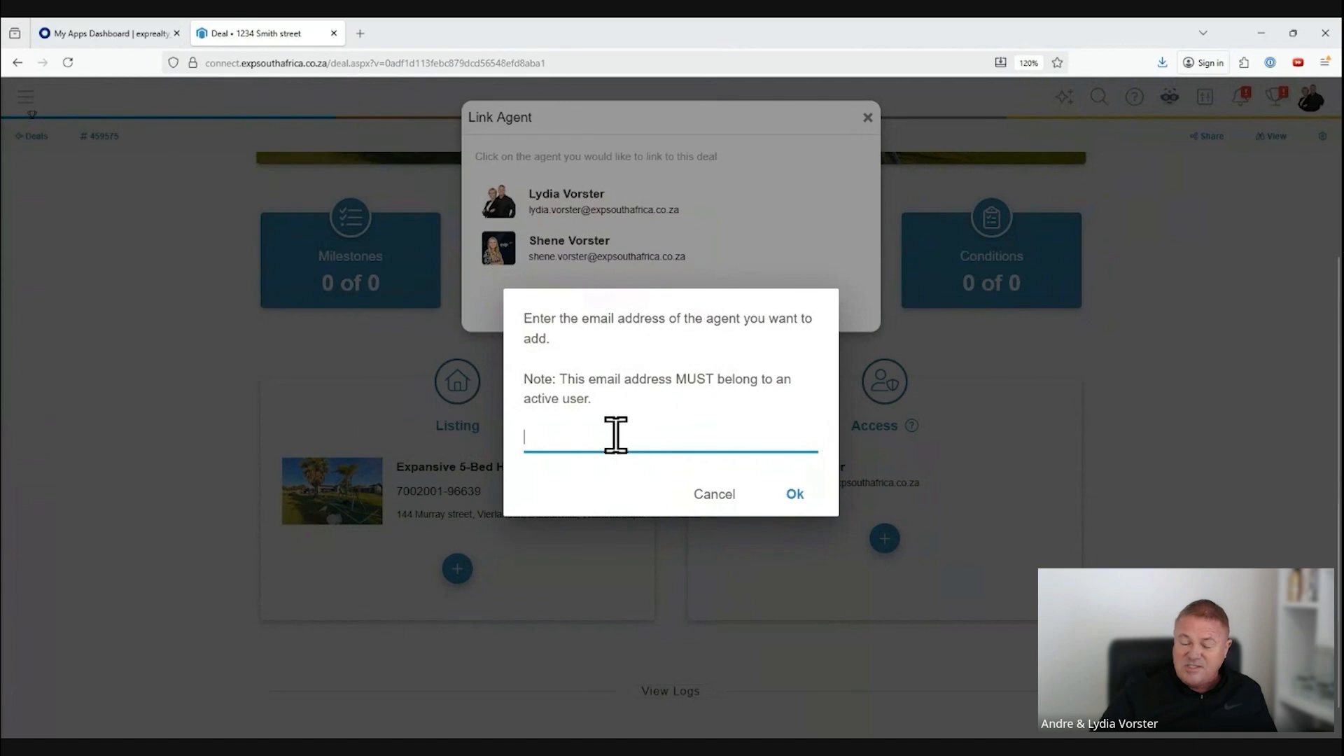
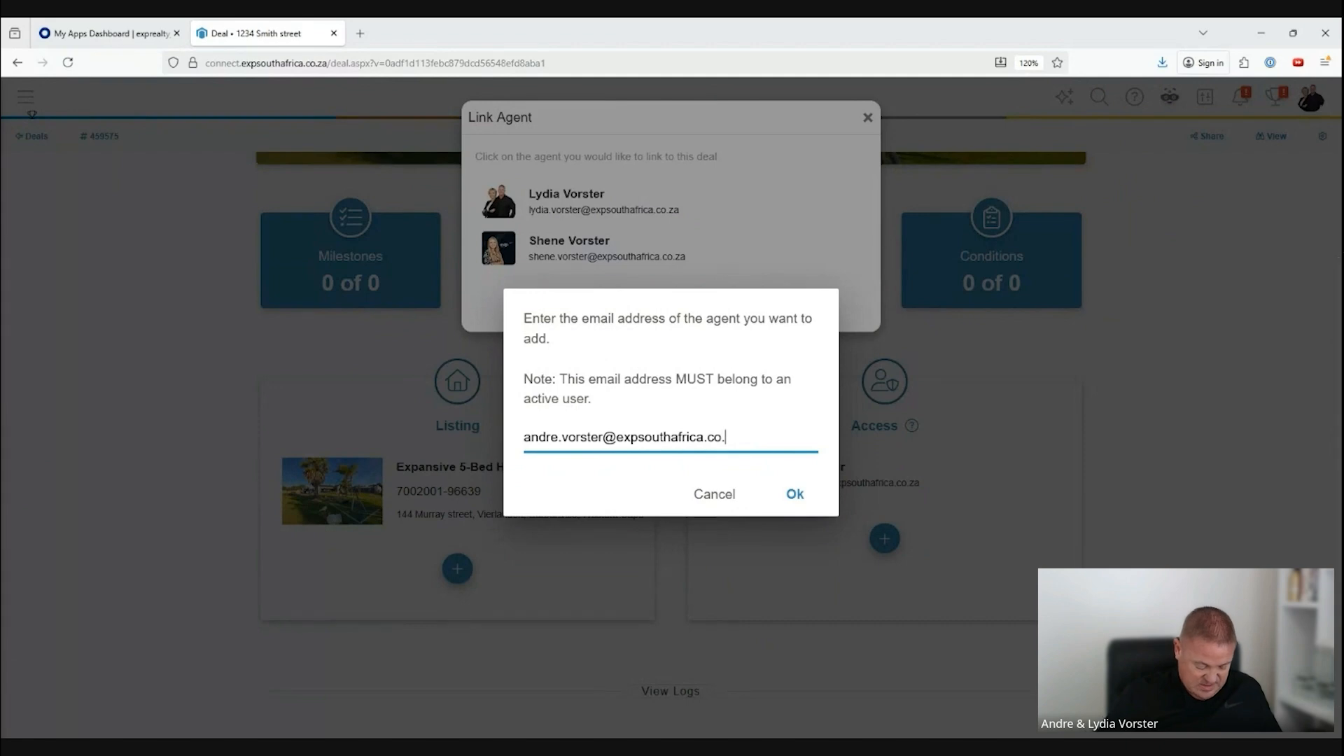
{"action": "left_click", "coordinate": [793, 494]}
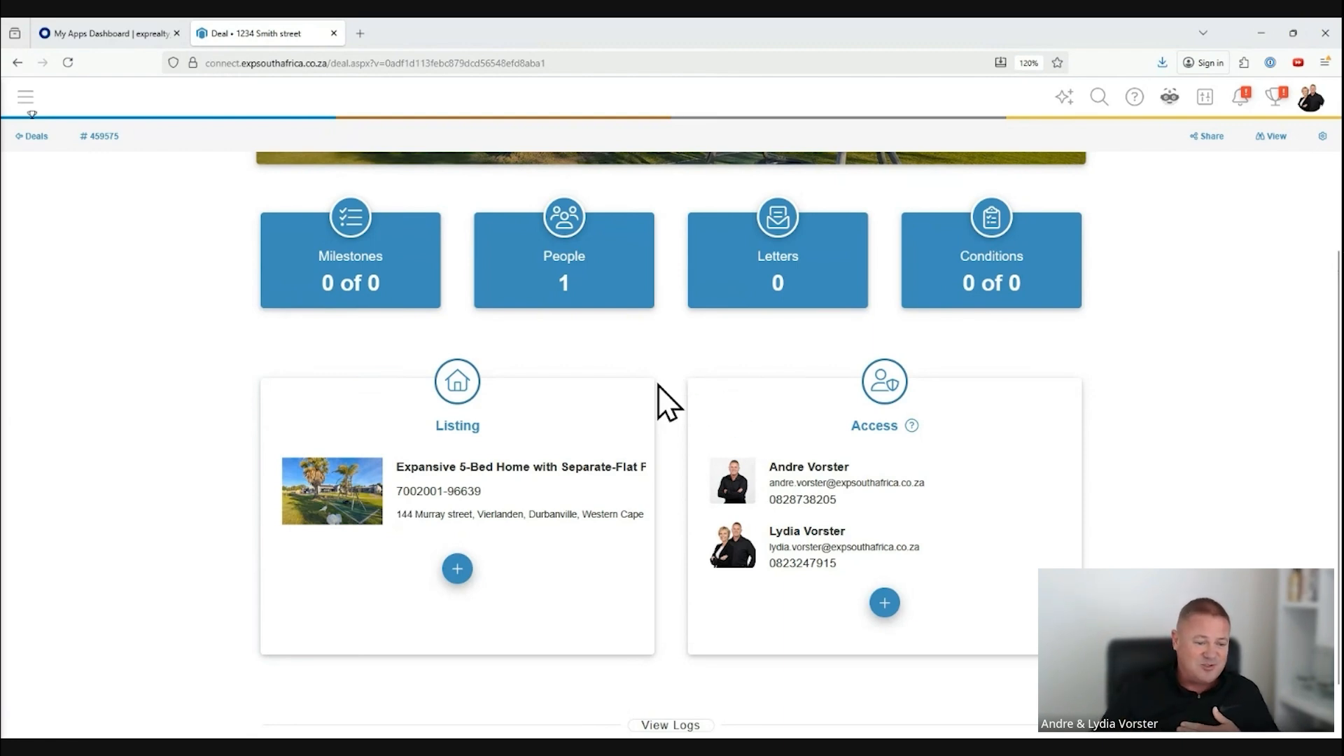
Step: Set the deal's type to Residential Sale and its status to Concluded in the deal info
{"action": "scroll", "coordinate": [541, 361], "scroll_direction": "up", "scroll_amount": 3}
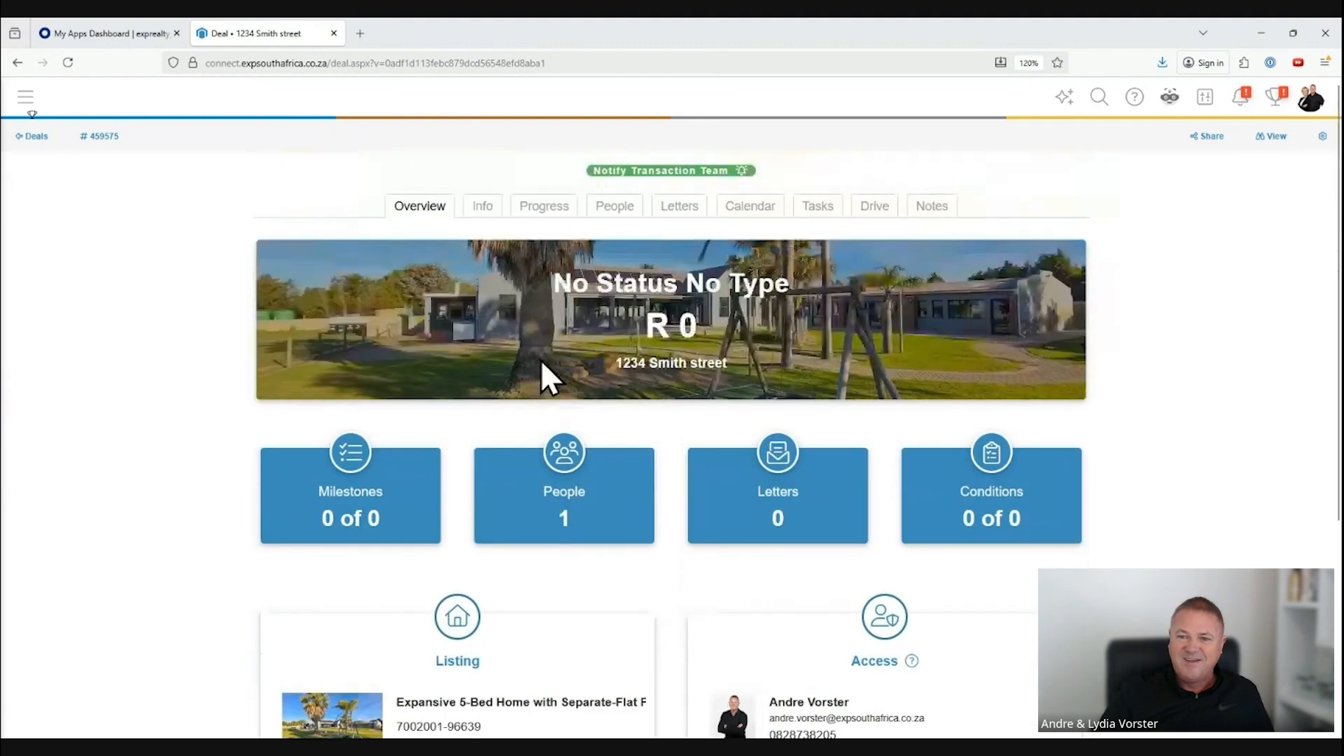
{"action": "scroll", "coordinate": [753, 413], "scroll_direction": "down", "scroll_amount": 4}
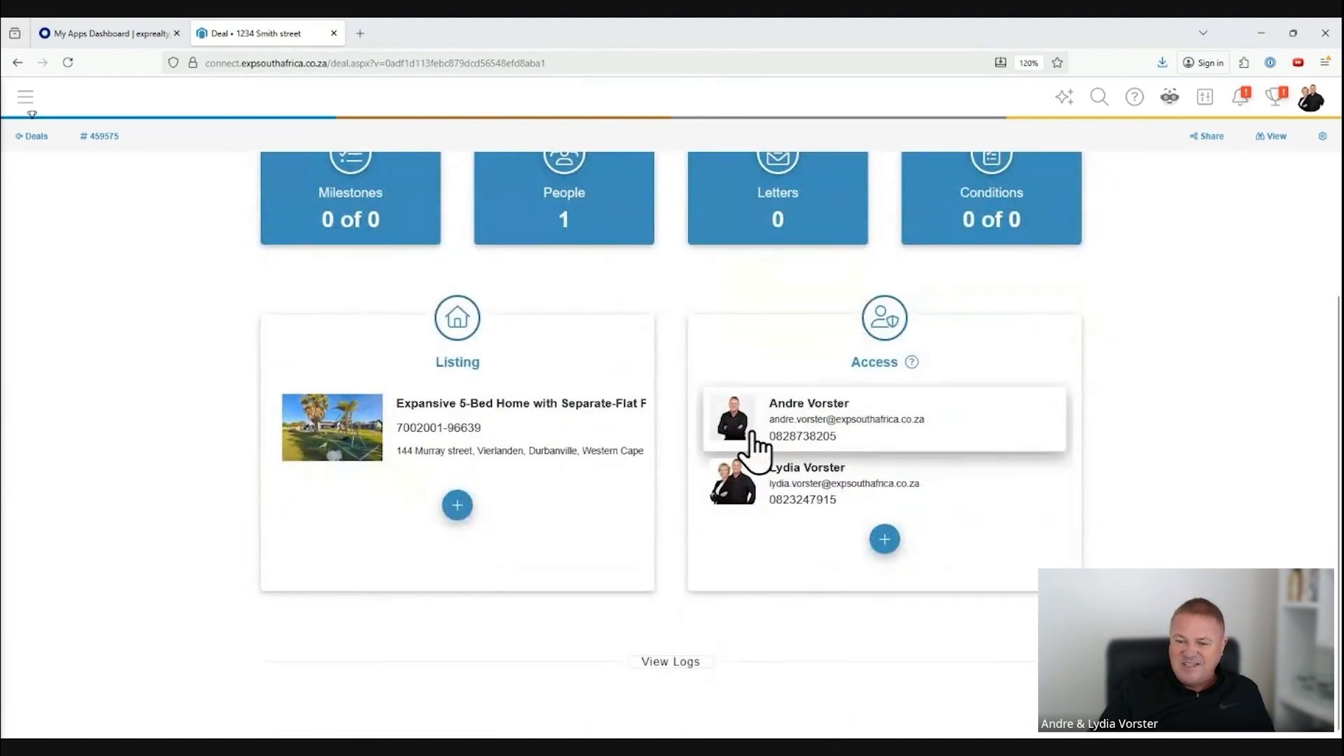
{"action": "scroll", "coordinate": [753, 441], "scroll_direction": "up", "scroll_amount": 4}
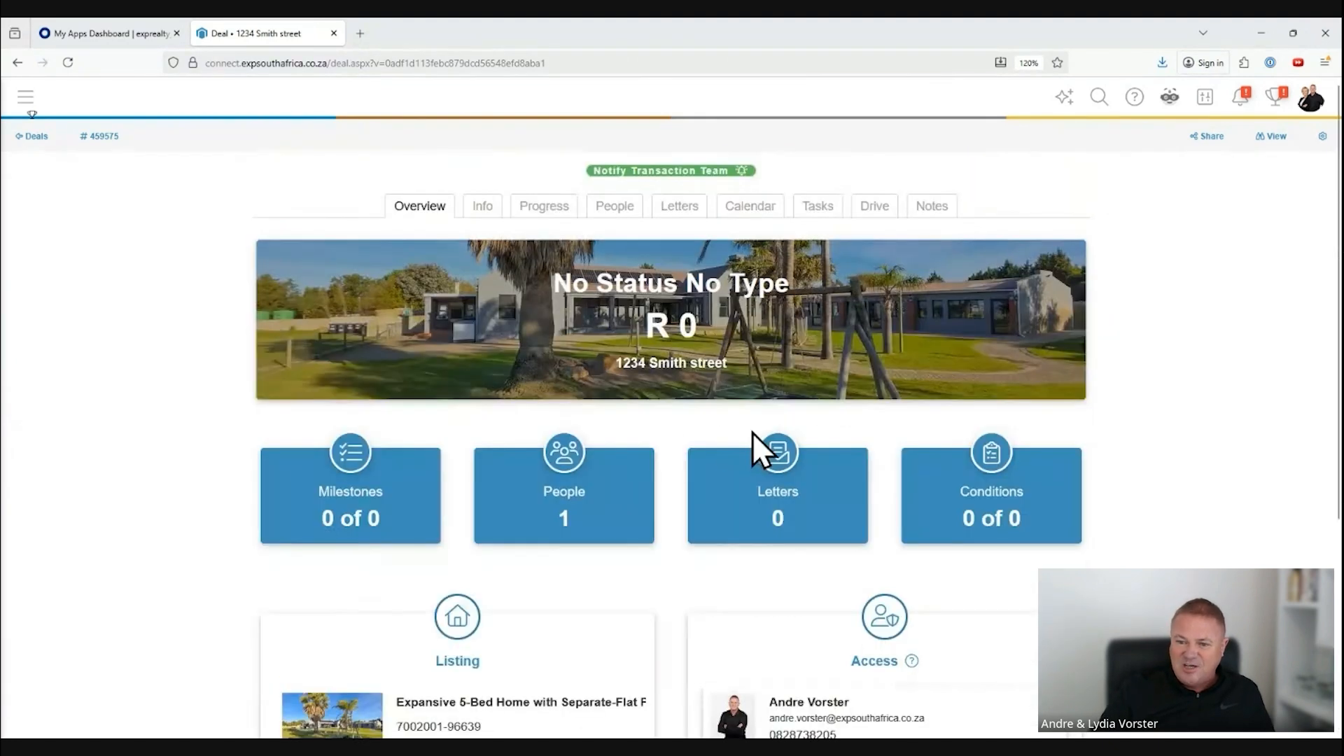
{"action": "left_click", "coordinate": [482, 210]}
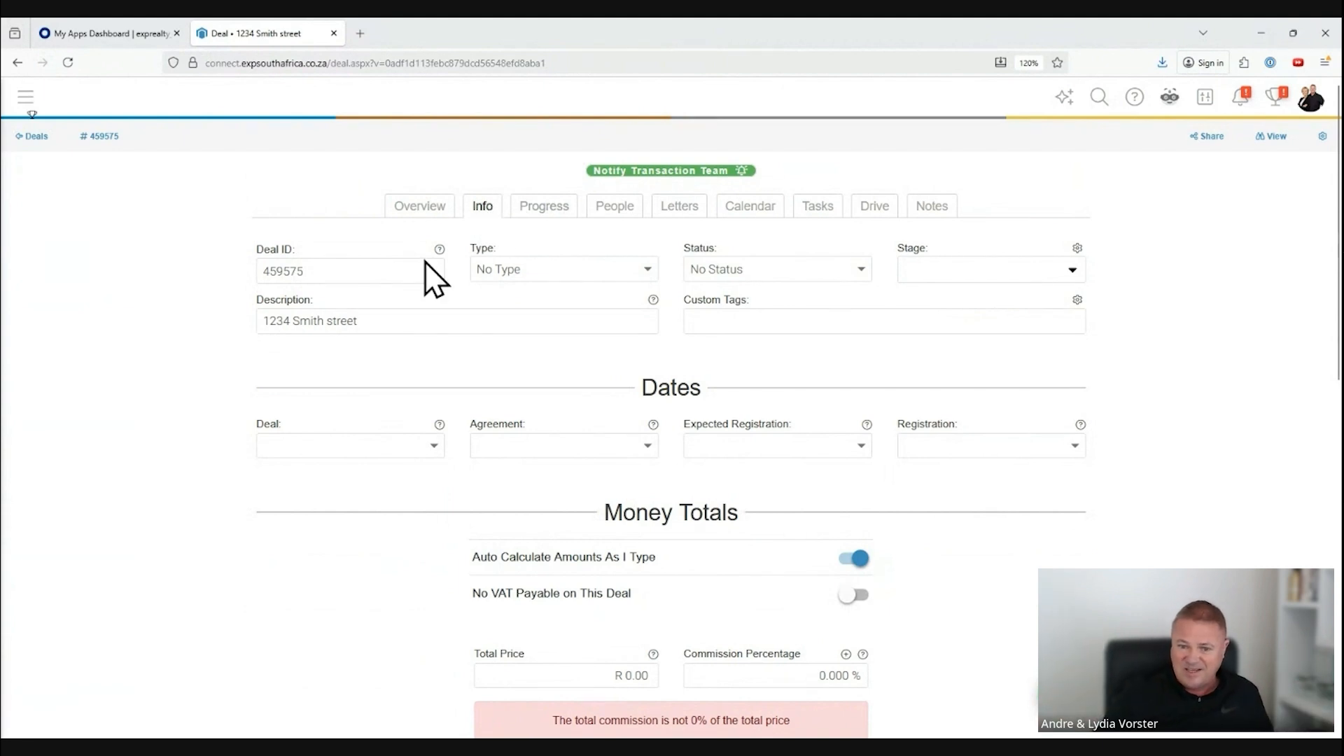
{"action": "left_click", "coordinate": [369, 271]}
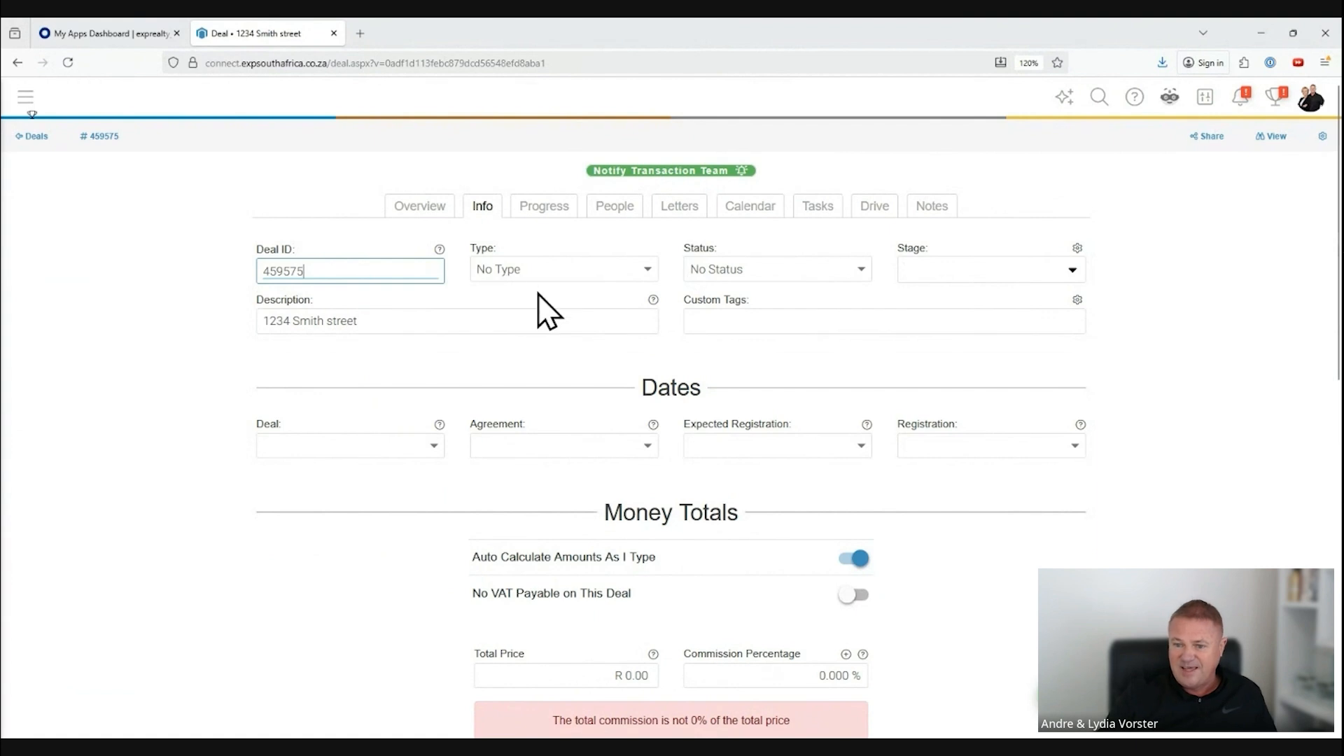
{"action": "left_click", "coordinate": [649, 273]}
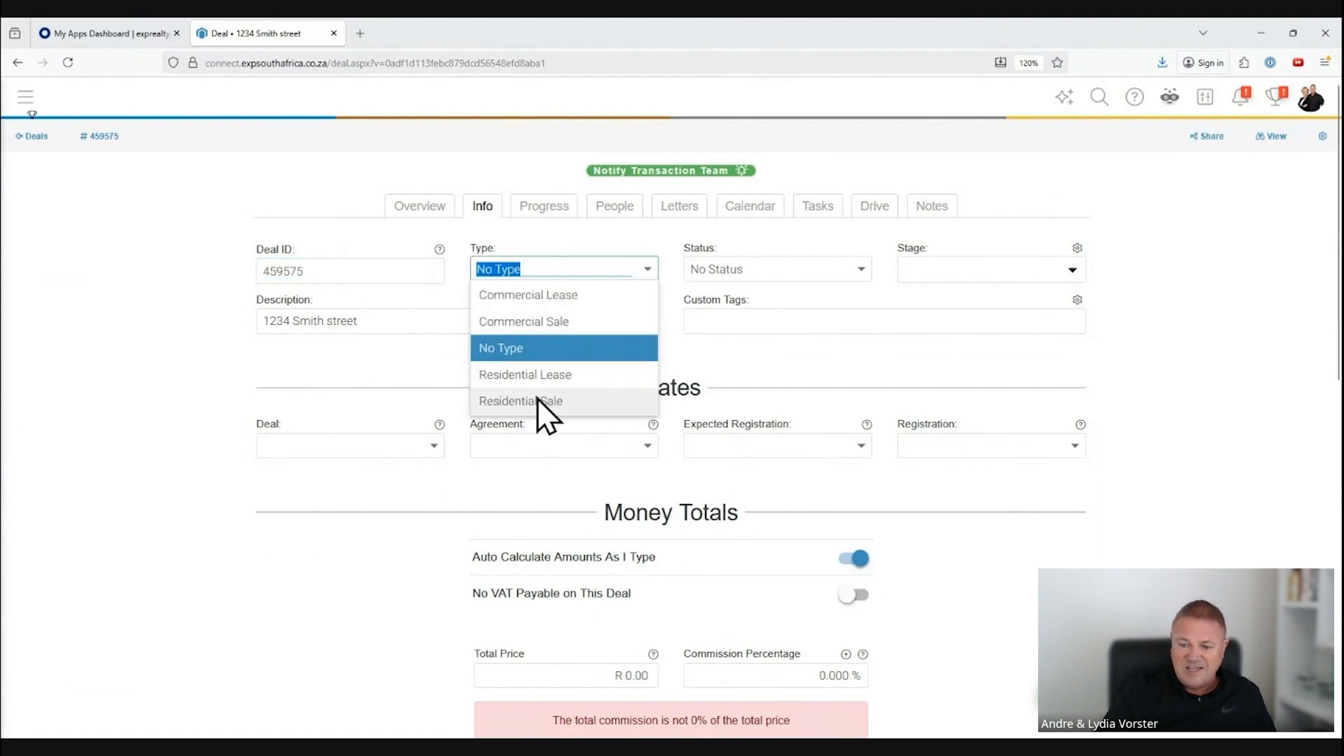
{"action": "left_click", "coordinate": [518, 402]}
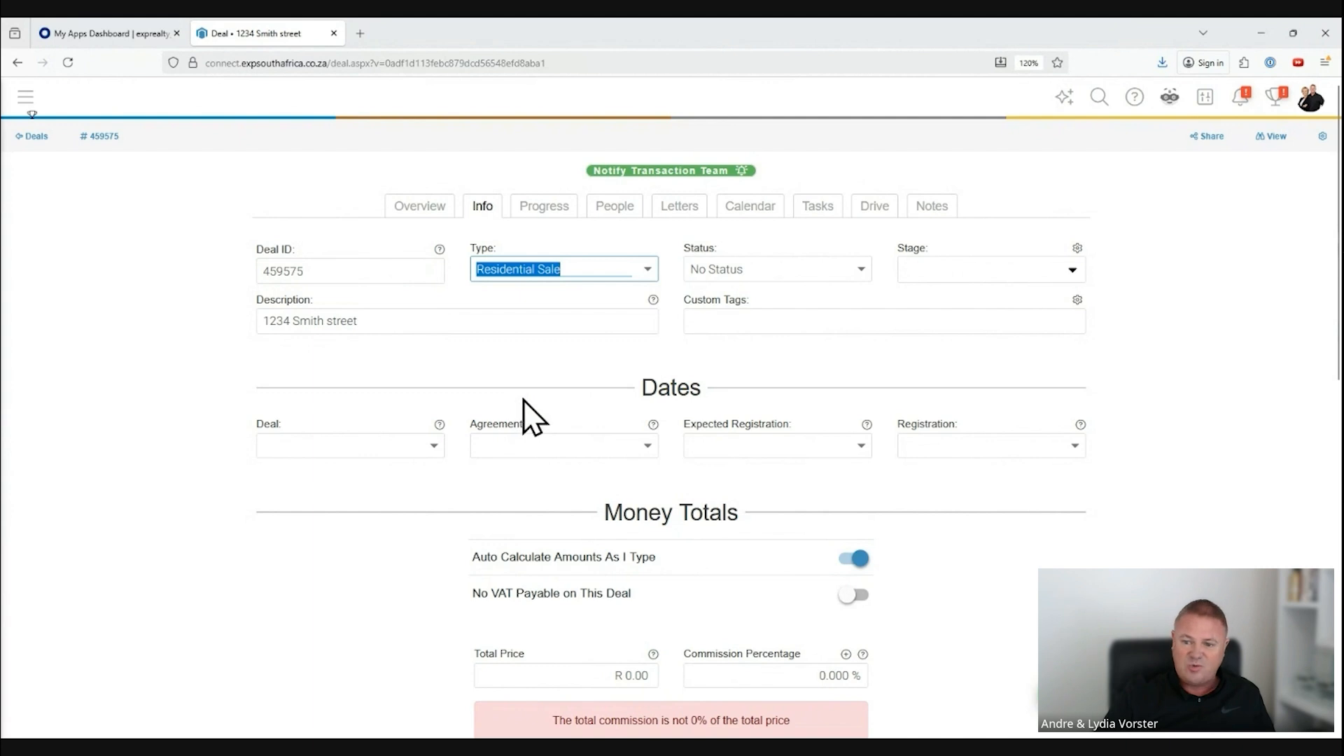
{"action": "left_click", "coordinate": [861, 271]}
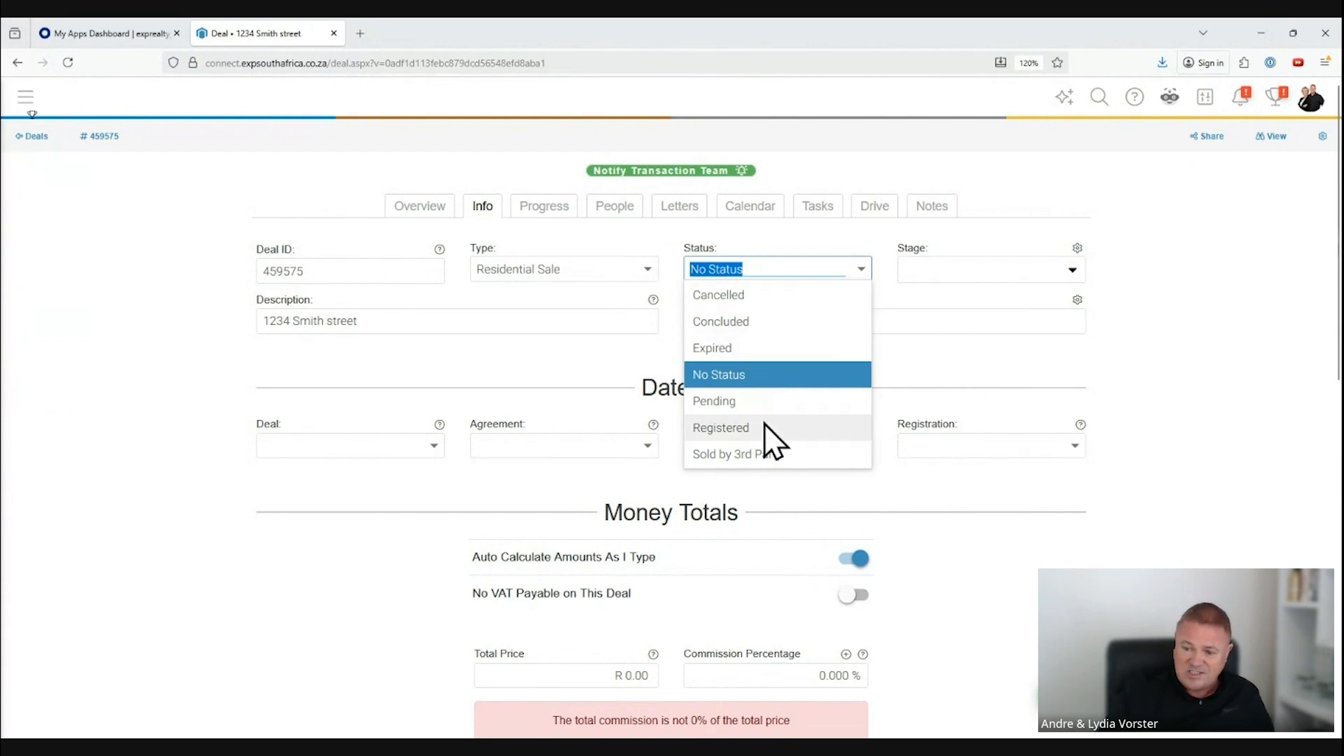
{"action": "left_click", "coordinate": [744, 321]}
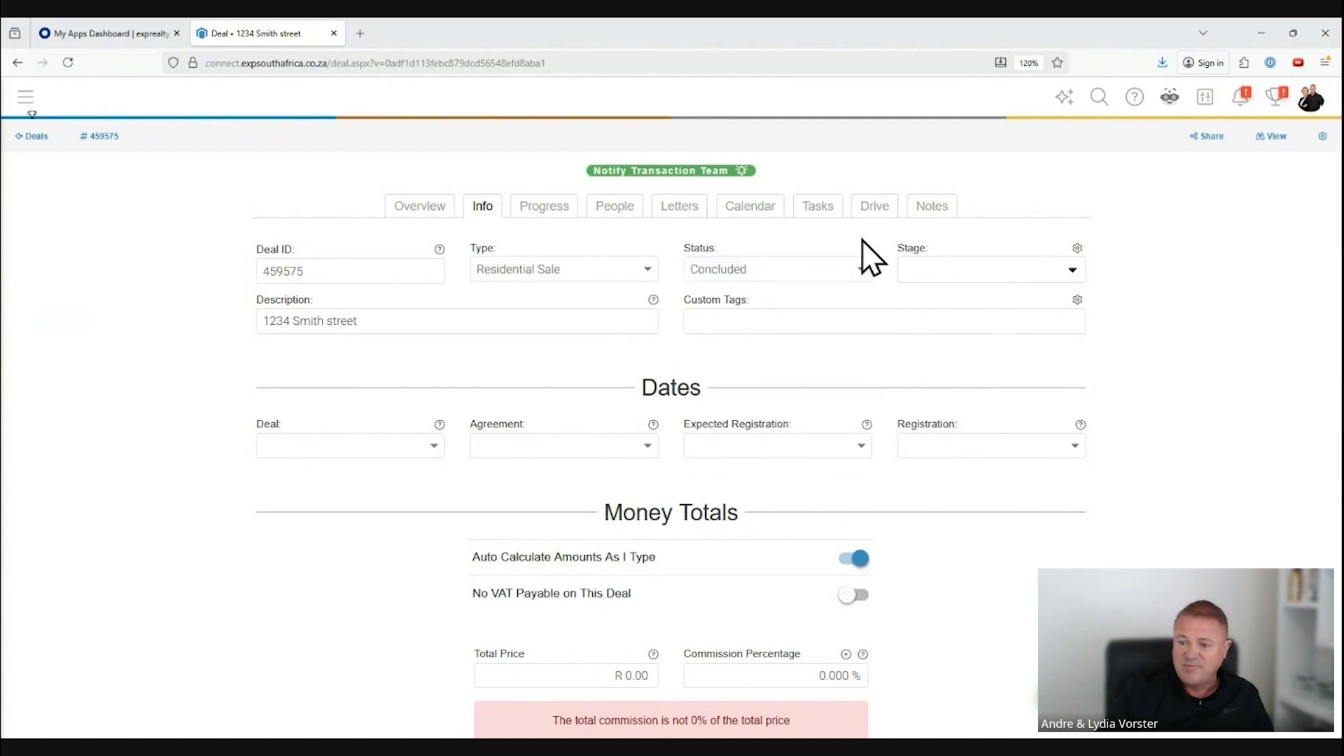
{"action": "left_click", "coordinate": [1071, 270]}
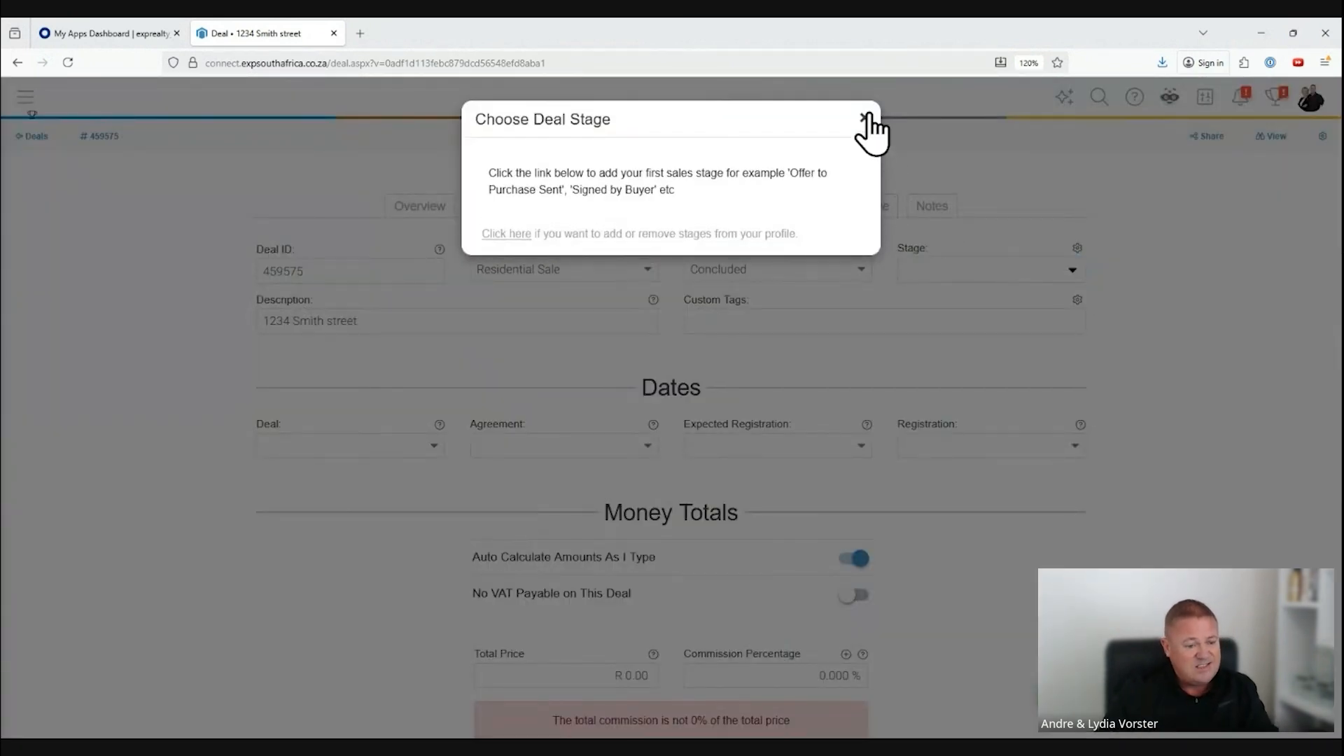
{"action": "left_click", "coordinate": [866, 117]}
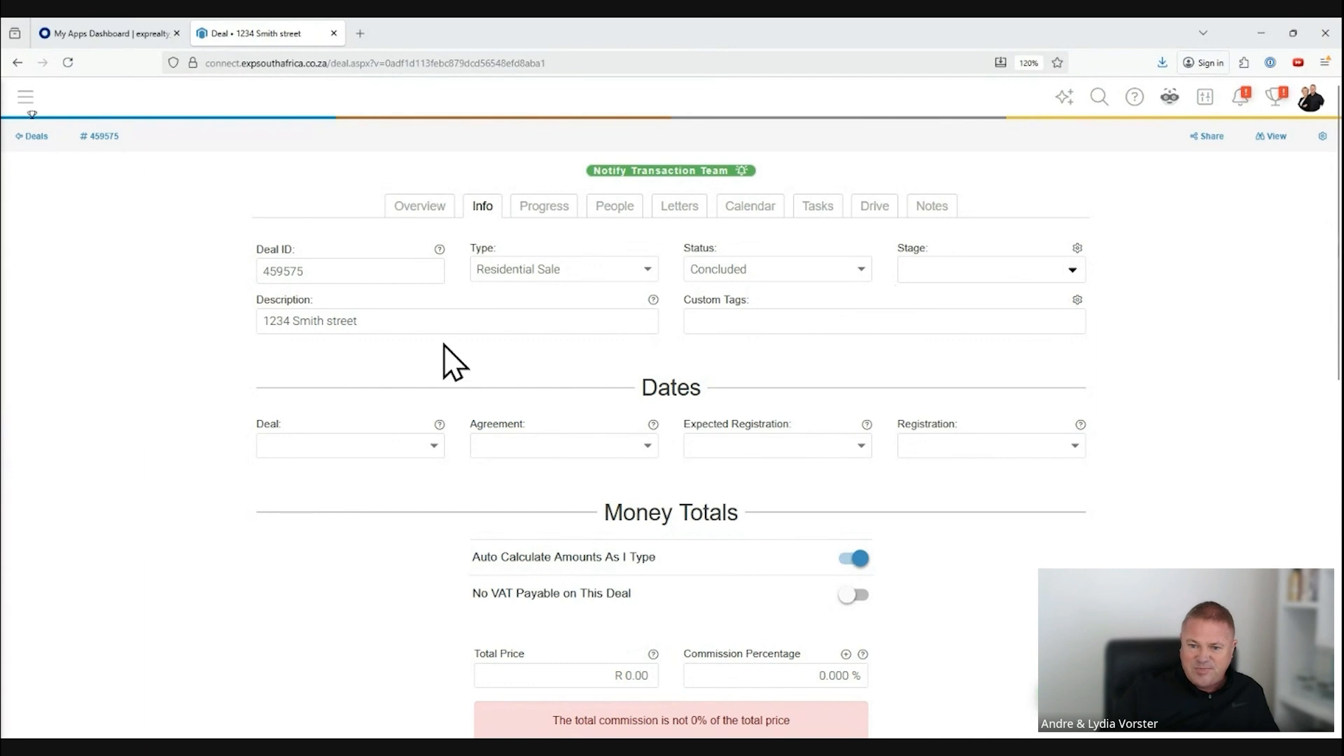
{"action": "left_click_drag", "start_coordinate": [399, 319], "coordinate": [225, 321]}
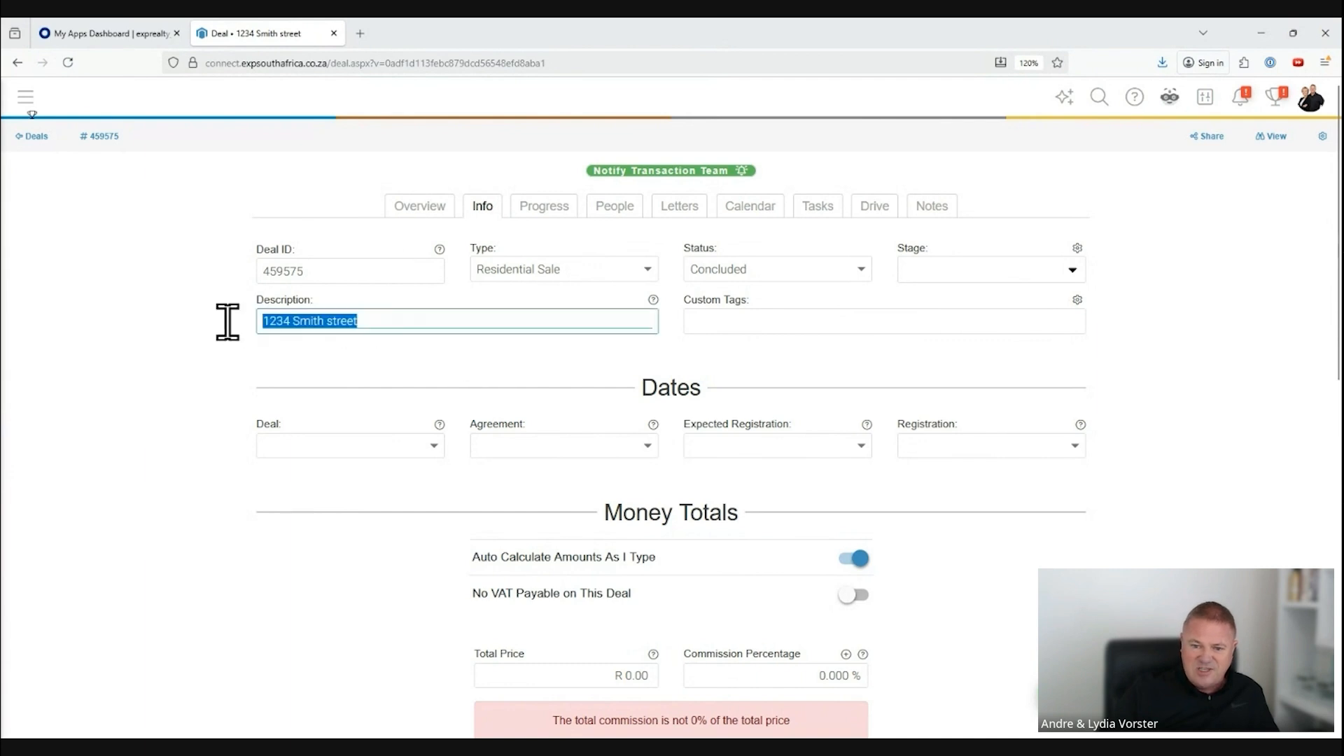
{"action": "left_click", "coordinate": [392, 320]}
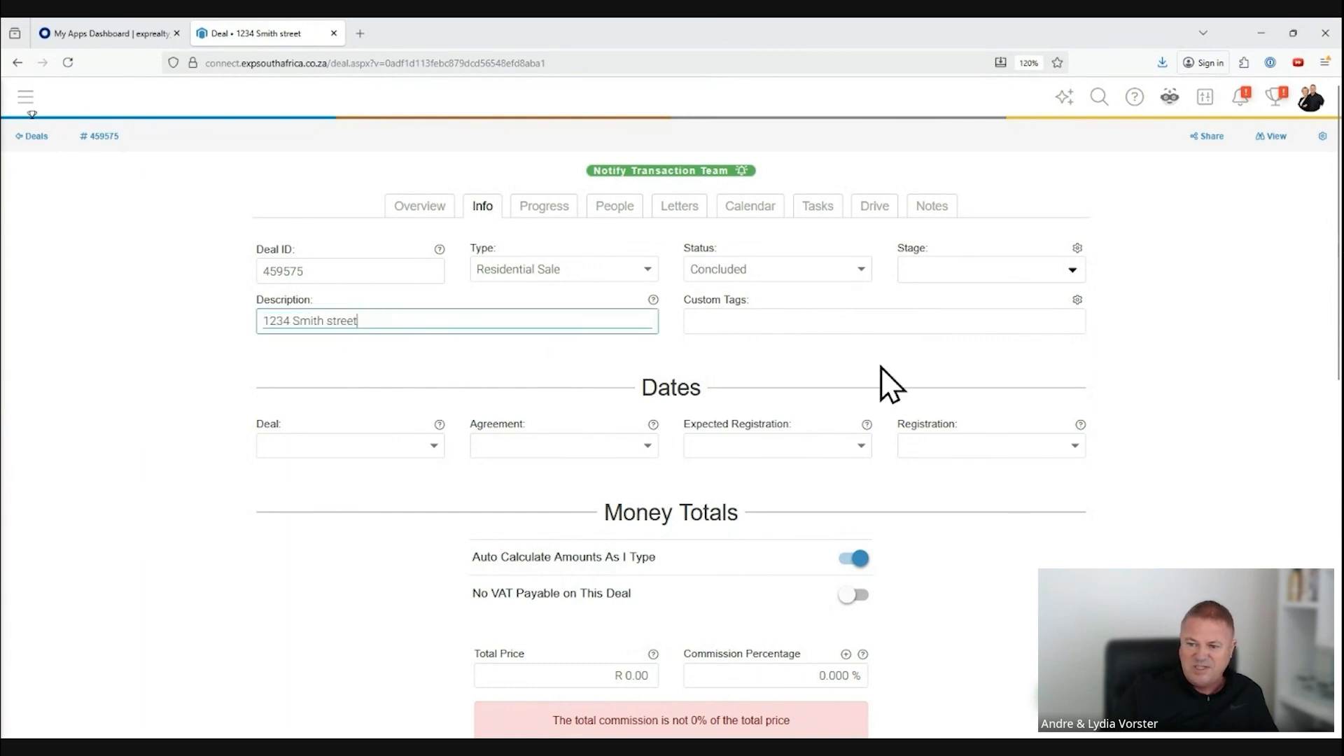
Step: Set the deal date to 27 Oct 2025
{"action": "scroll", "coordinate": [546, 420], "scroll_direction": "down", "scroll_amount": 2}
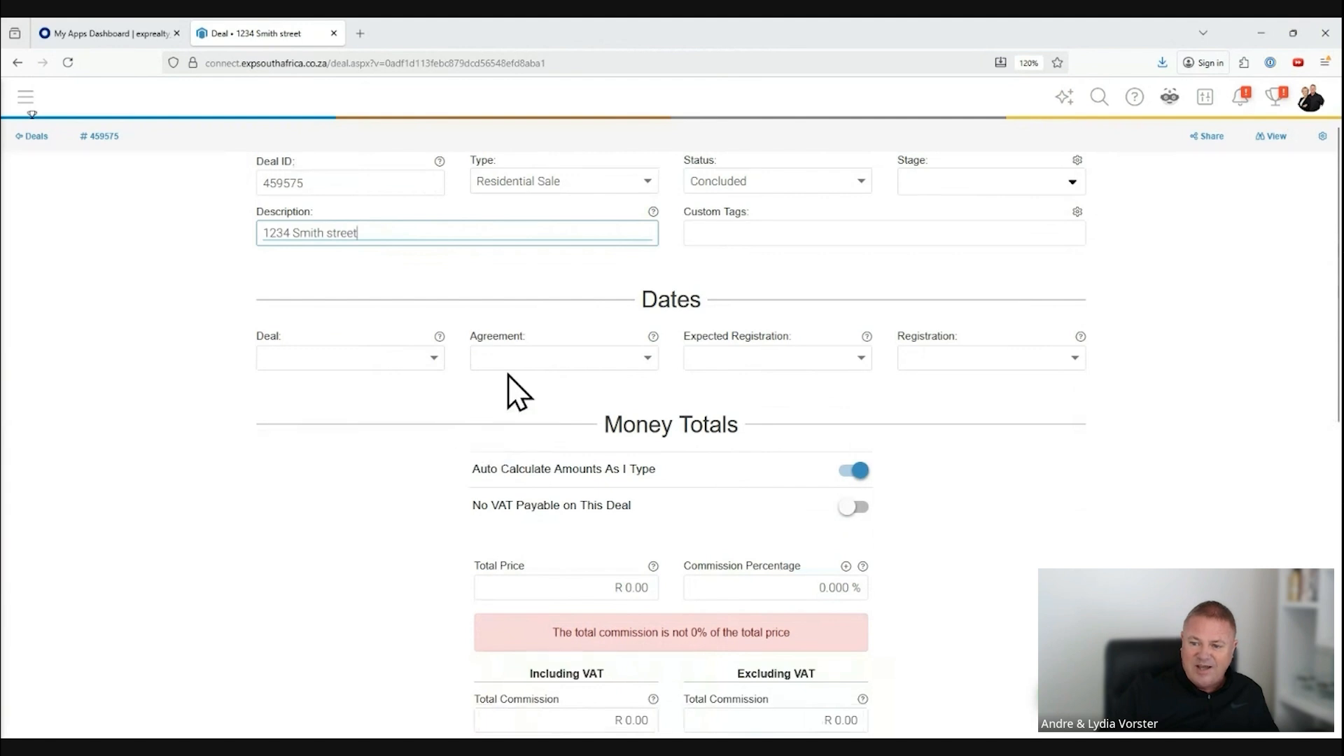
{"action": "left_click", "coordinate": [434, 358]}
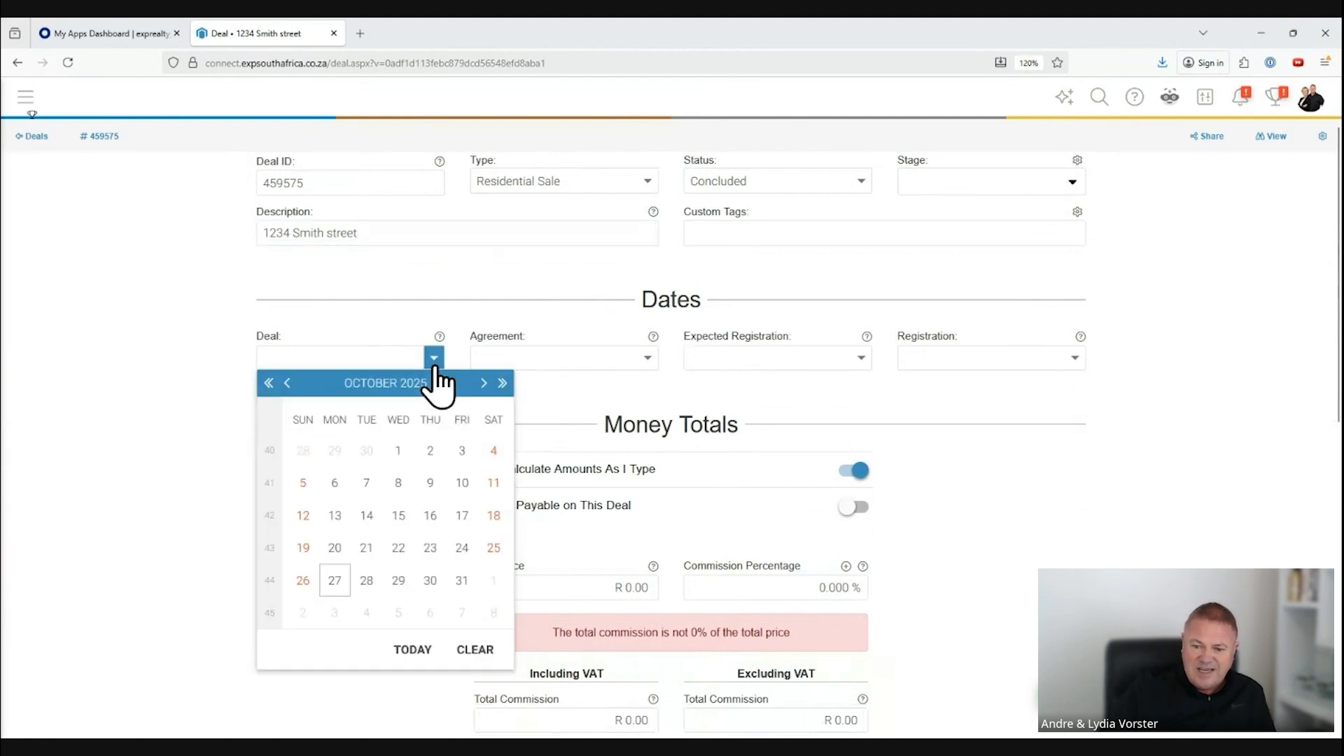
{"action": "left_click", "coordinate": [334, 580]}
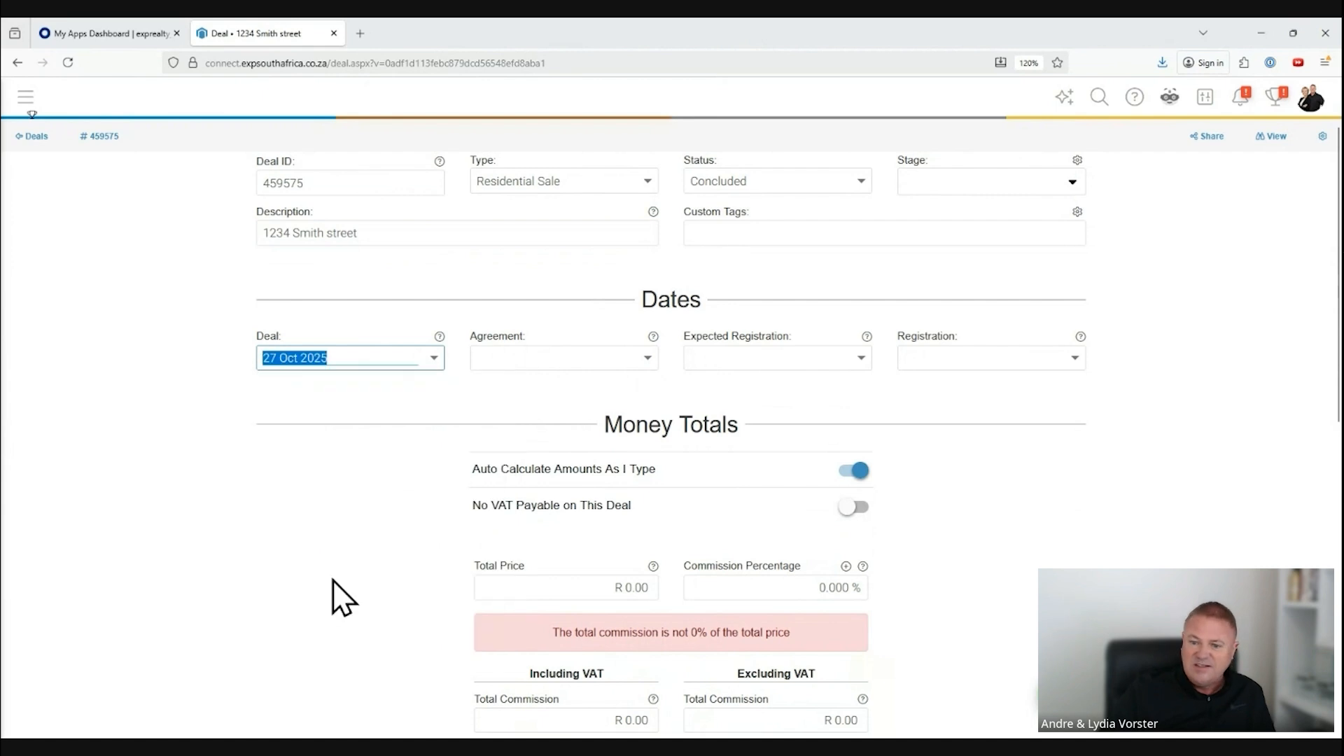
Step: Set the agreement date to 1 Oct 2025 and the expected registration date to 8 Dec 2025, leaving the registration date empty
{"action": "left_click", "coordinate": [649, 358]}
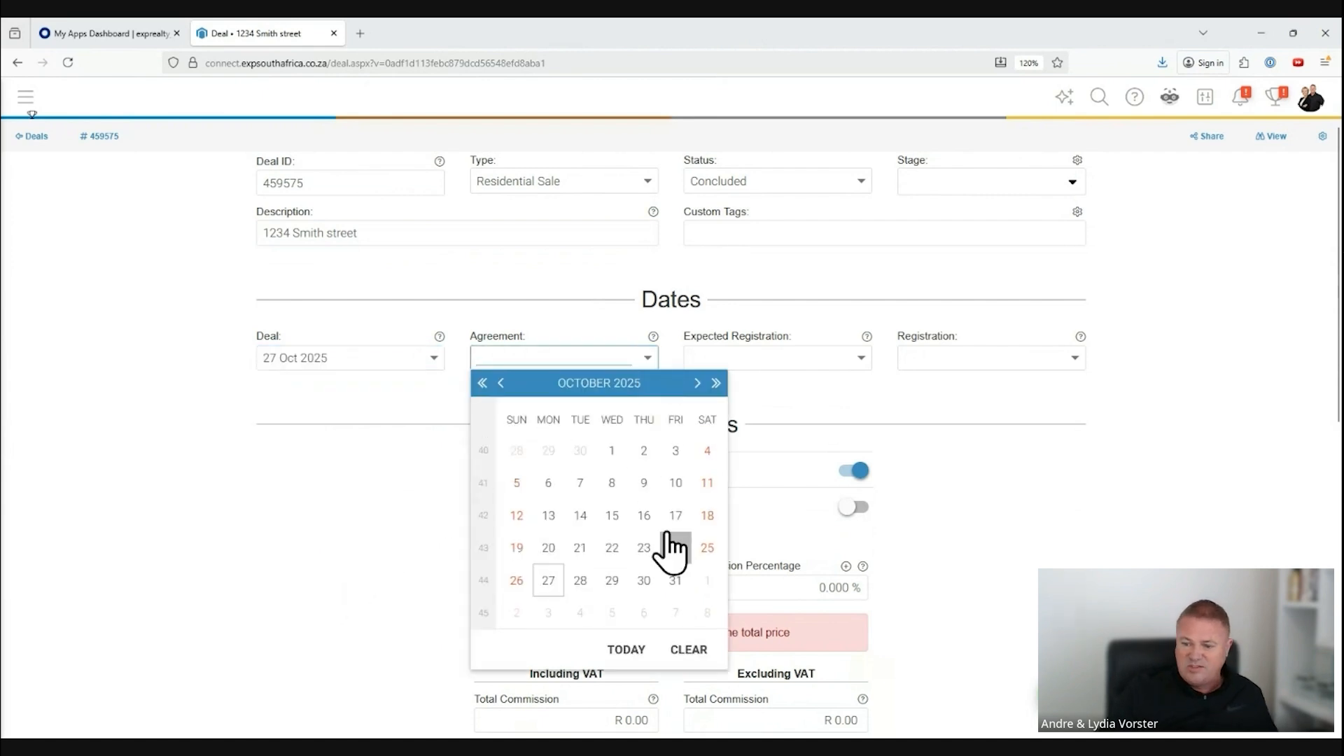
{"action": "left_click", "coordinate": [610, 452]}
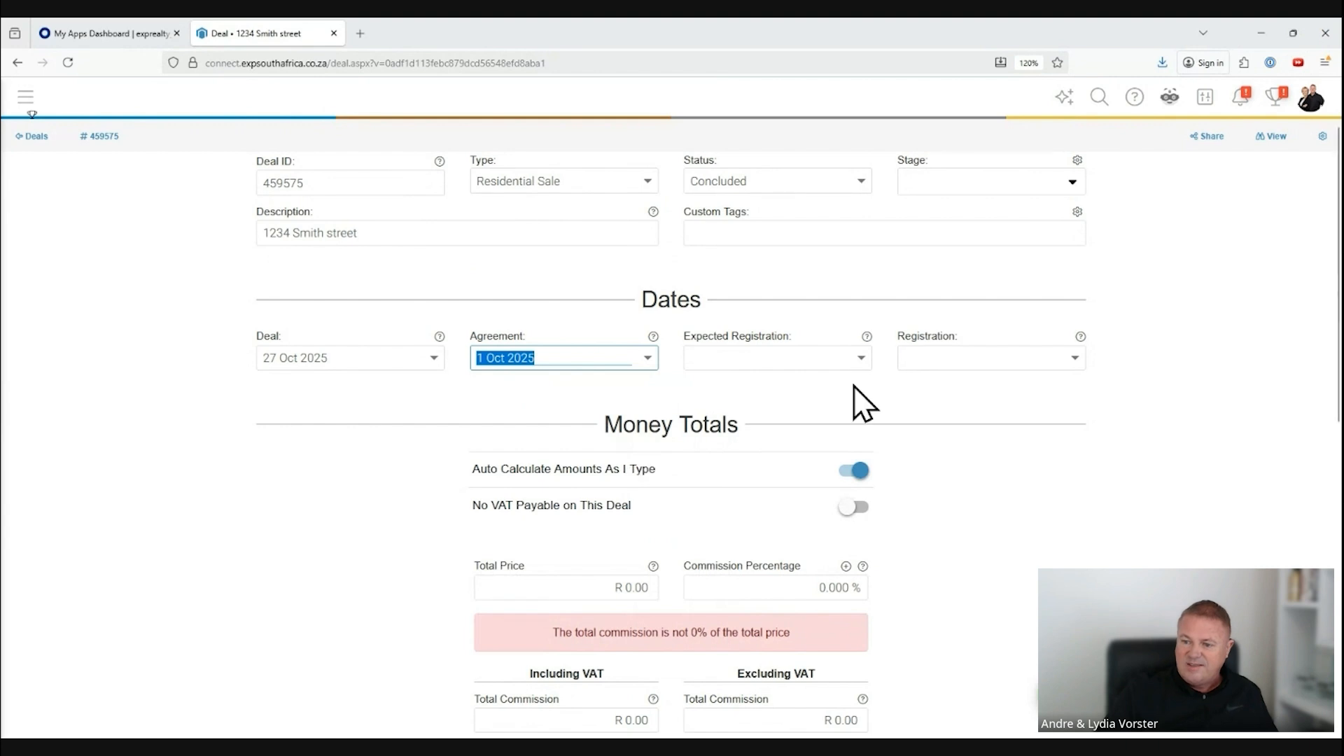
{"action": "left_click", "coordinate": [861, 358]}
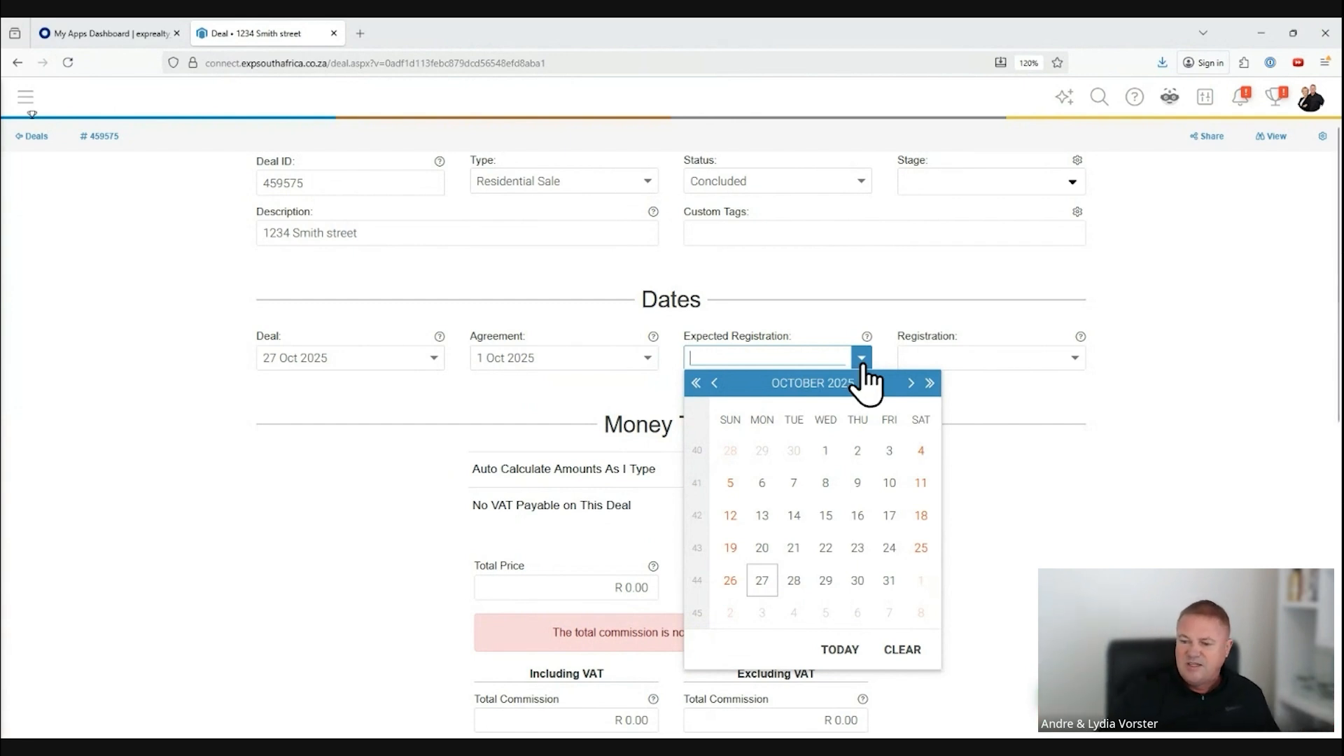
{"action": "left_click", "coordinate": [910, 383]}
{"action": "left_click", "coordinate": [910, 382]}
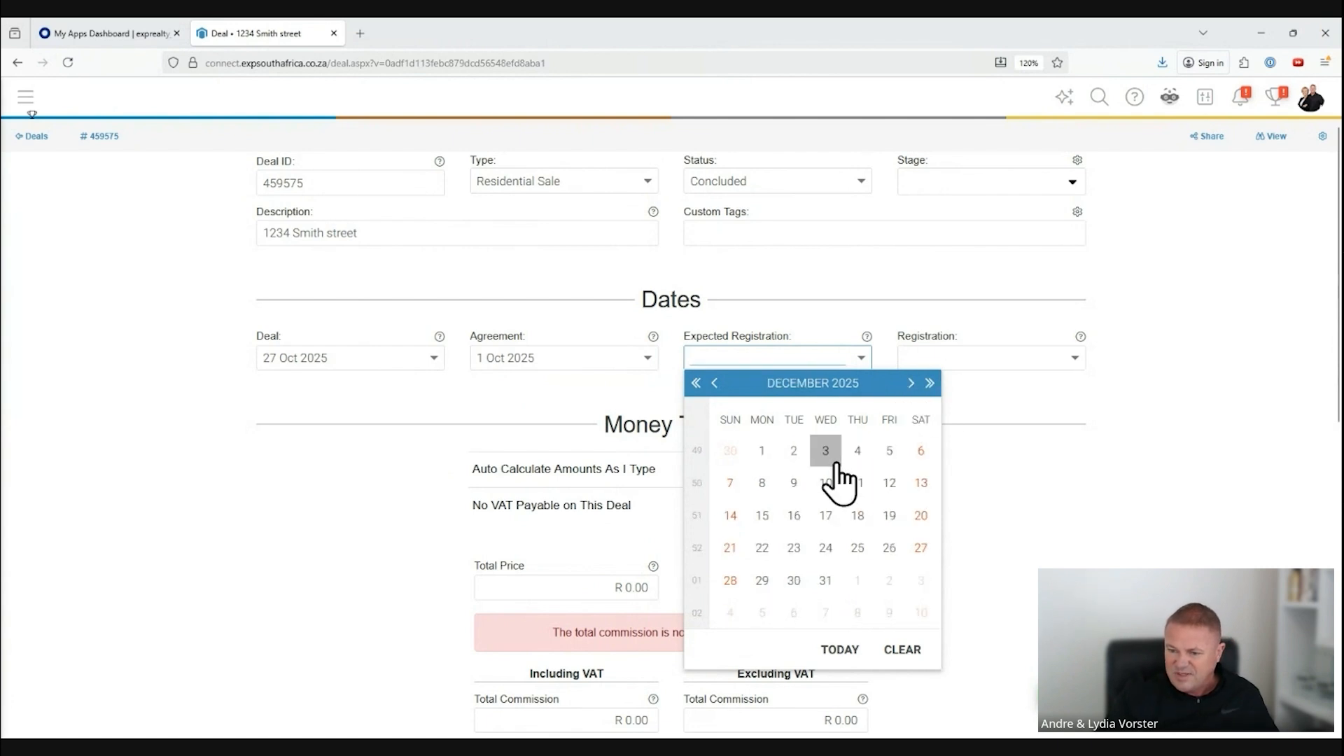
{"action": "left_click", "coordinate": [765, 482]}
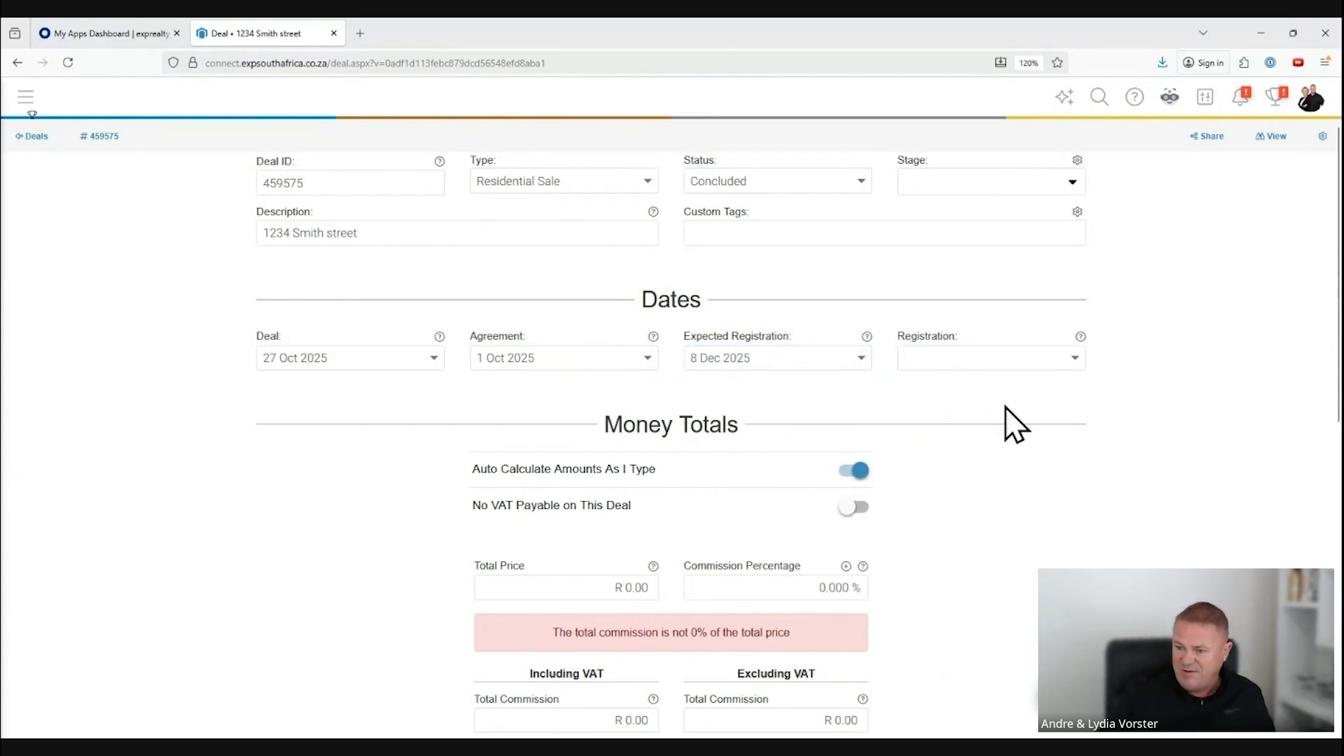
{"action": "left_click", "coordinate": [1074, 358]}
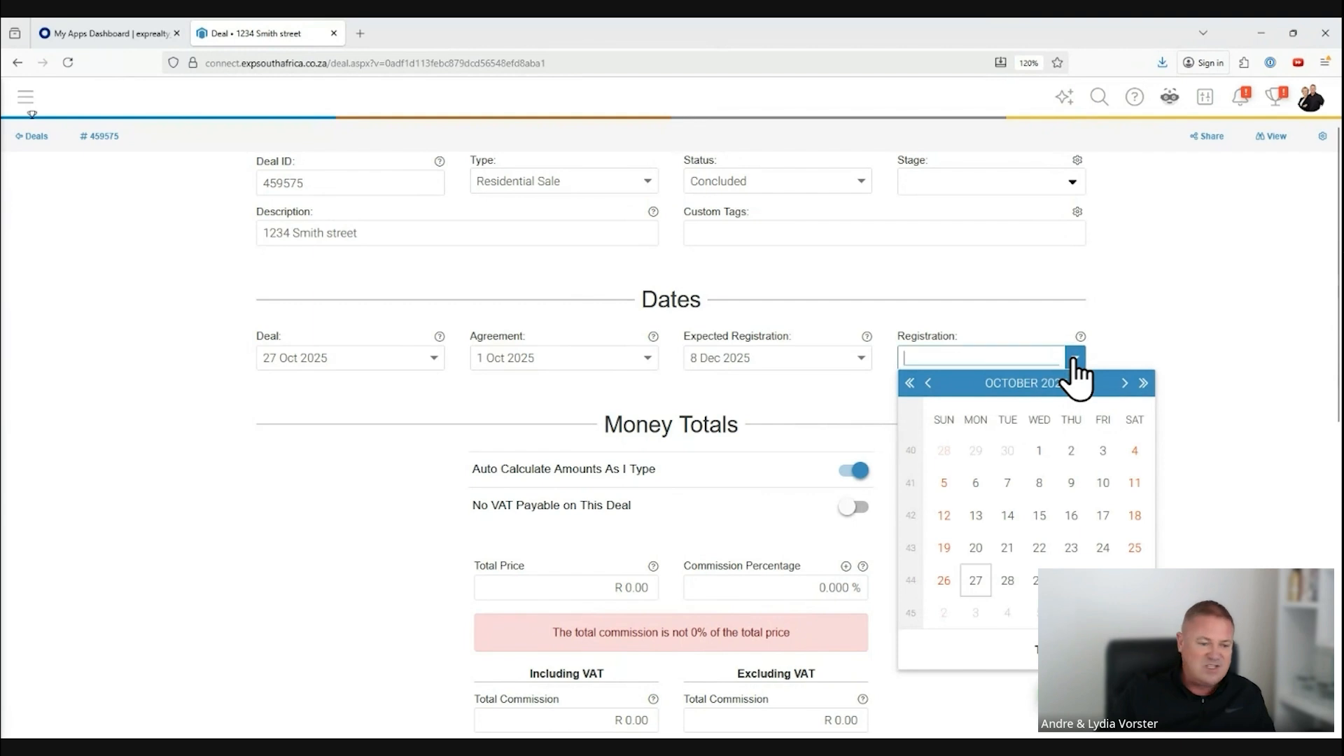
{"action": "left_click", "coordinate": [1074, 358]}
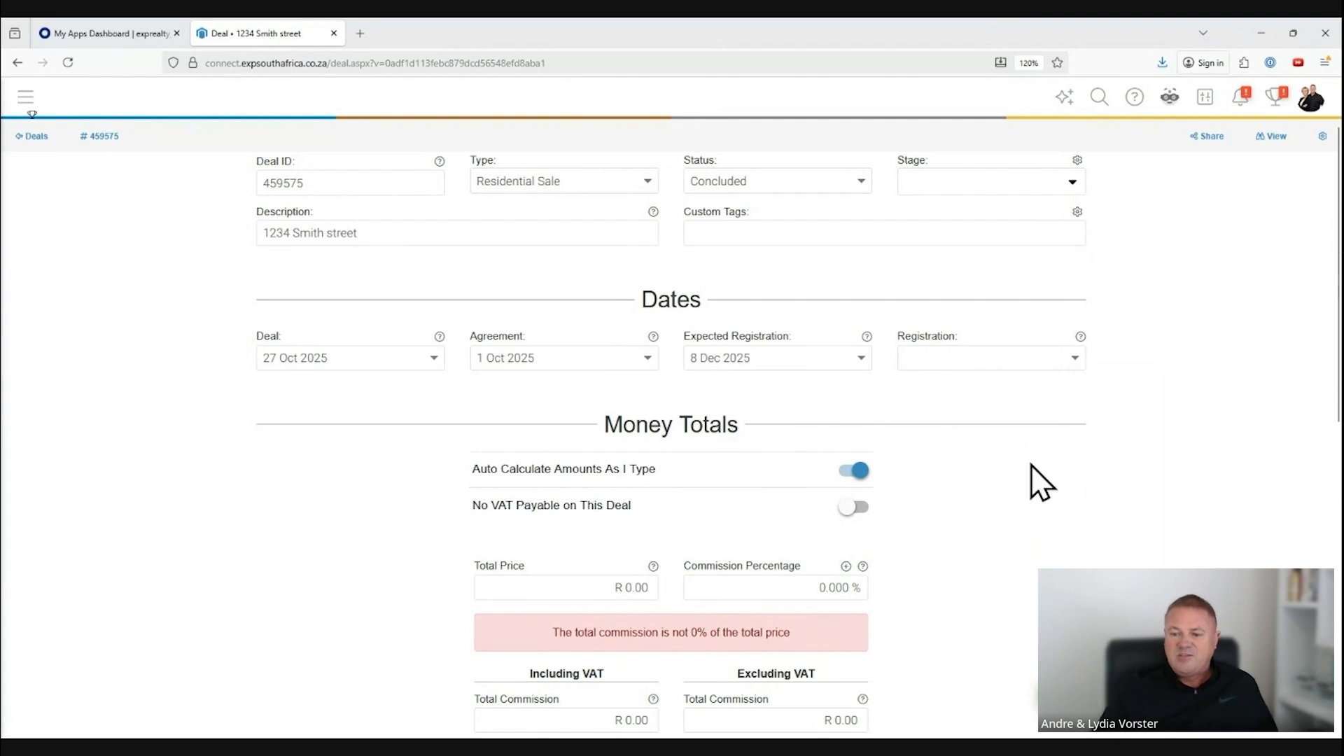
Step: Set the total price to R 1,000,000.00 and the commission percentage to 5%, and add VAT to the percentage
{"action": "scroll", "coordinate": [1126, 530], "scroll_direction": "down", "scroll_amount": 3}
{"action": "scroll", "coordinate": [1125, 529], "scroll_direction": "down", "scroll_amount": 1}
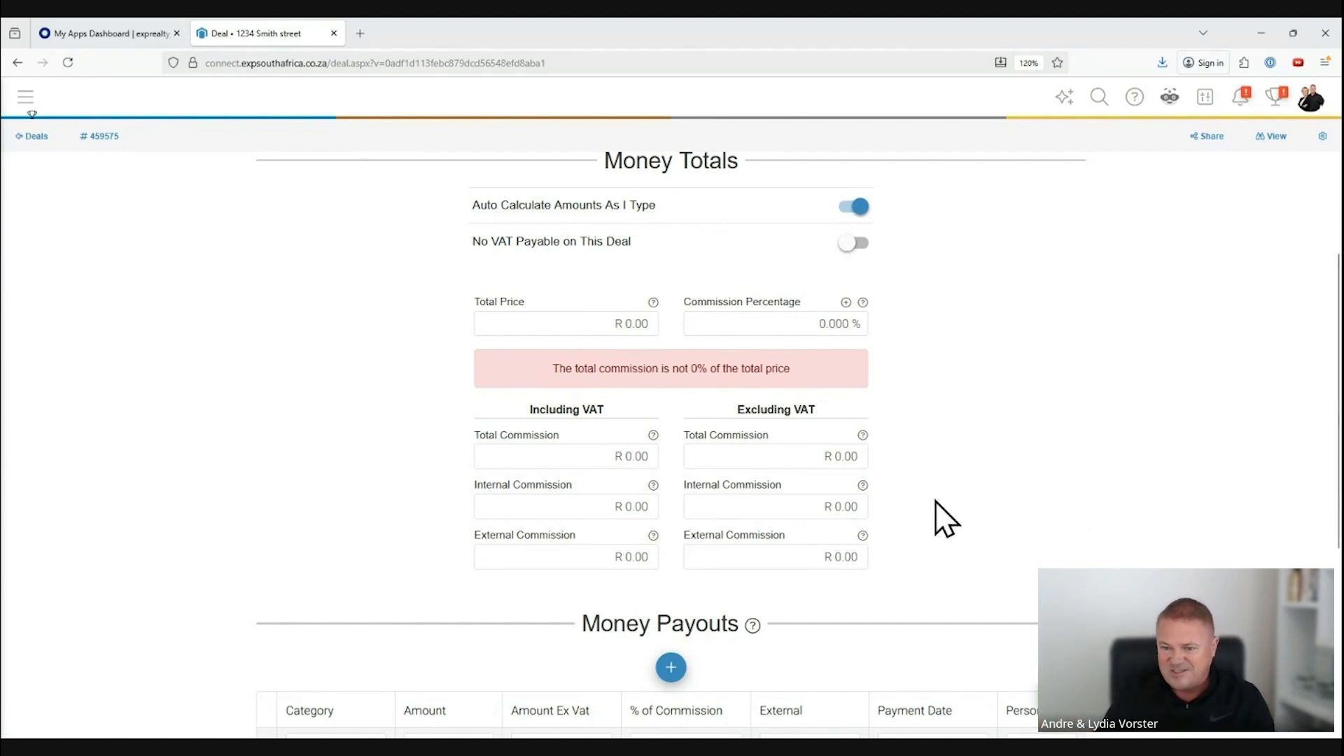
{"action": "left_click", "coordinate": [599, 325]}
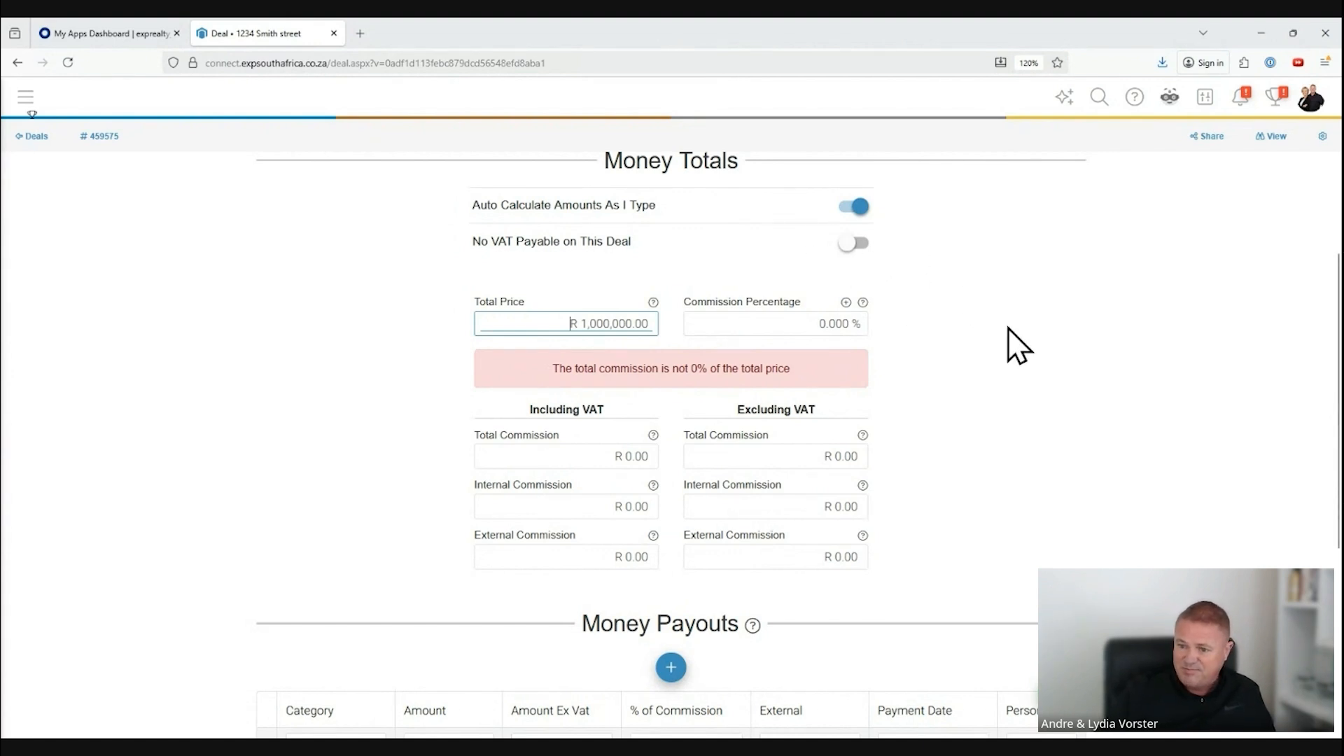
{"action": "left_click", "coordinate": [810, 324]}
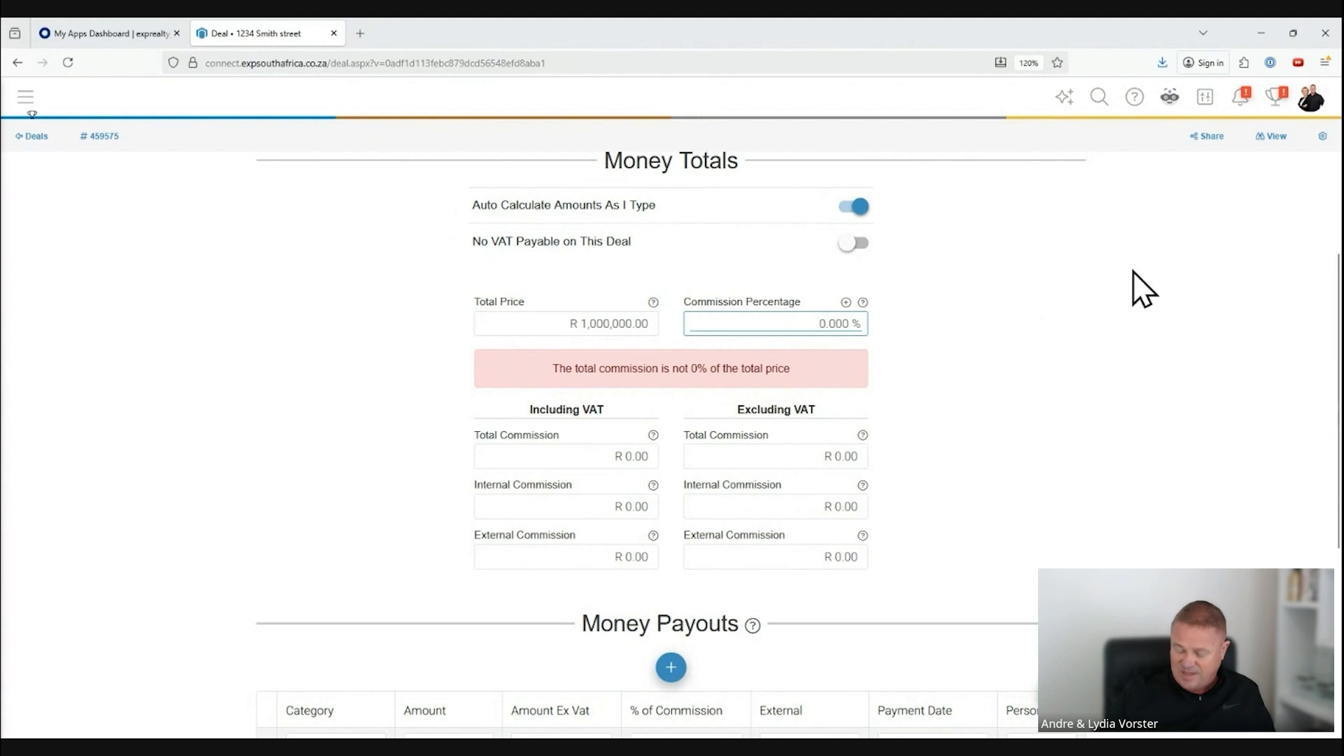
{"action": "type", "text": "5"}
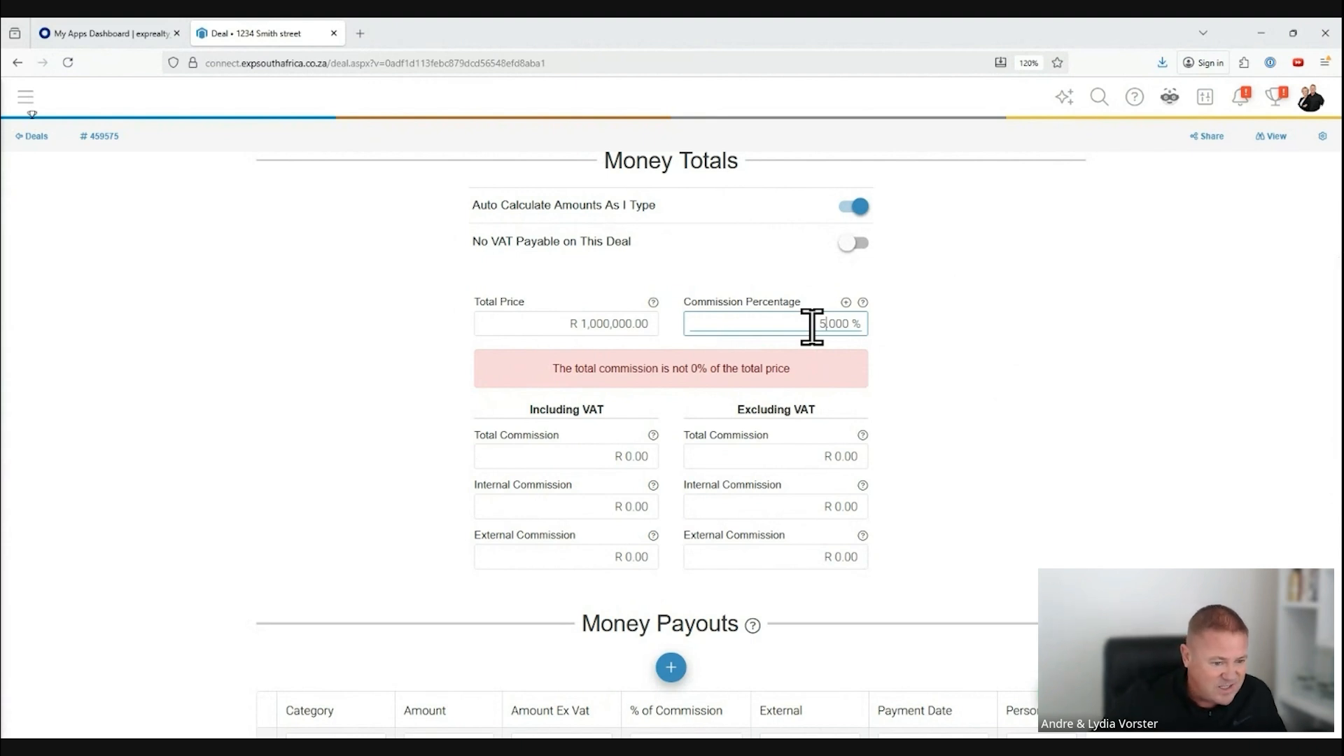
{"action": "left_click", "coordinate": [845, 303]}
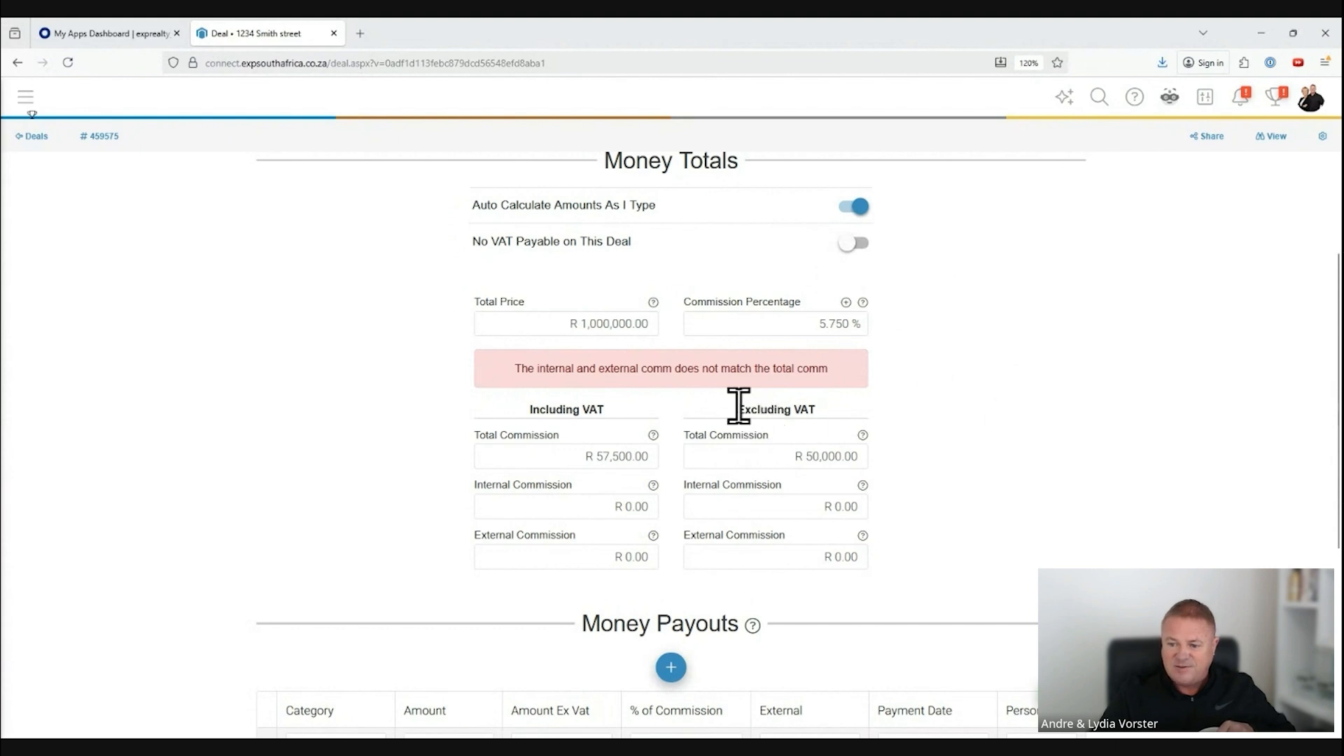
Step: Examine the total and internal commission fields in the including-VAT and excluding-VAT columns of the money totals
{"action": "left_click_drag", "start_coordinate": [738, 407], "coordinate": [824, 406]}
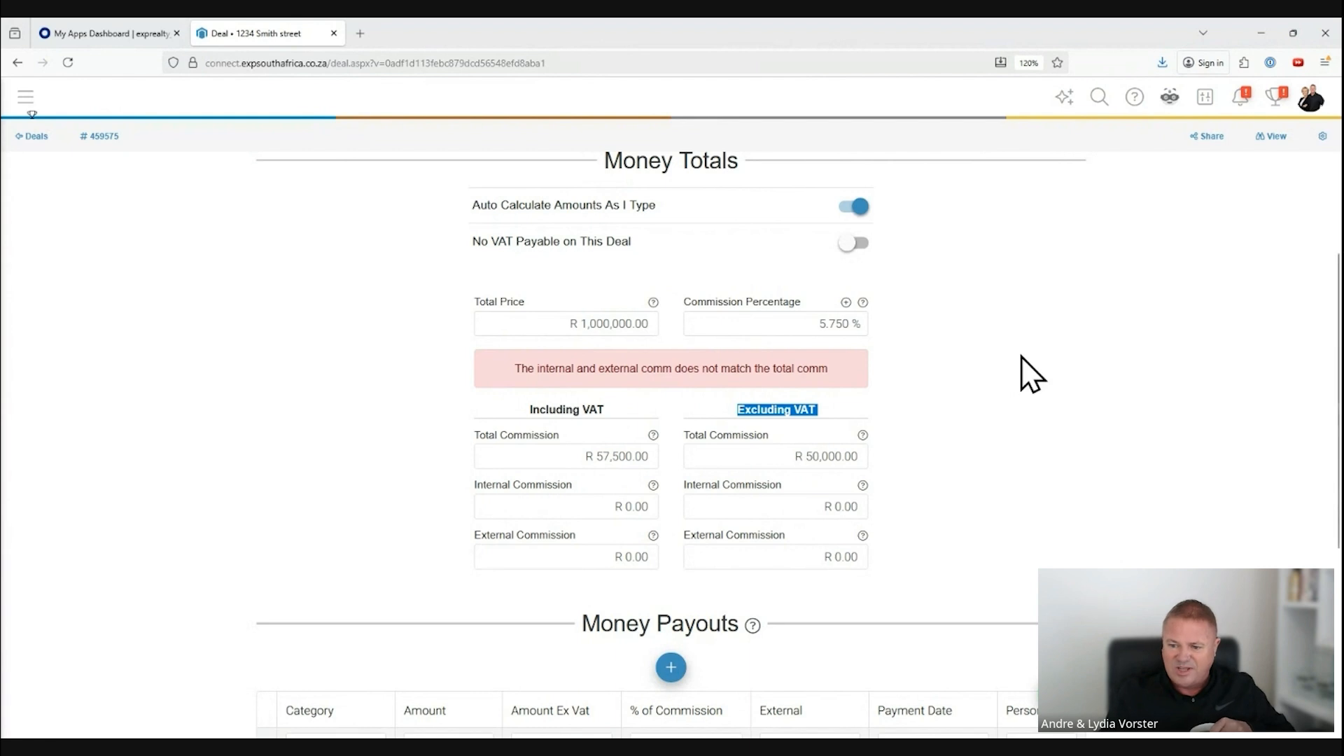
{"action": "left_click", "coordinate": [574, 457]}
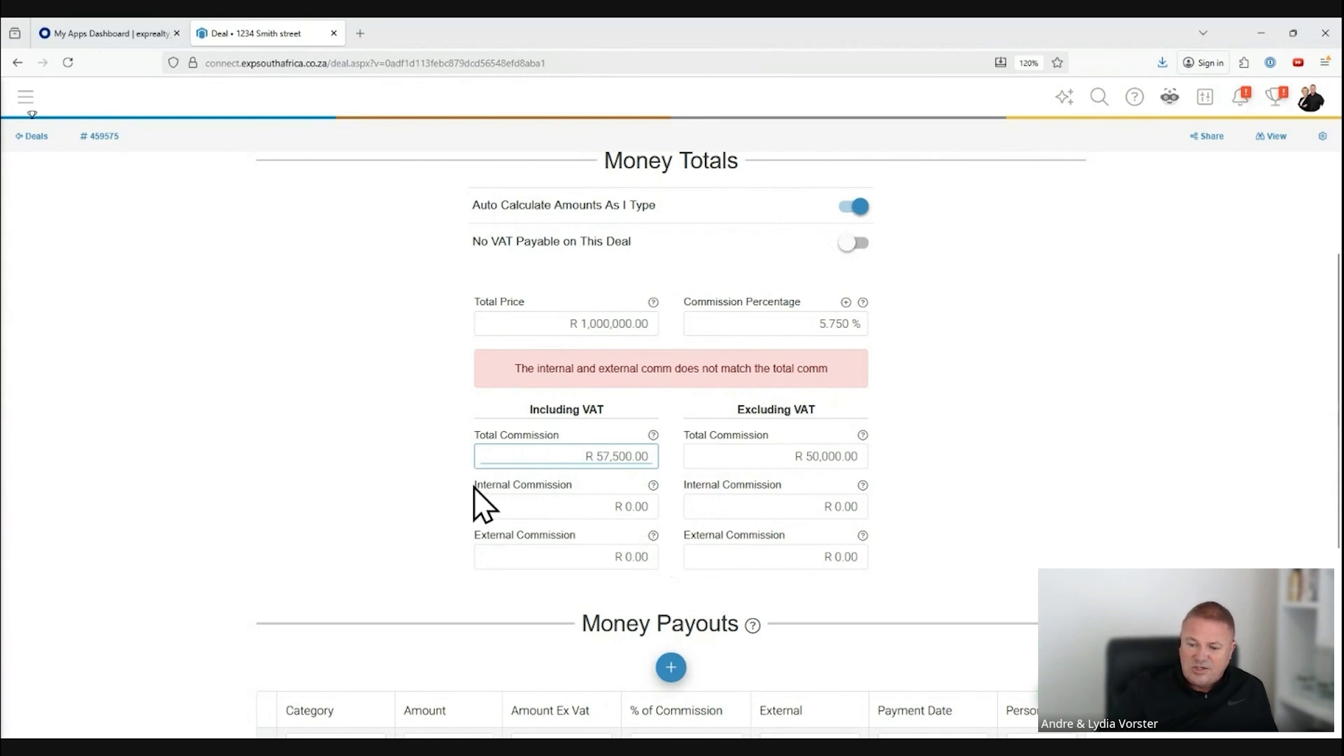
{"action": "left_click_drag", "start_coordinate": [474, 483], "coordinate": [577, 483]}
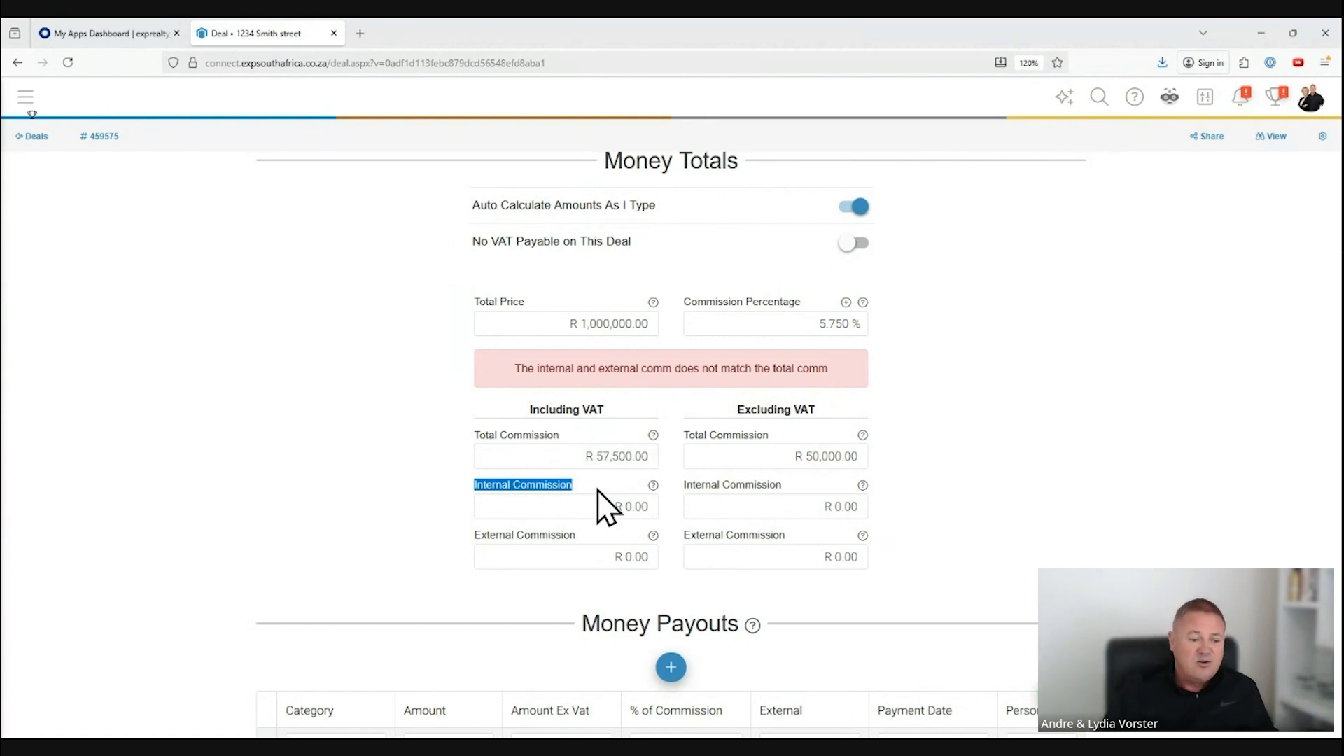
{"action": "triple_click", "coordinate": [566, 483]}
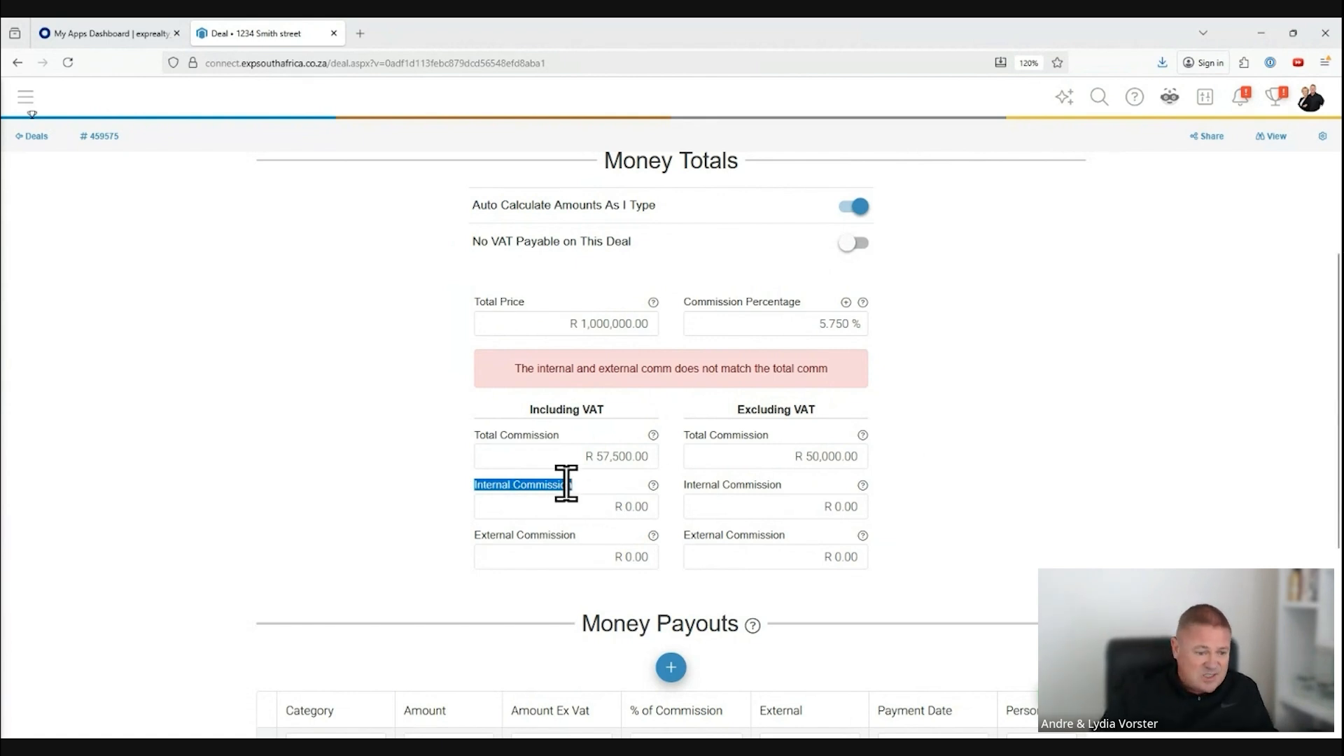
{"action": "double_click", "coordinate": [566, 484]}
{"action": "double_click", "coordinate": [617, 505]}
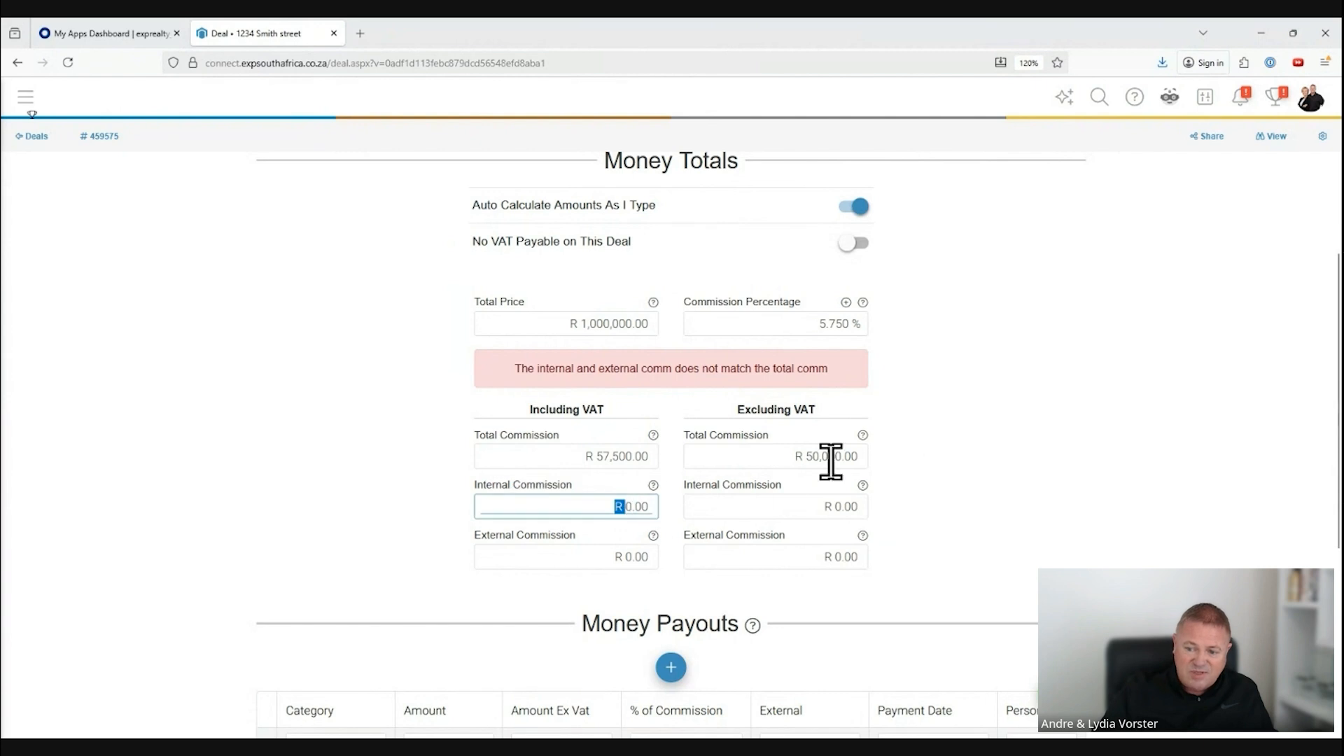
{"action": "left_click", "coordinate": [1080, 448]}
{"action": "left_click_drag", "start_coordinate": [604, 504], "coordinate": [653, 504]}
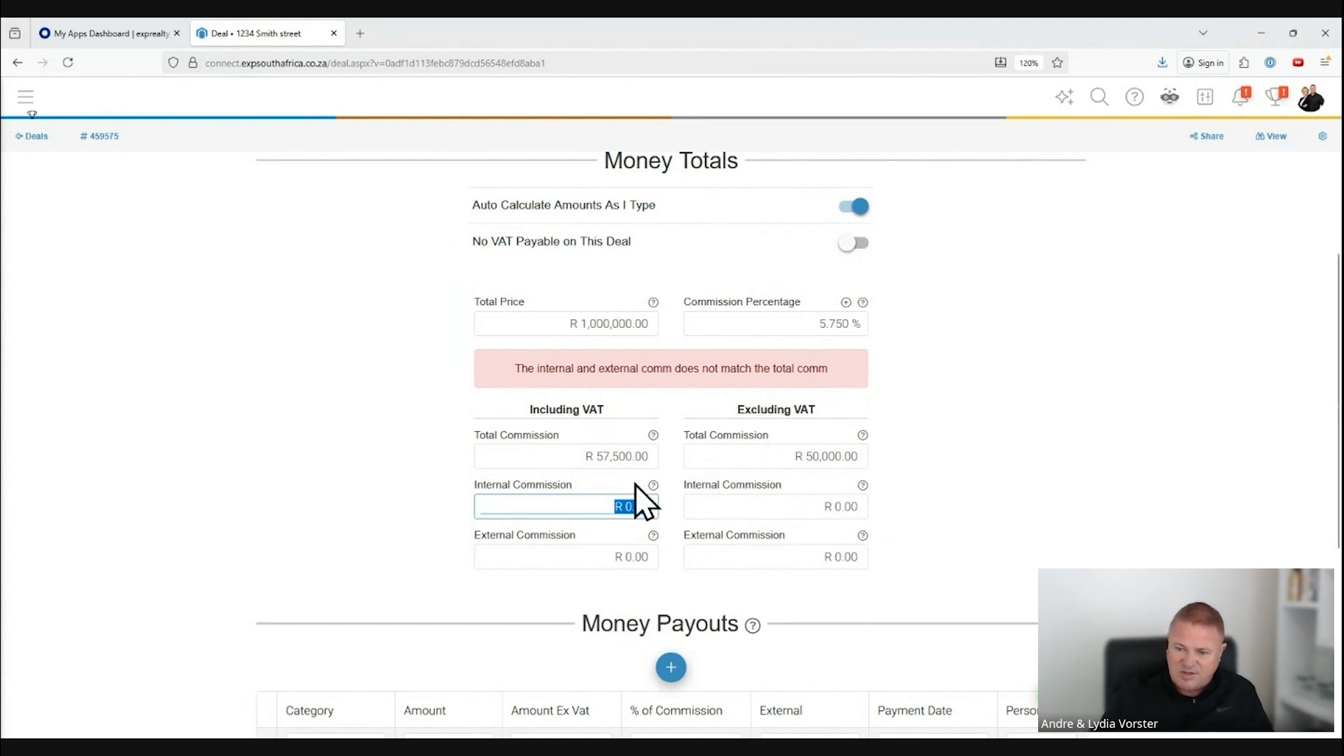
{"action": "left_click", "coordinate": [602, 507]}
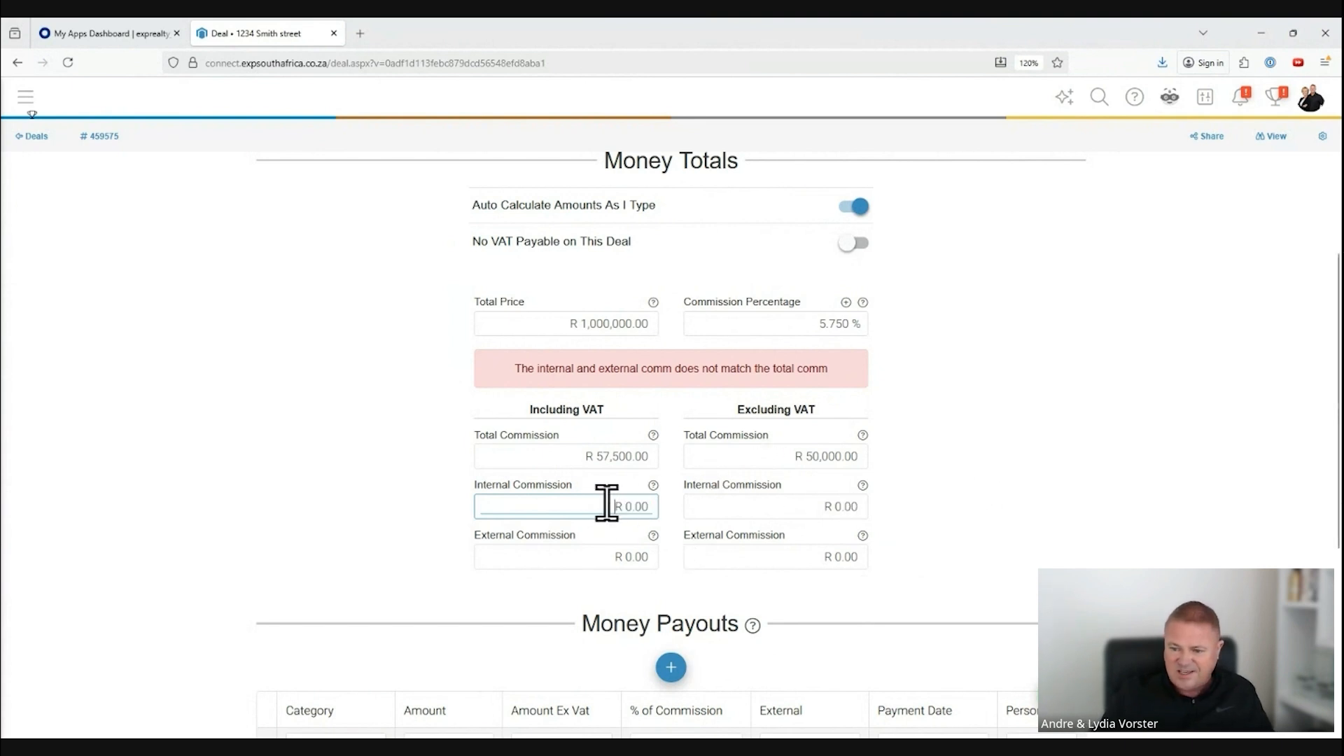
{"action": "left_click_drag", "start_coordinate": [606, 505], "coordinate": [652, 505]}
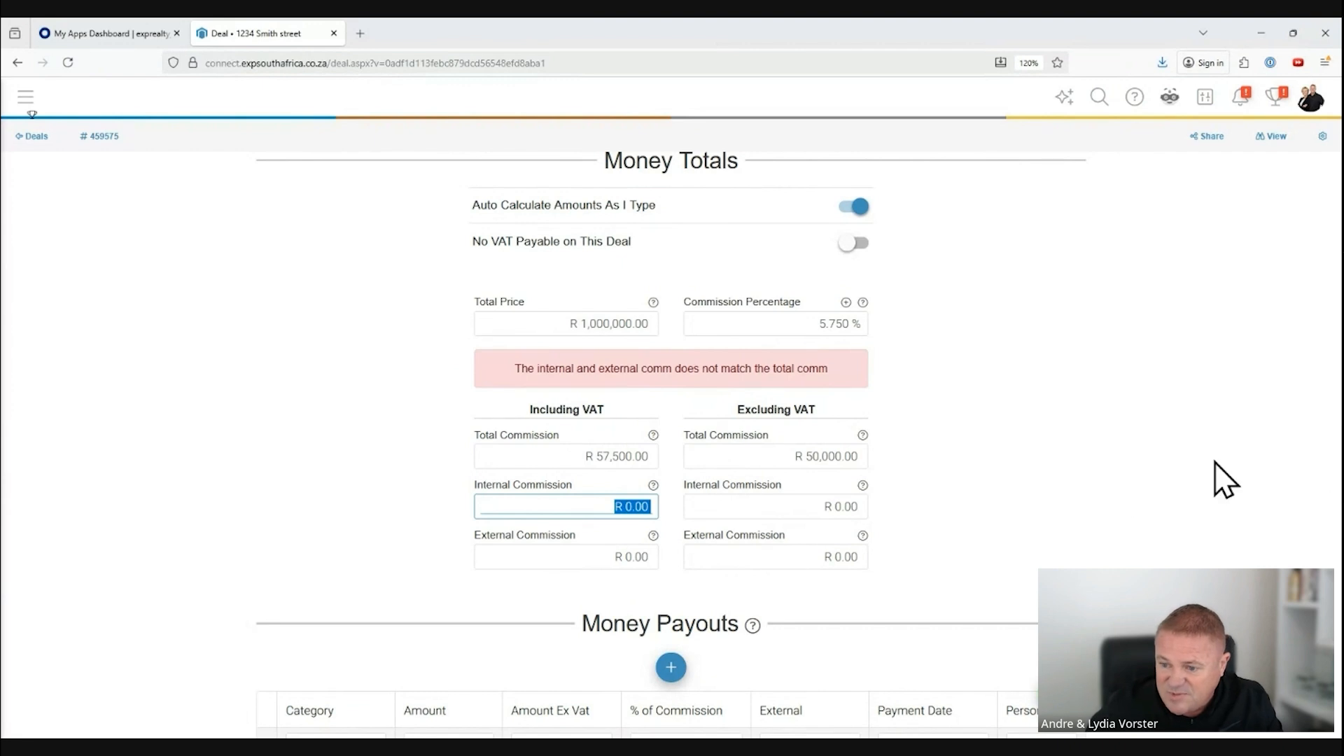
{"action": "left_click", "coordinate": [818, 460]}
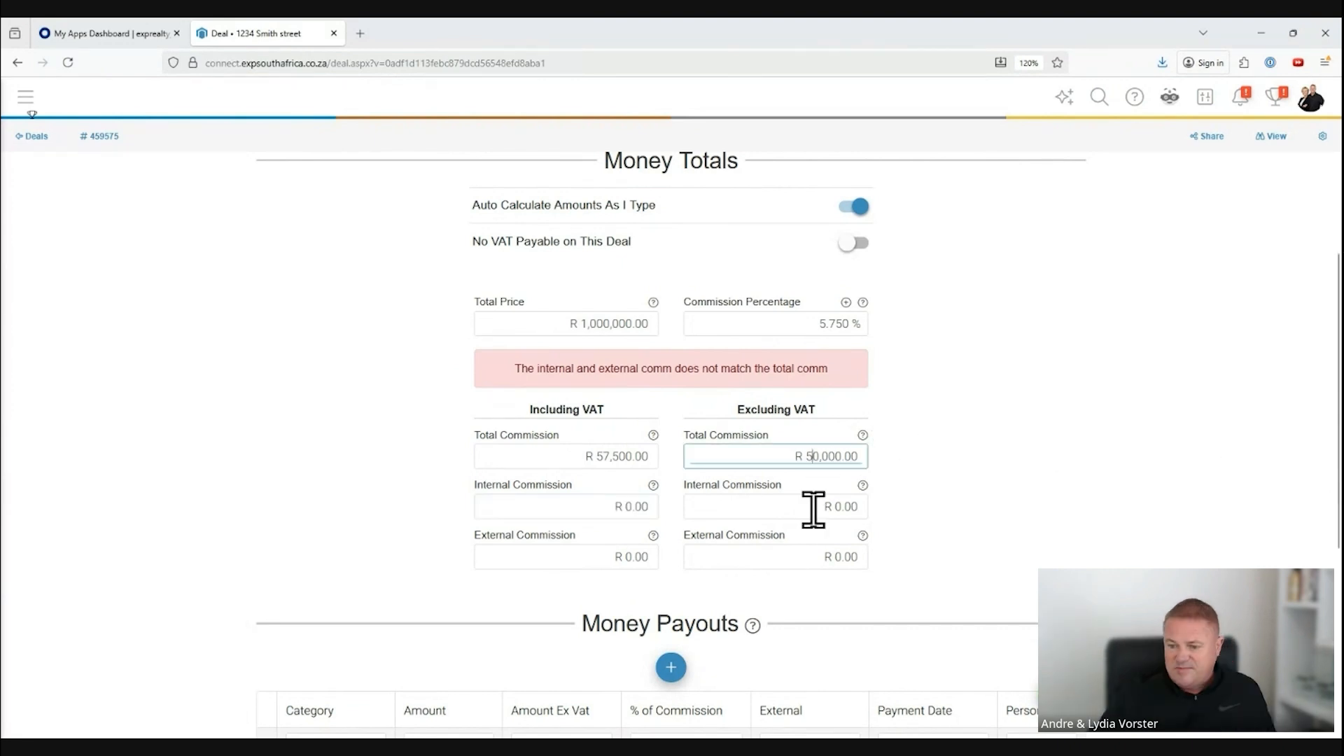
Step: Set the internal commission excluding VAT to R 40,000 and the external commission excluding VAT to R 10,000
{"action": "left_click", "coordinate": [814, 509]}
{"action": "type", "text": "40,"}
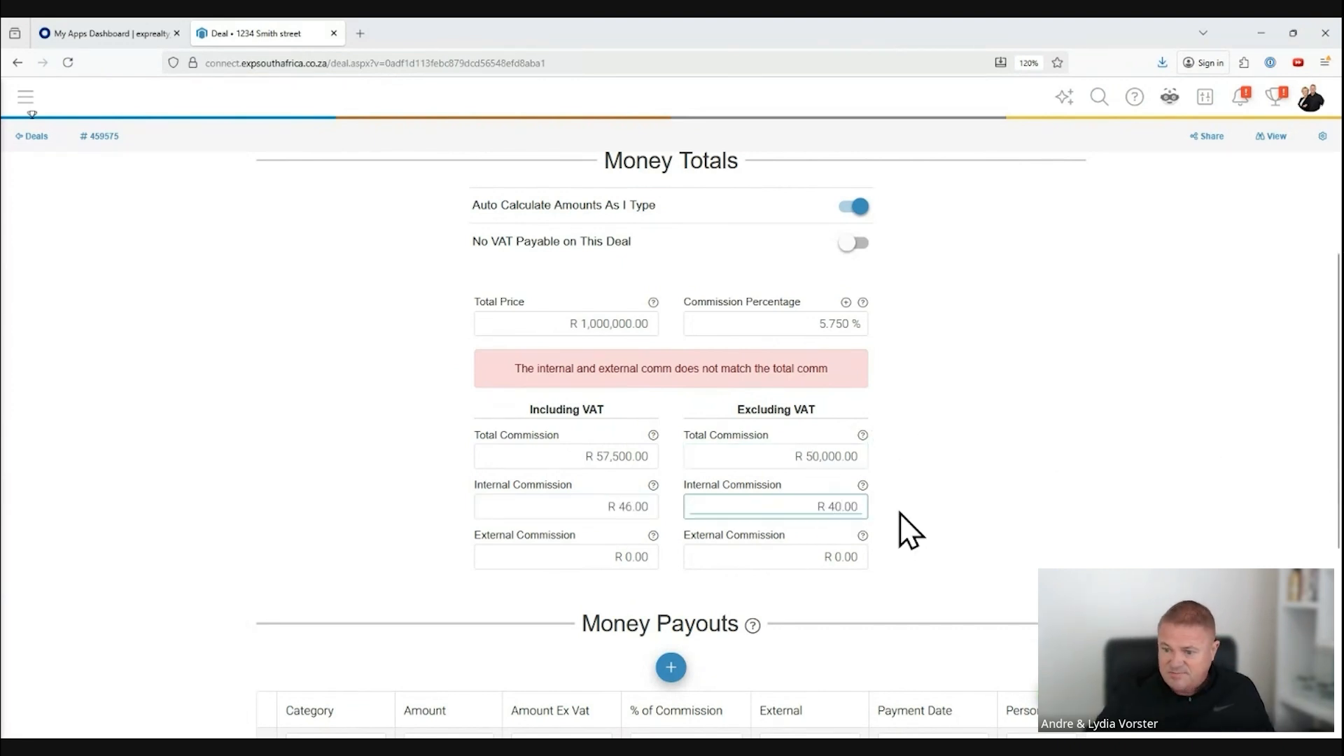
{"action": "type", "text": "000"}
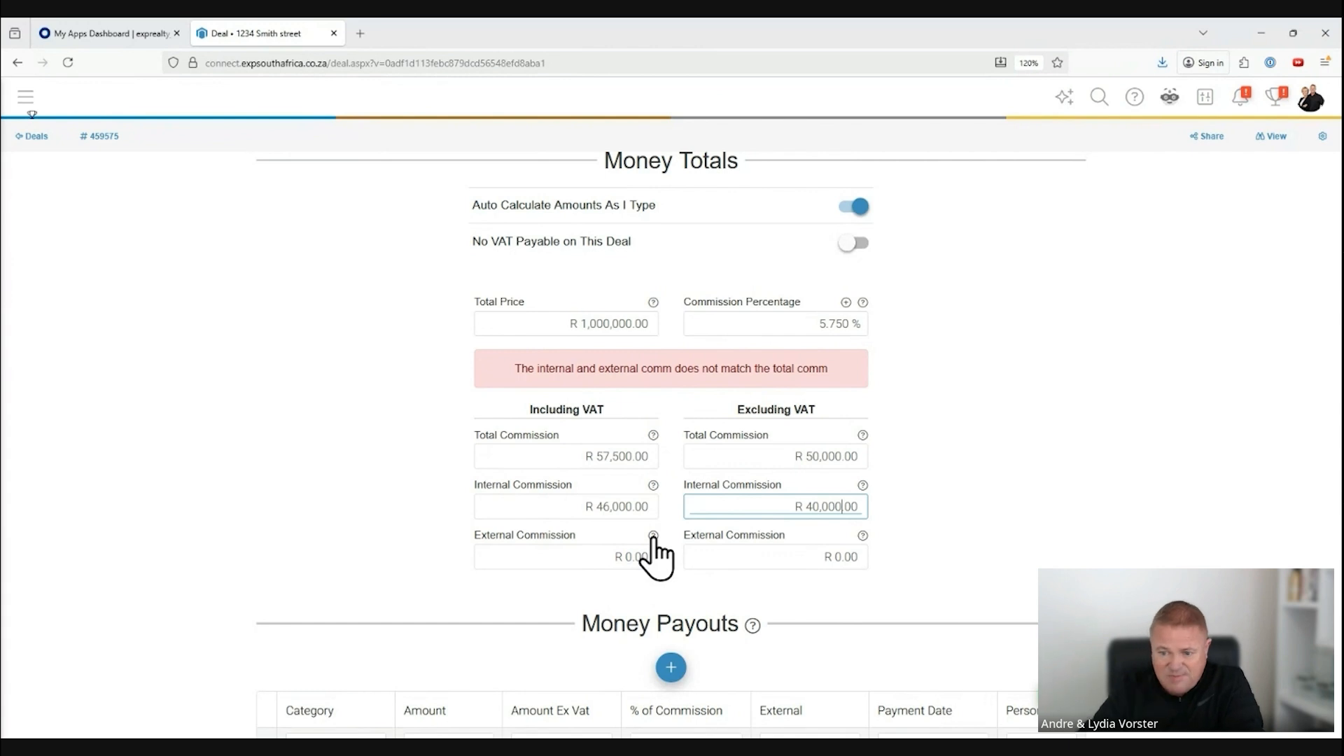
{"action": "left_click", "coordinate": [823, 556]}
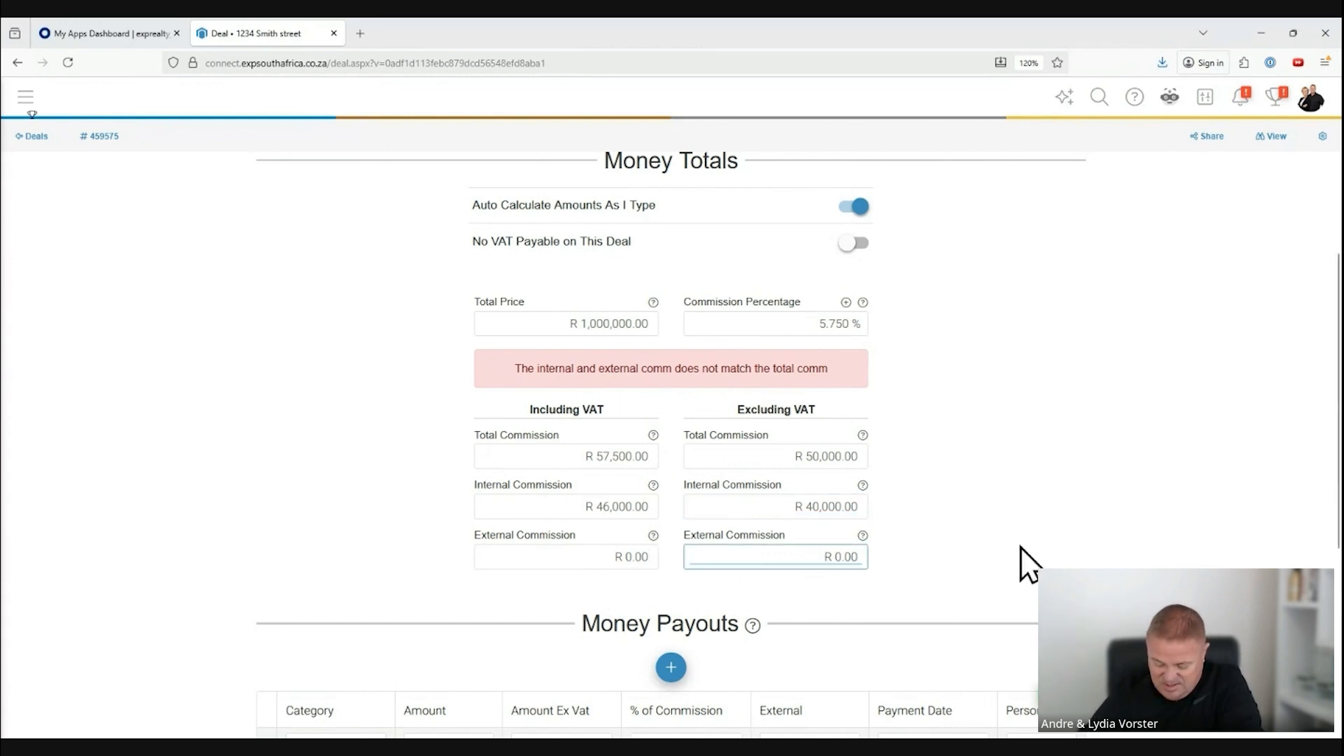
{"action": "type", "text": "10,000"}
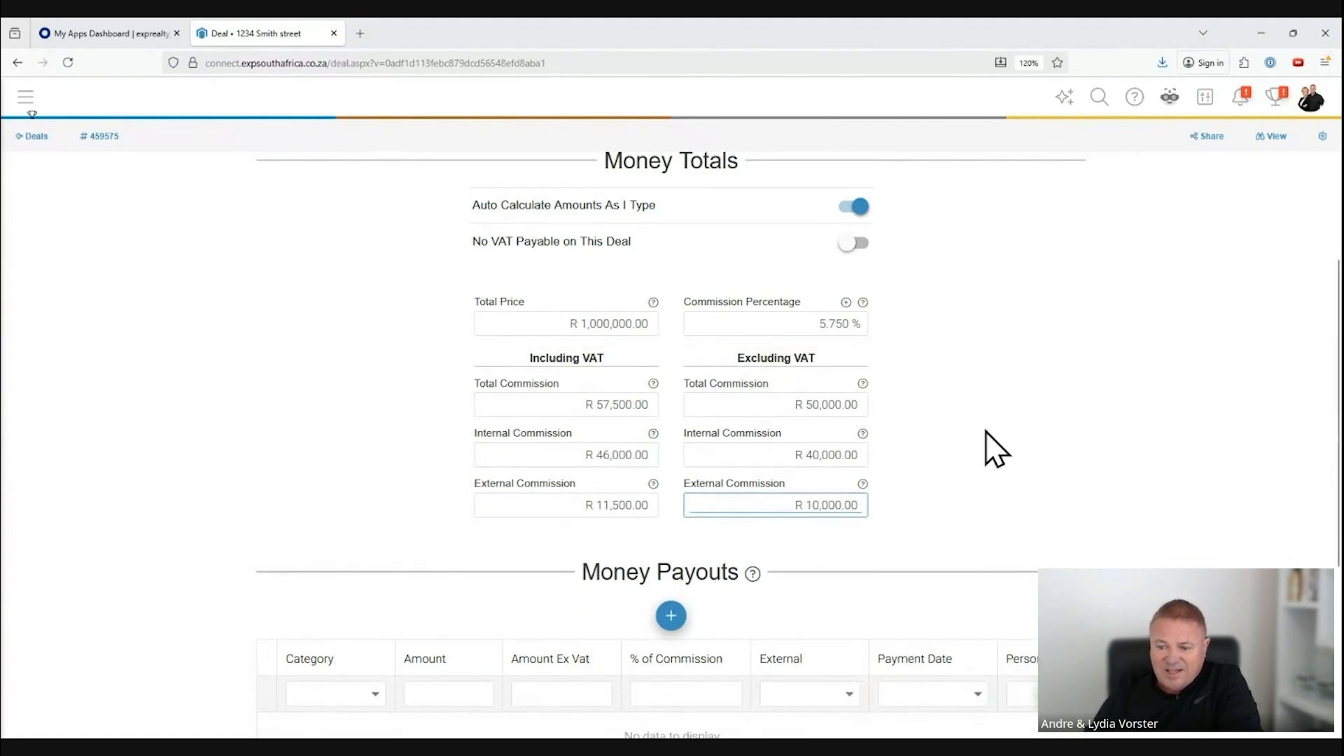
{"action": "left_click", "coordinate": [801, 400]}
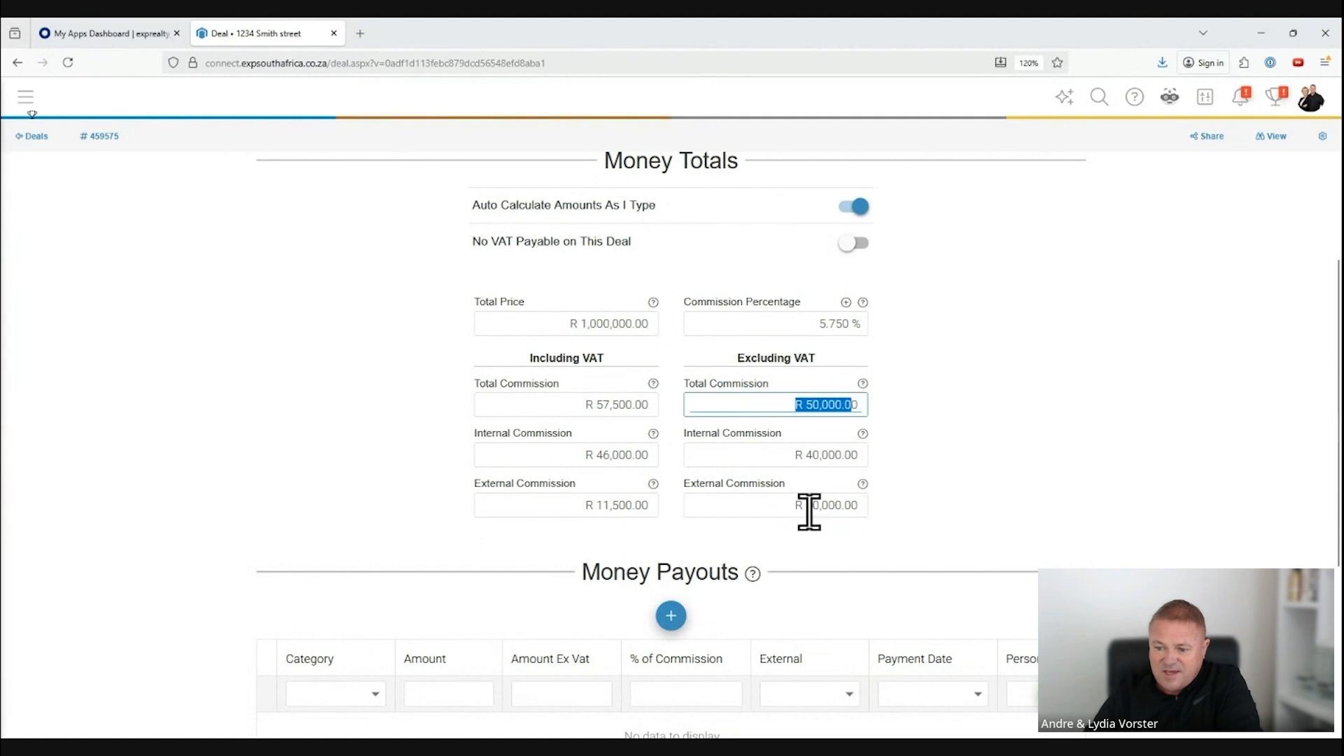
{"action": "left_click_drag", "start_coordinate": [794, 455], "coordinate": [863, 454]}
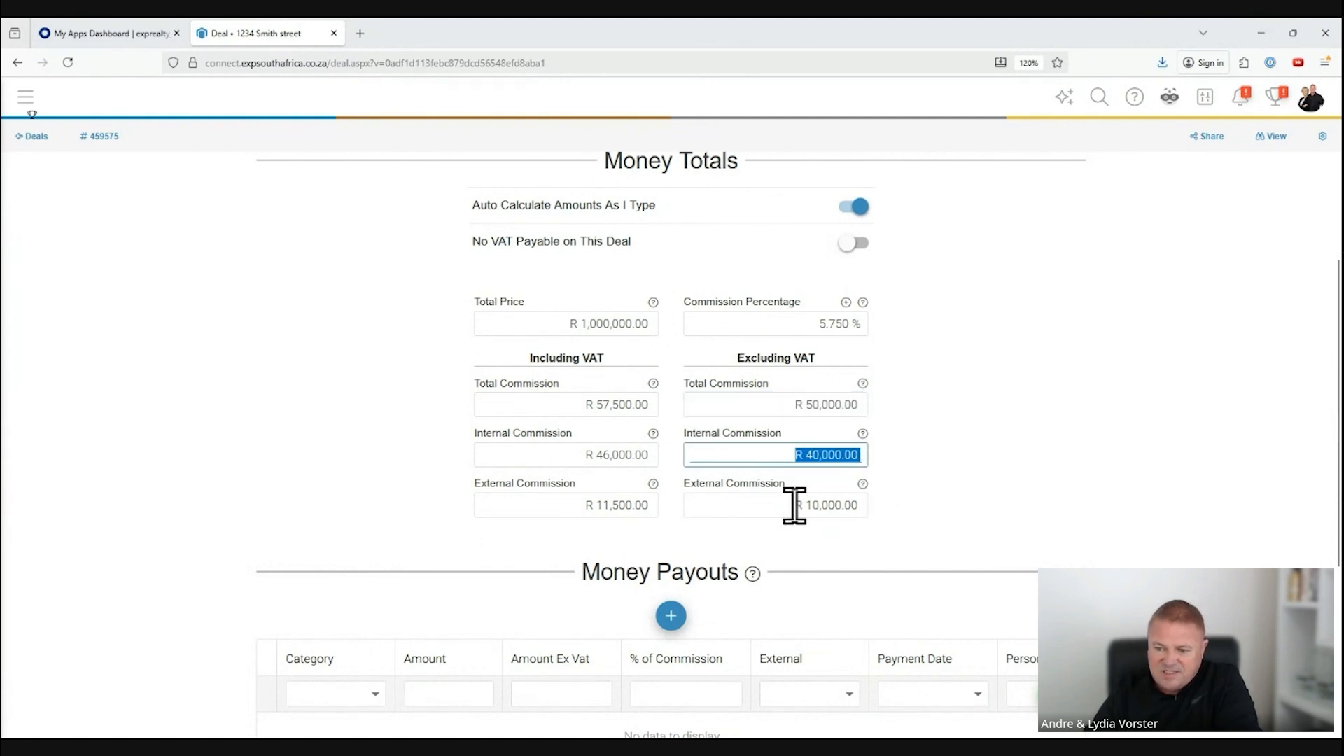
{"action": "left_click_drag", "start_coordinate": [794, 505], "coordinate": [861, 506]}
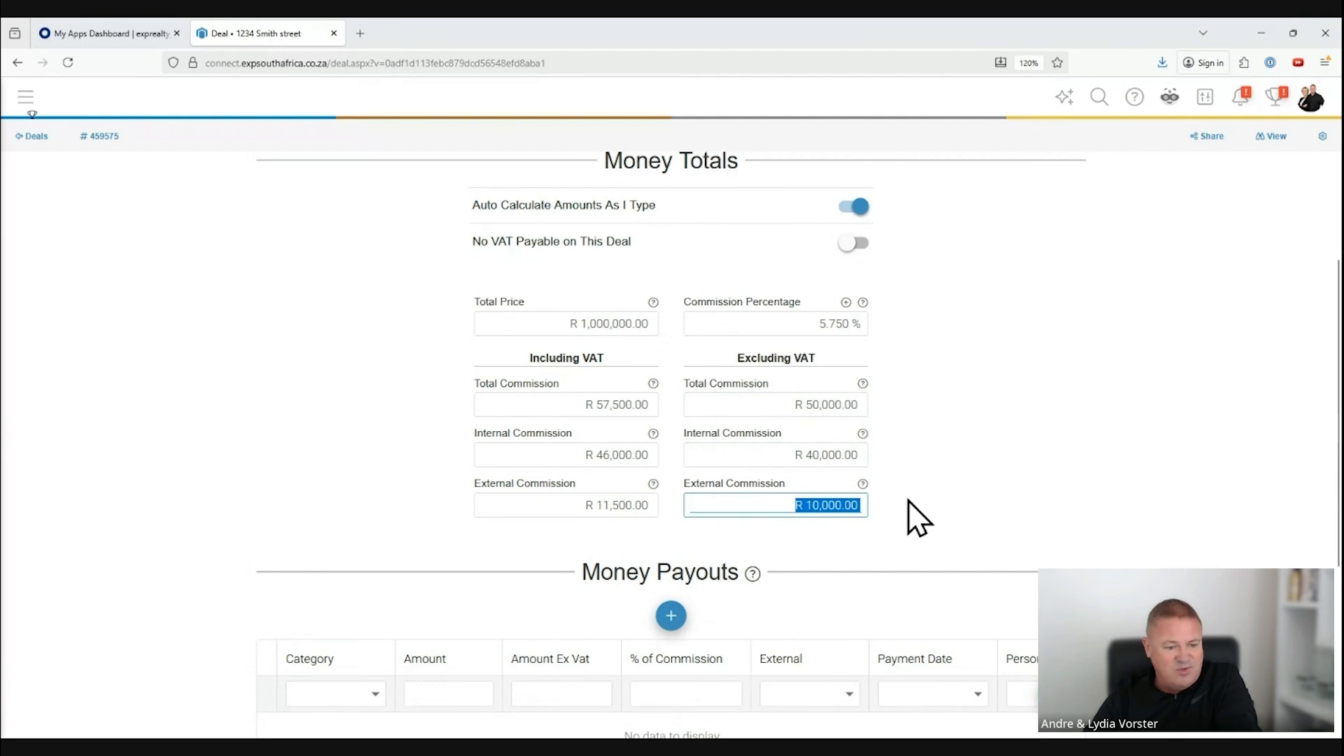
{"action": "left_click", "coordinate": [917, 518]}
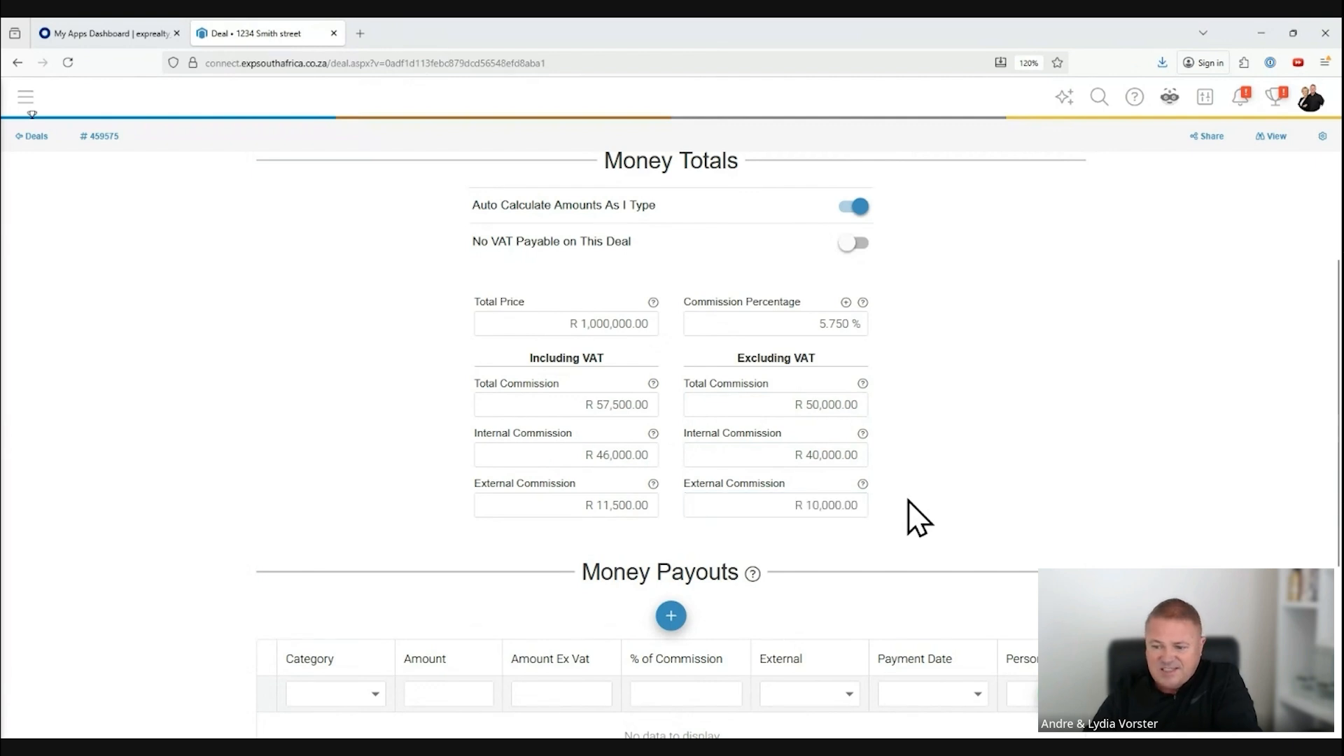
Step: Start a new money payout entry with the category Listing Agent and choose the second listed agent as the person
{"action": "scroll", "coordinate": [1081, 465], "scroll_direction": "down", "scroll_amount": 1}
{"action": "scroll", "coordinate": [1077, 446], "scroll_direction": "down", "scroll_amount": 1}
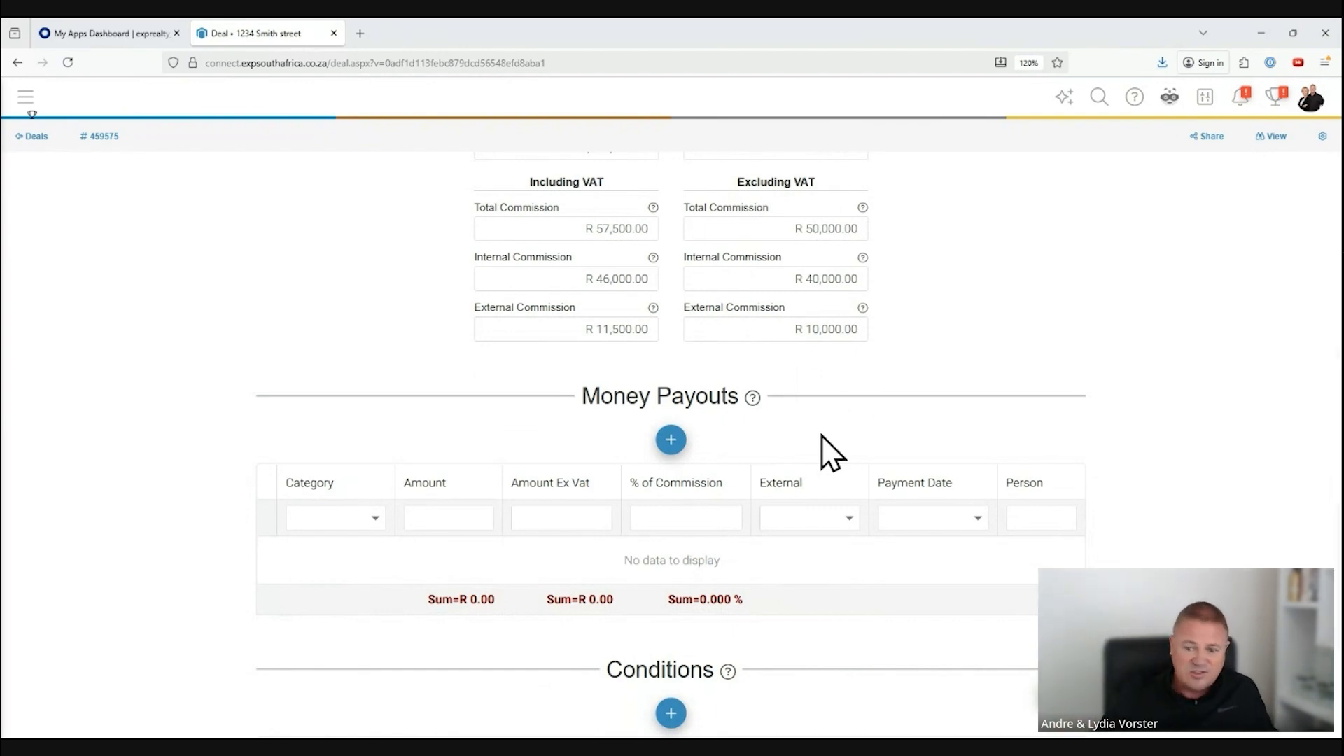
{"action": "left_click", "coordinate": [671, 438]}
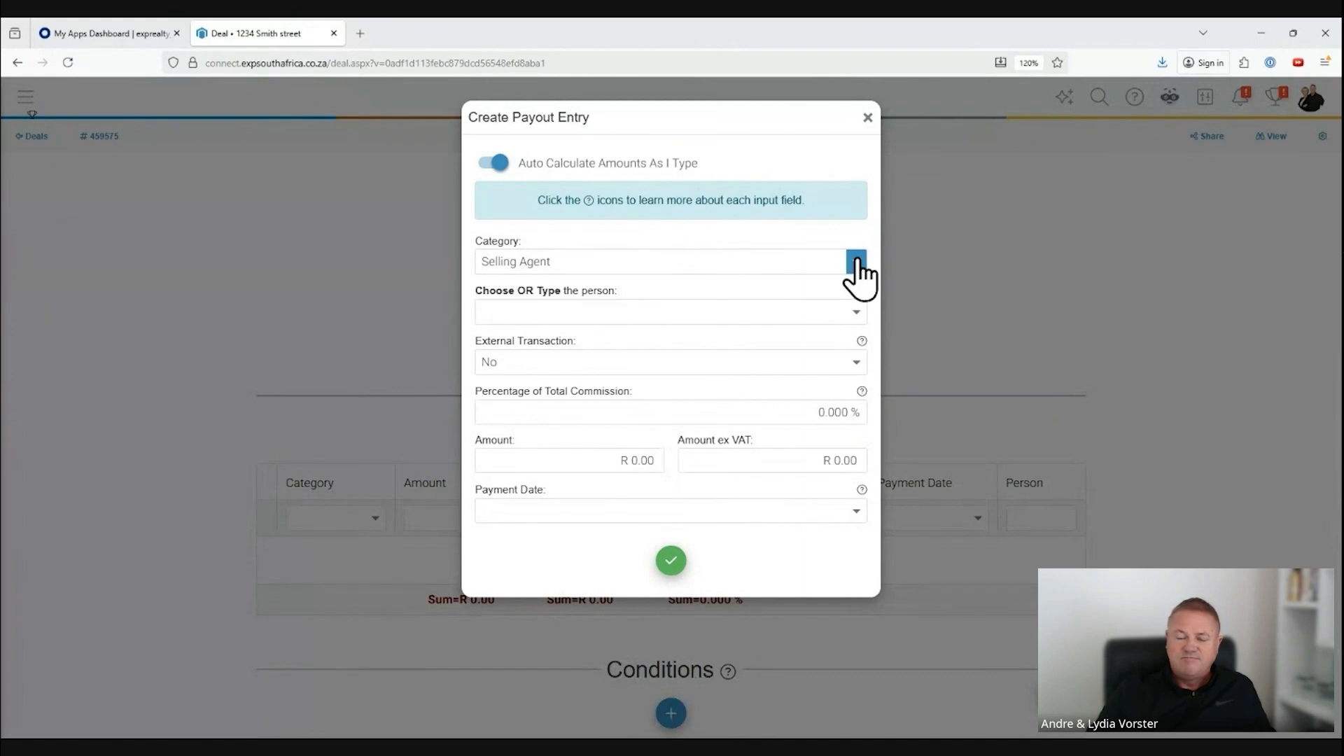
{"action": "left_click", "coordinate": [856, 262]}
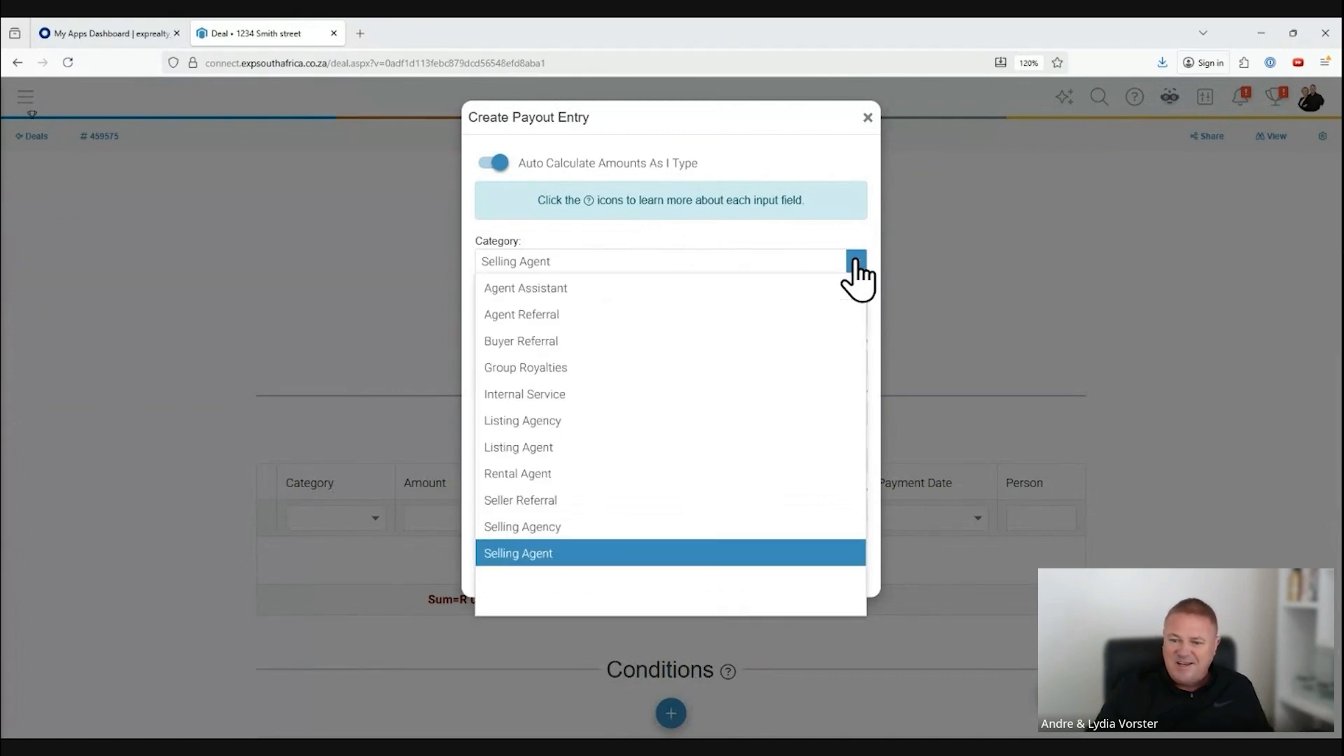
{"action": "left_click", "coordinate": [553, 445]}
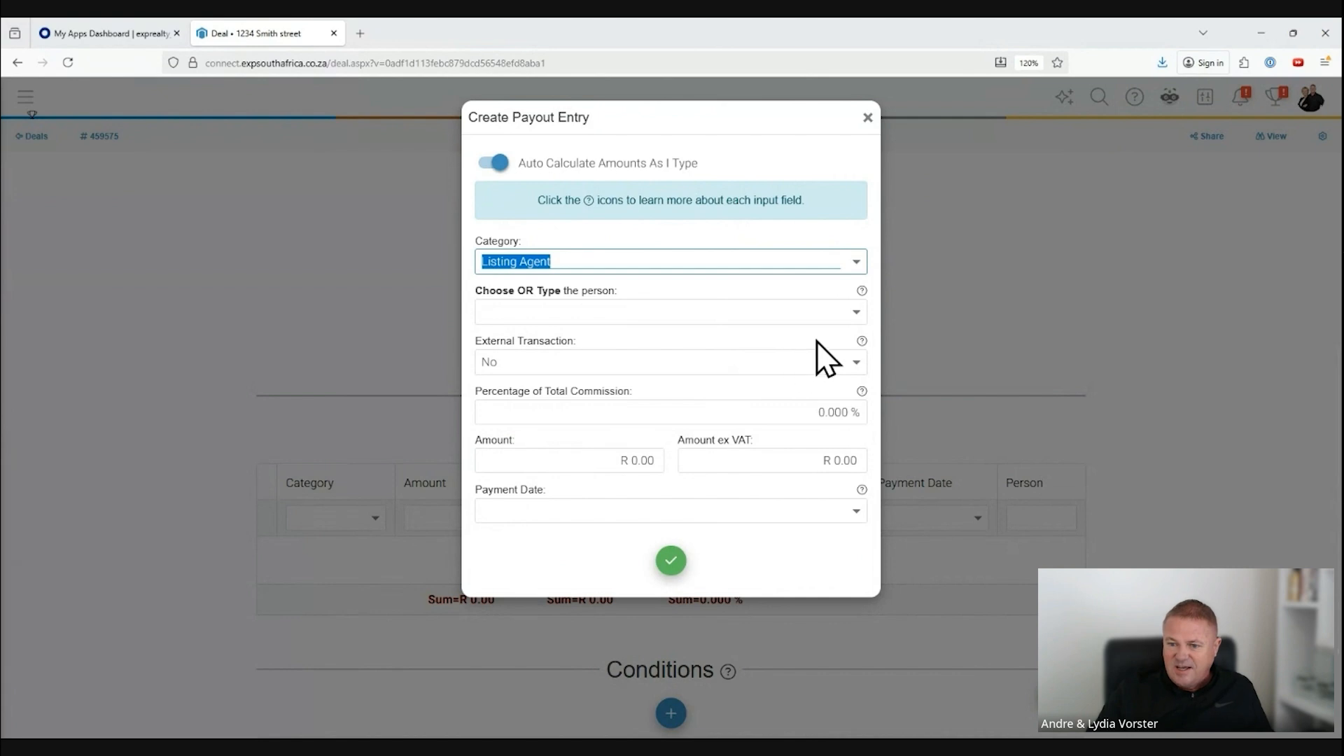
{"action": "left_click", "coordinate": [853, 313]}
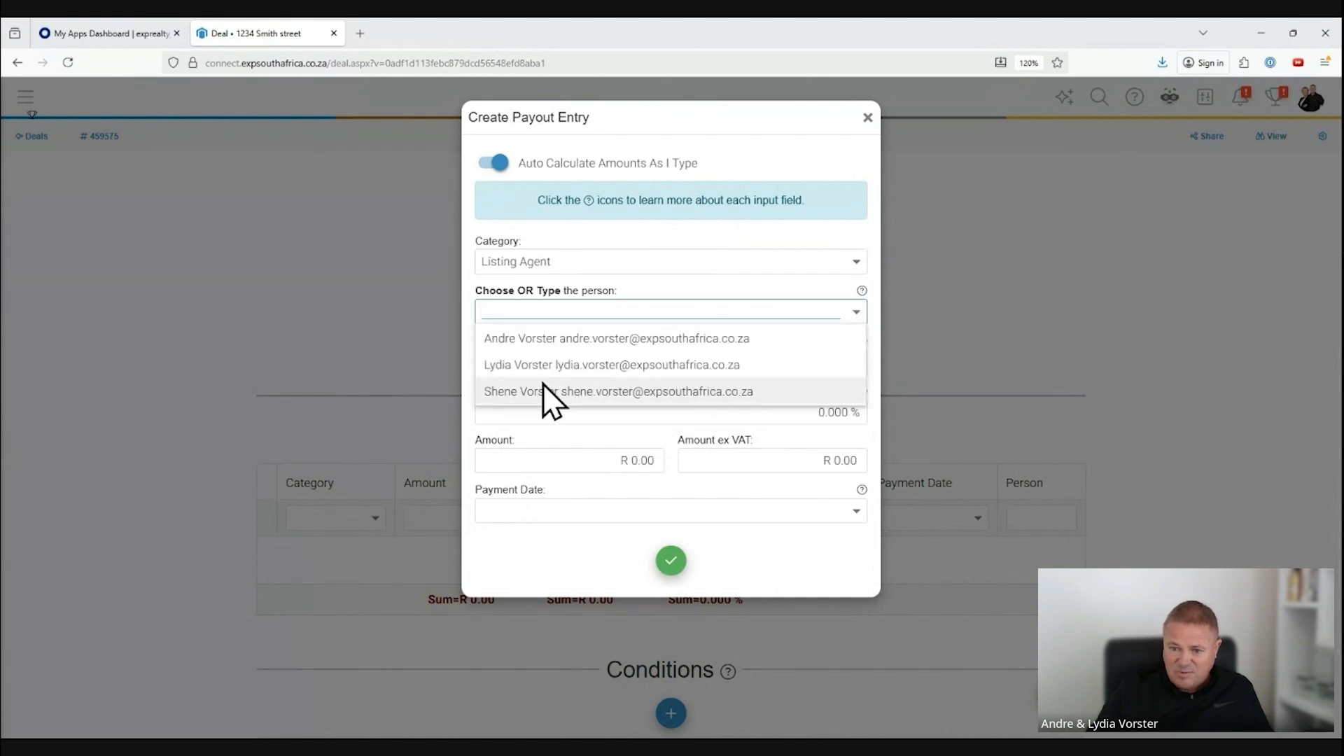
{"action": "left_click", "coordinate": [544, 365]}
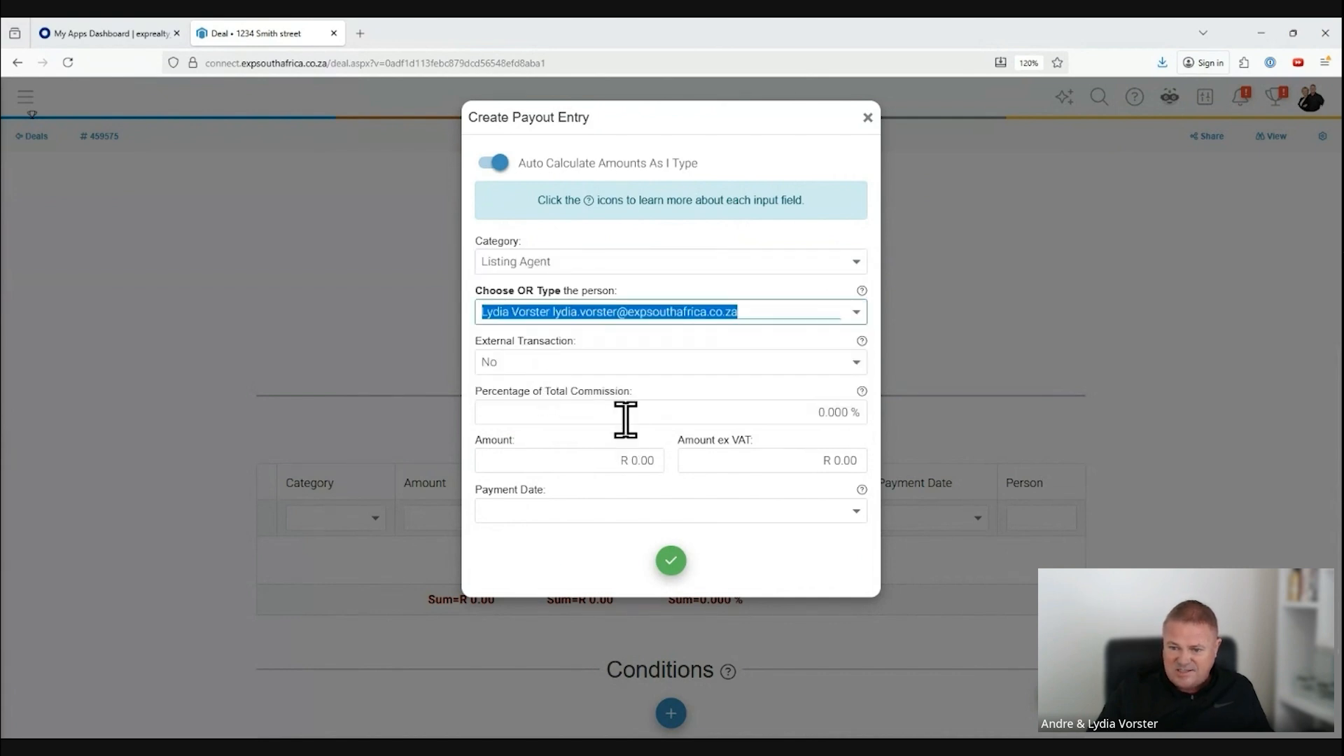
Step: Set the Listing Agent payout to 40% of the total commission and save the entry
{"action": "left_click", "coordinate": [822, 413]}
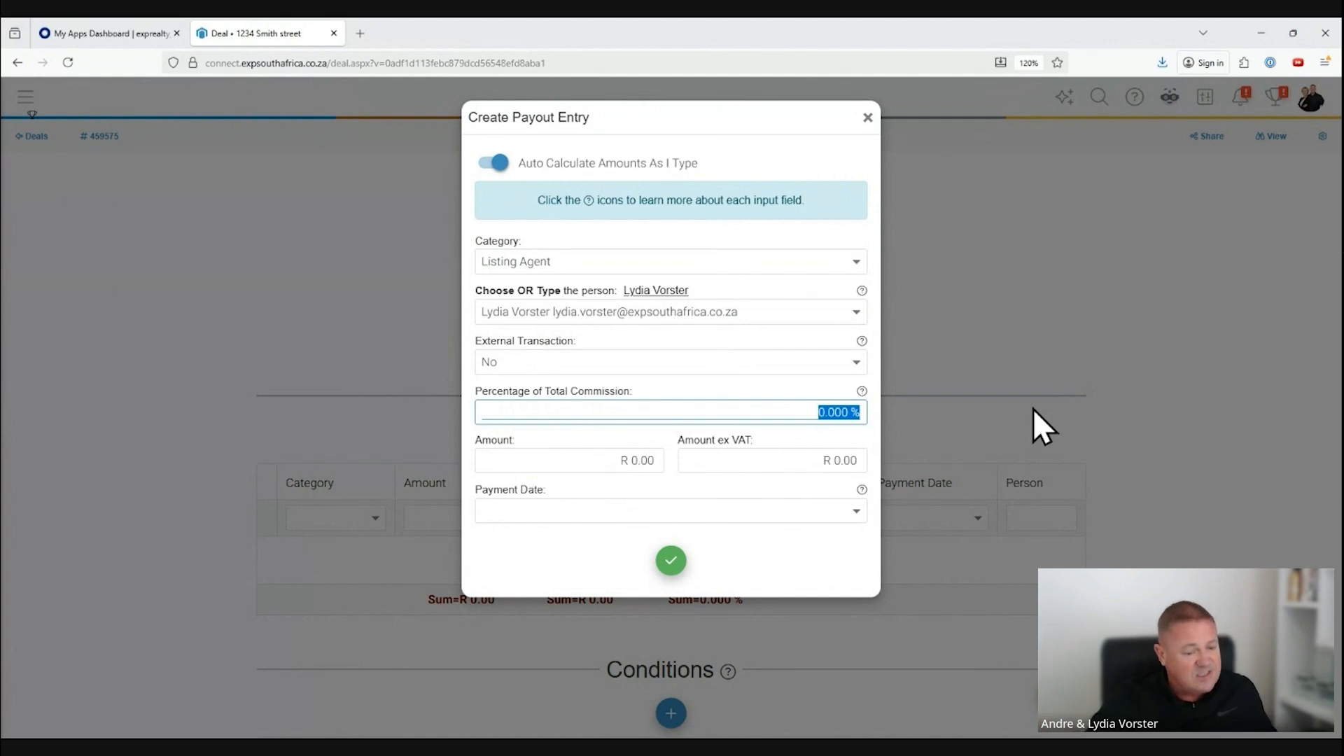
{"action": "type", "text": "40"}
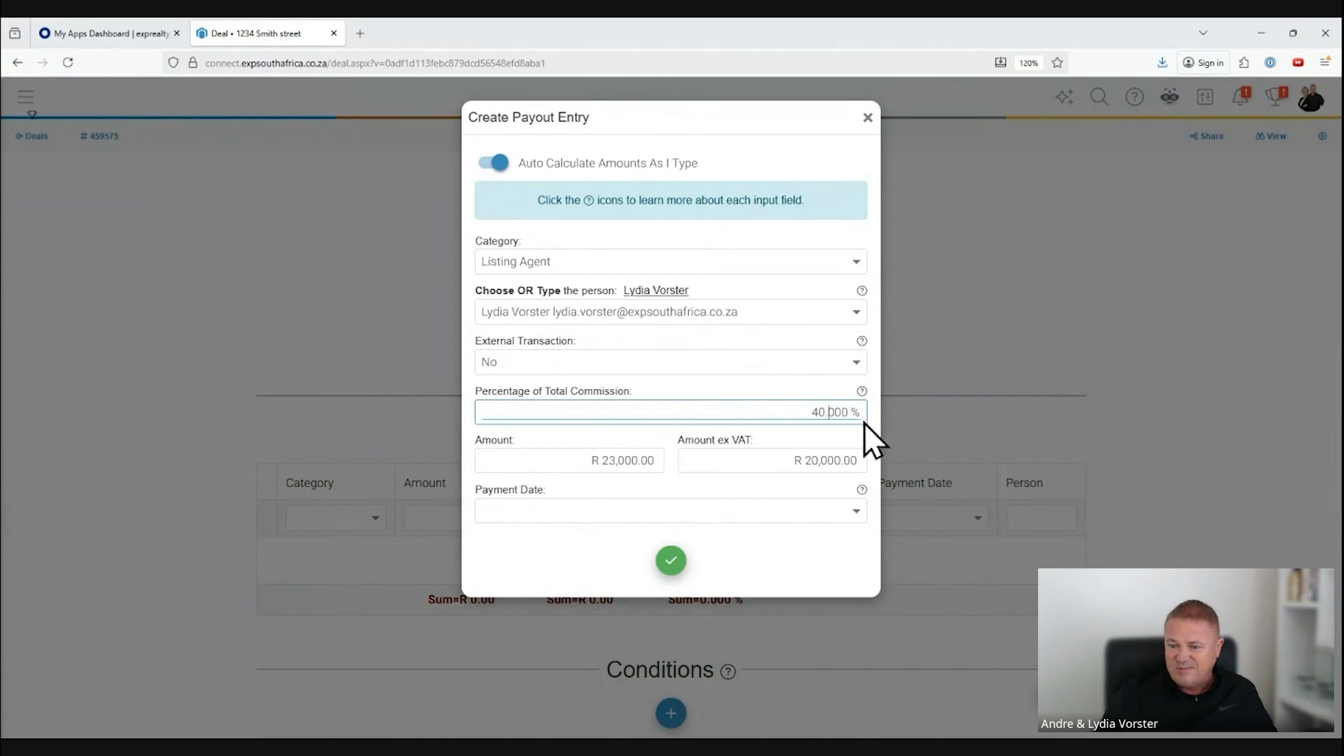
{"action": "left_click", "coordinate": [673, 562]}
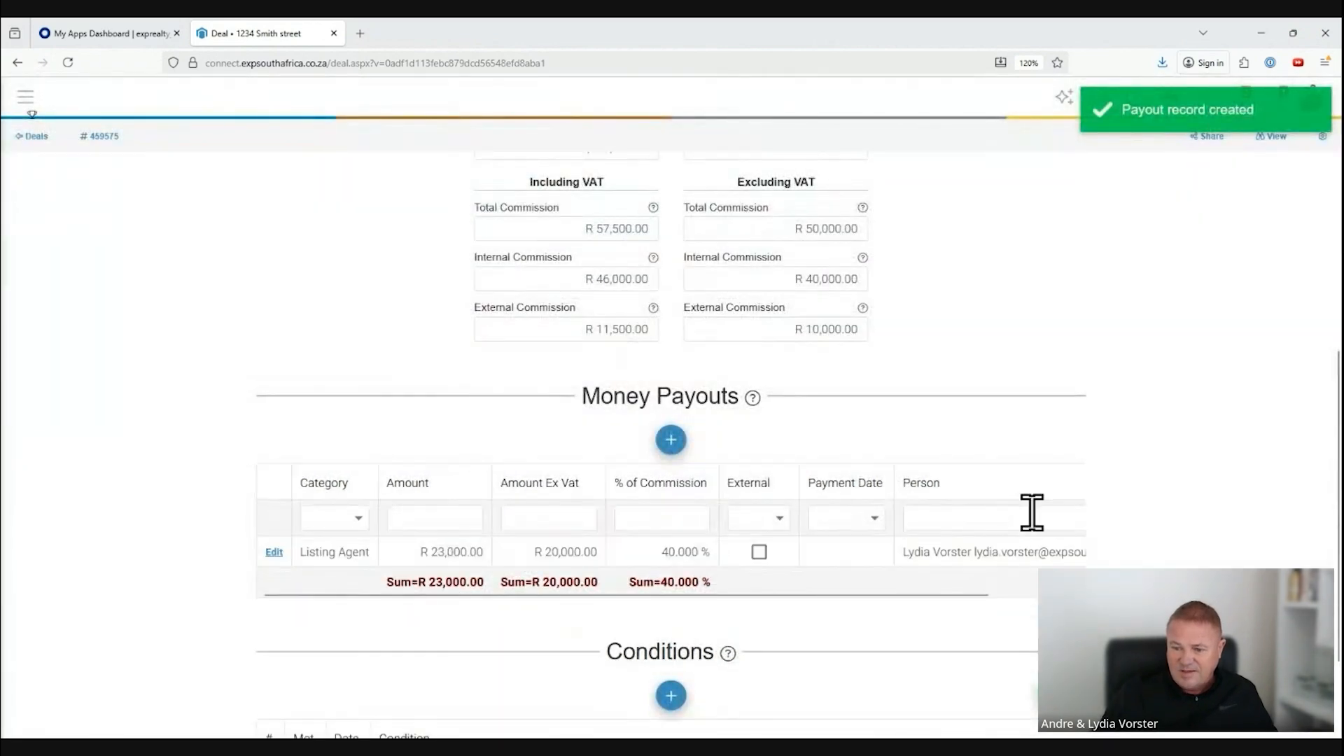
Step: Add a Selling Agent payout for the first listed agent at 40% of the total commission and save it
{"action": "scroll", "coordinate": [490, 545], "scroll_direction": "down", "scroll_amount": 1}
{"action": "left_click", "coordinate": [676, 354]}
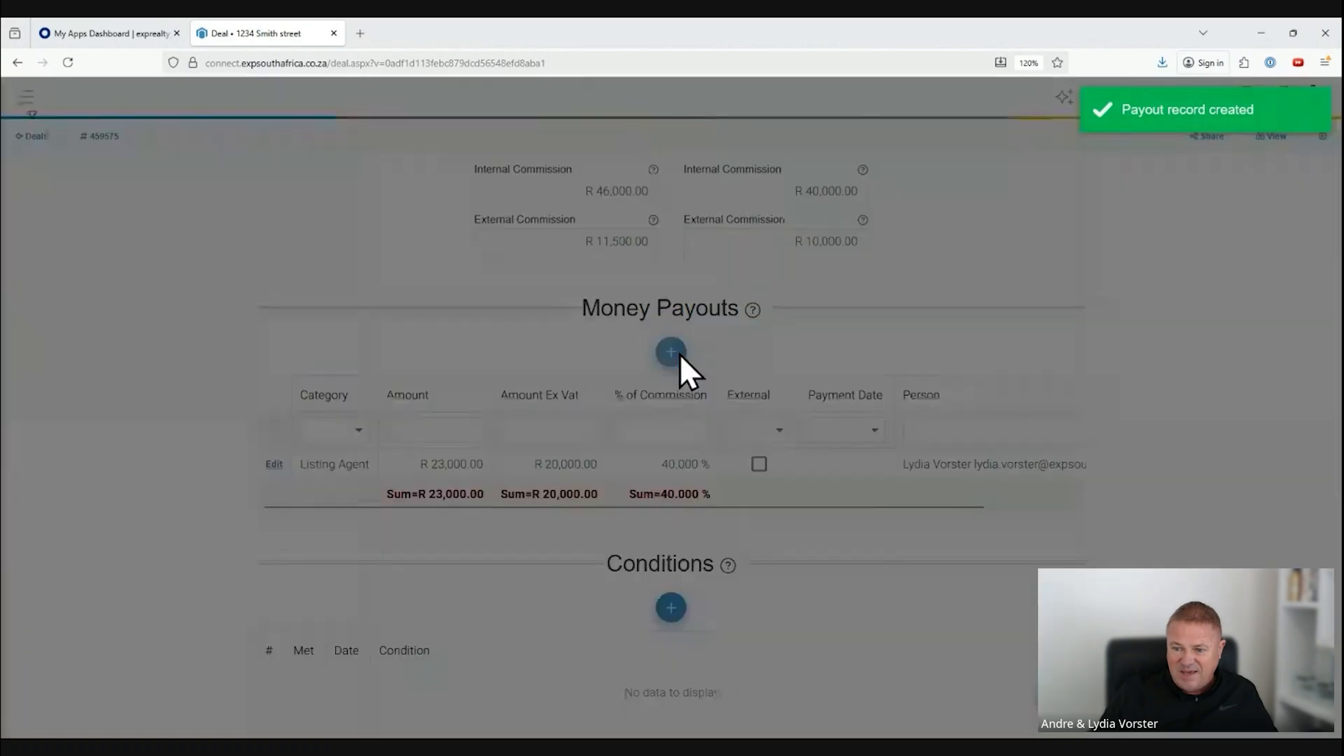
{"action": "left_click", "coordinate": [856, 262]}
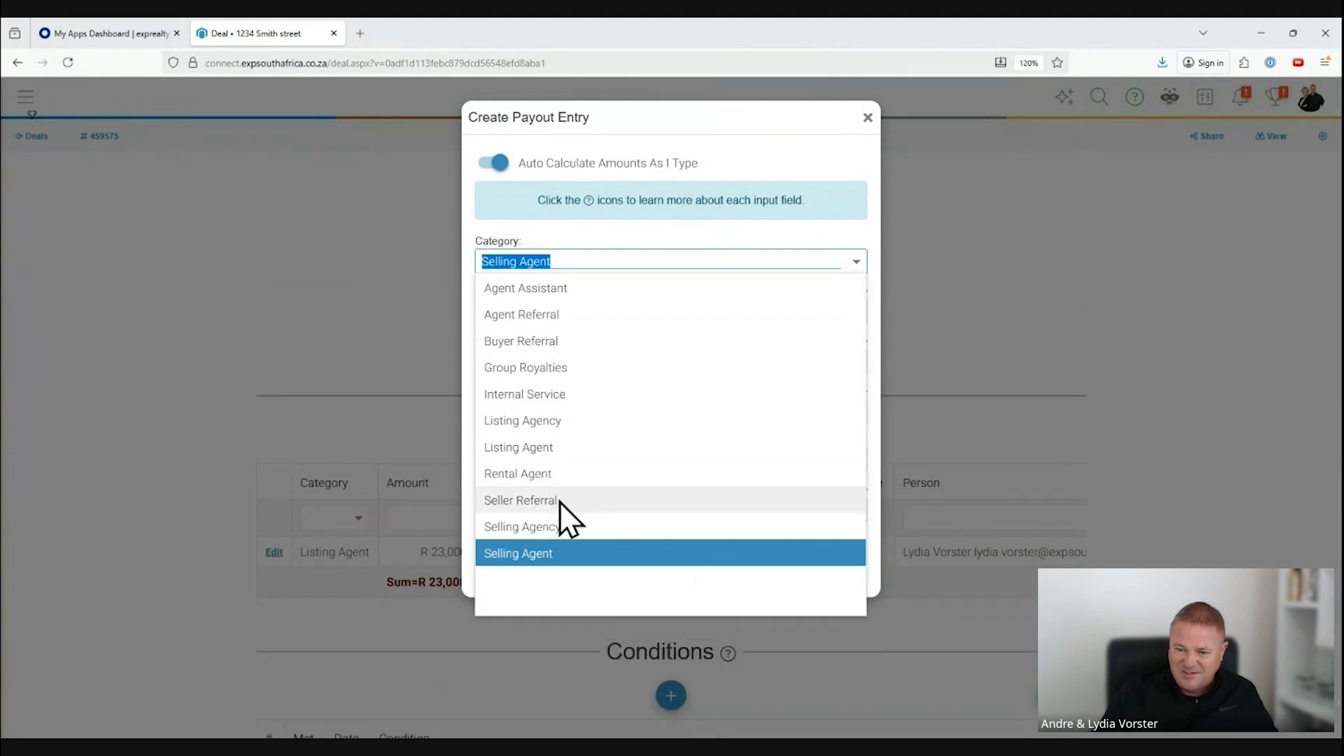
{"action": "left_click", "coordinate": [544, 553]}
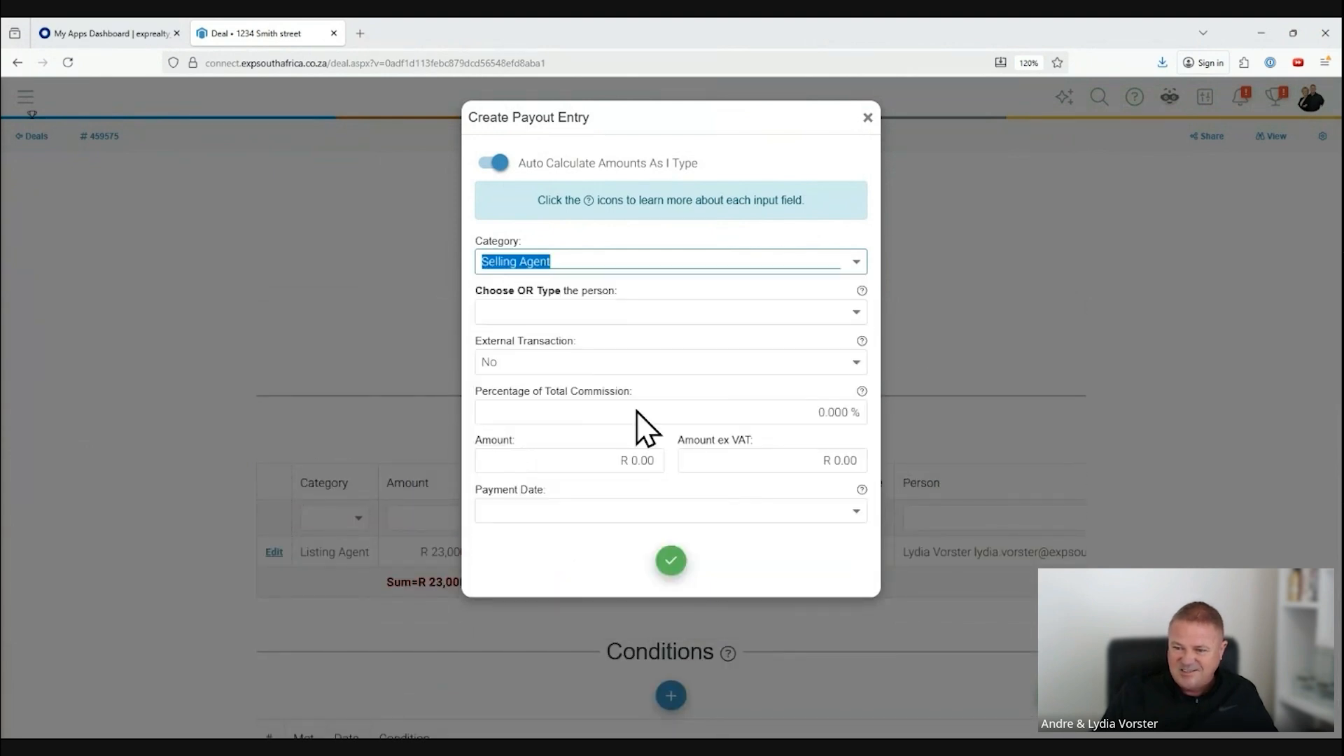
{"action": "left_click", "coordinate": [823, 311]}
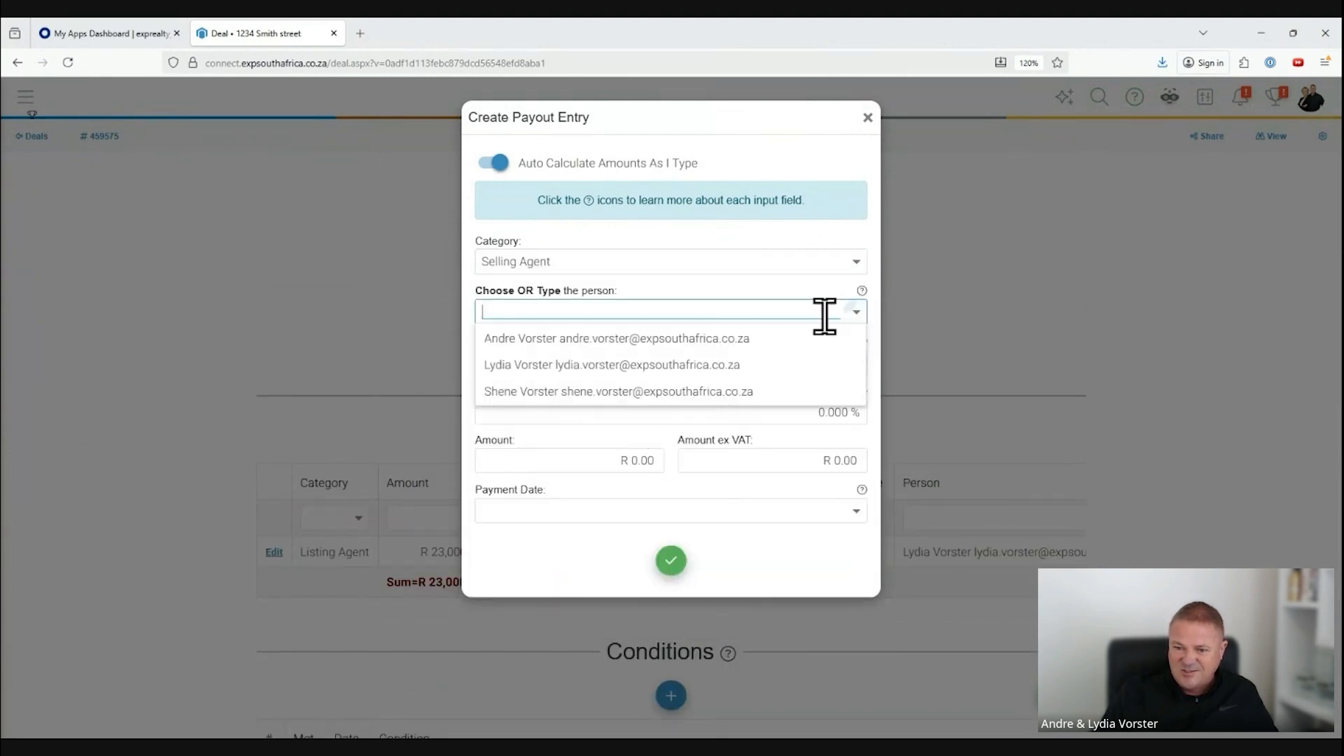
{"action": "left_click", "coordinate": [591, 340]}
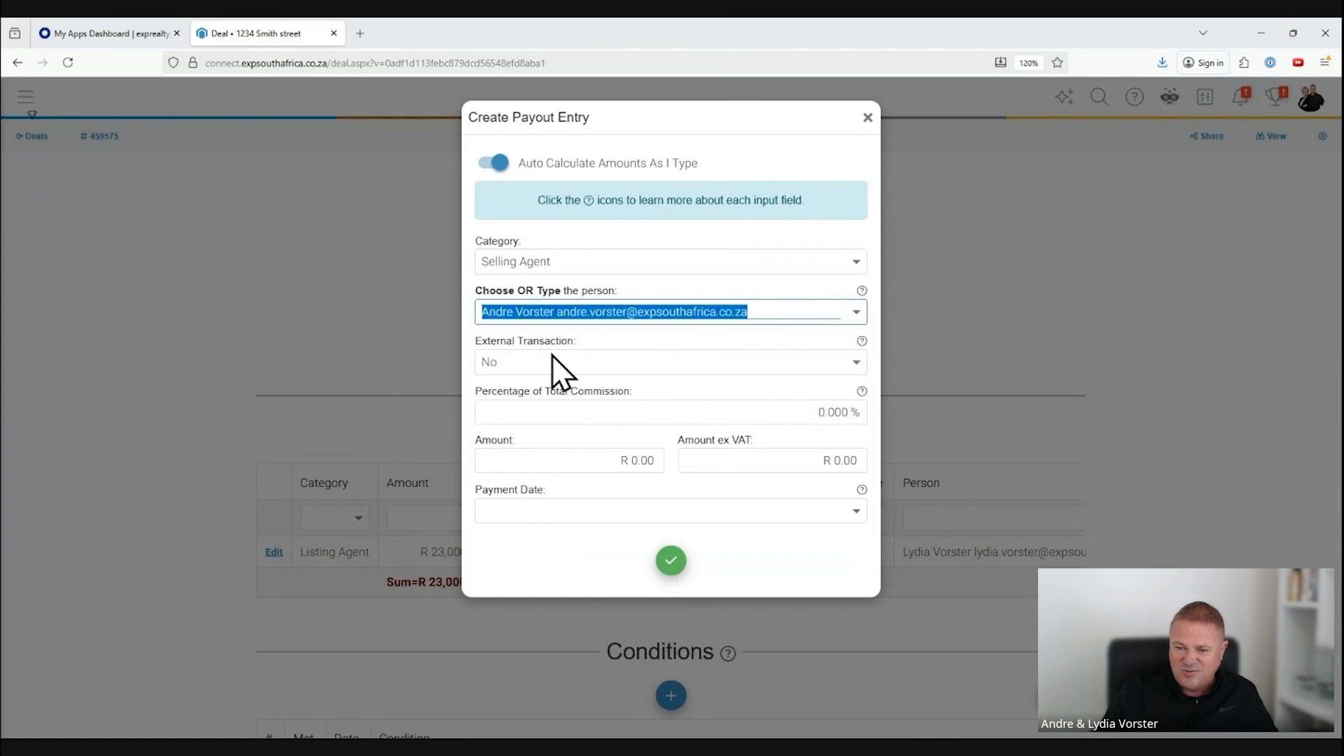
{"action": "left_click", "coordinate": [784, 413]}
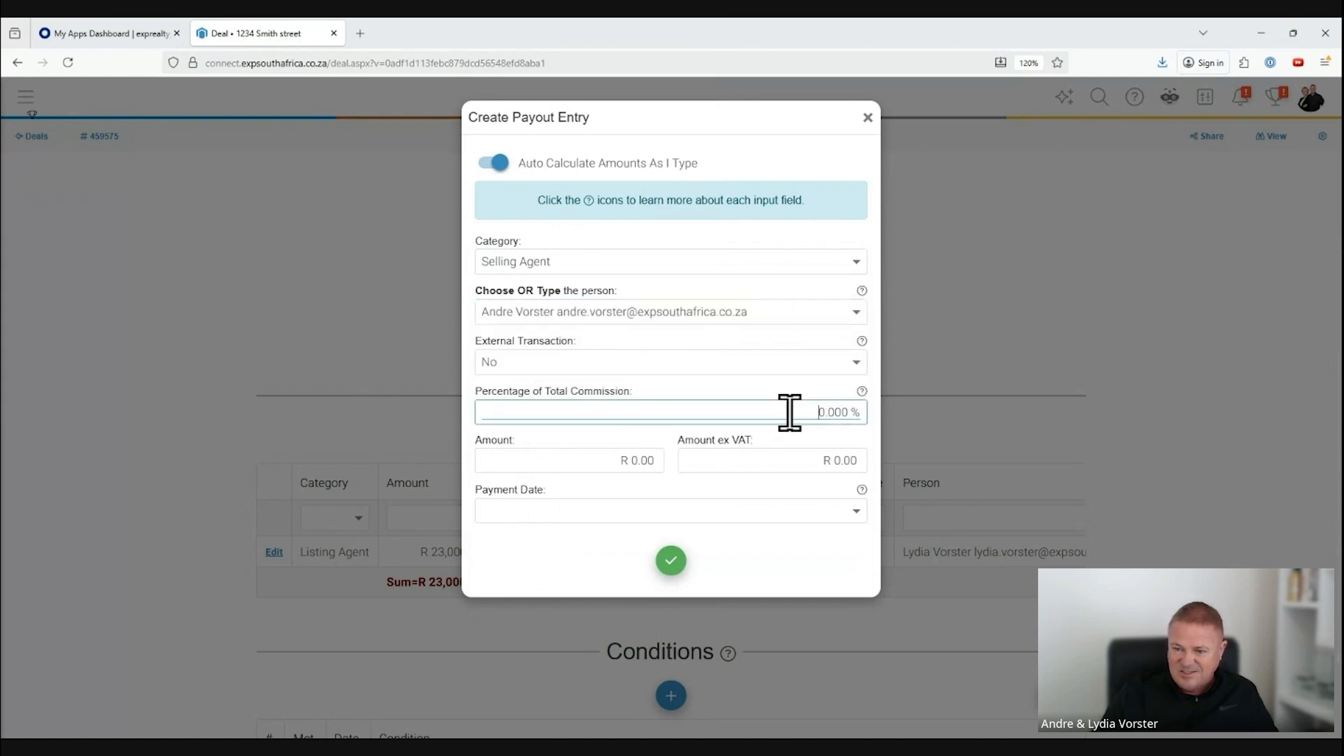
{"action": "type", "text": "4"}
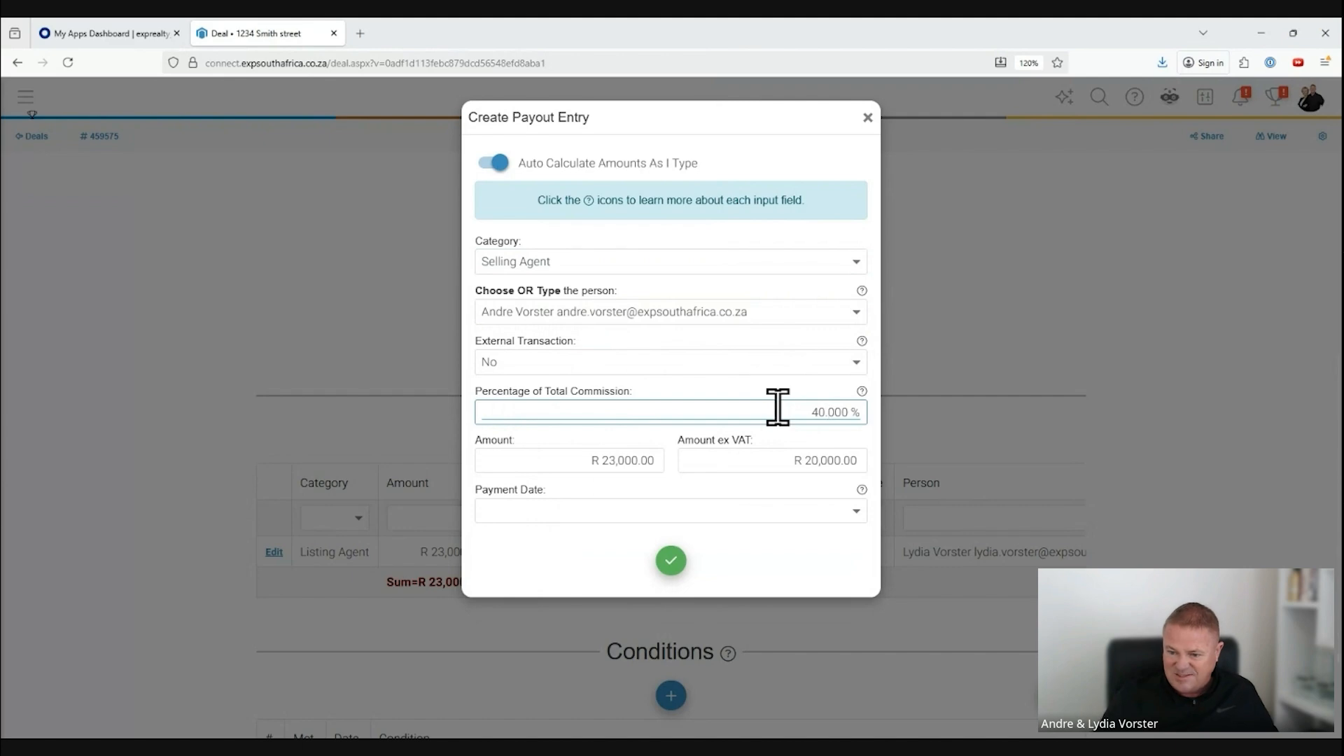
{"action": "left_click", "coordinate": [673, 563]}
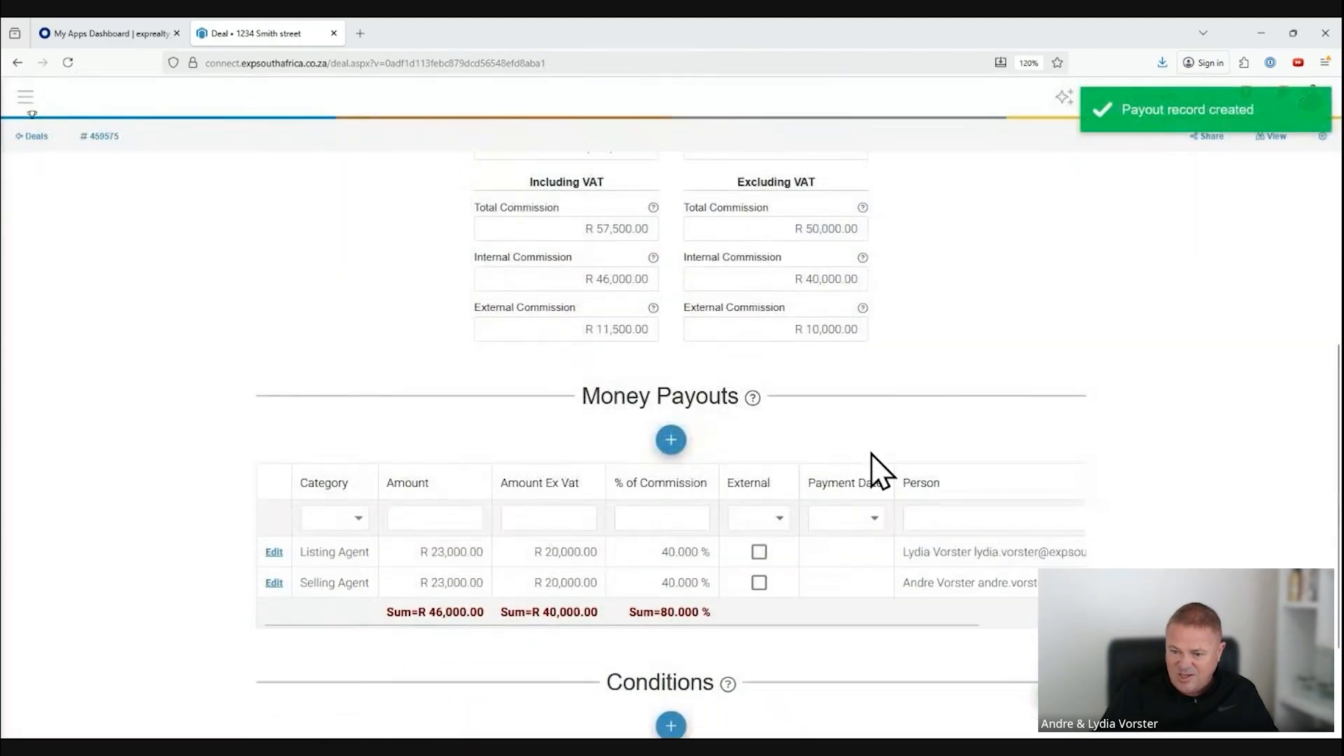
Step: Add an Agent Referral payout with the outside agency and agent's name as the person, at 20% of the total commission
{"action": "scroll", "coordinate": [875, 467], "scroll_direction": "down", "scroll_amount": 3}
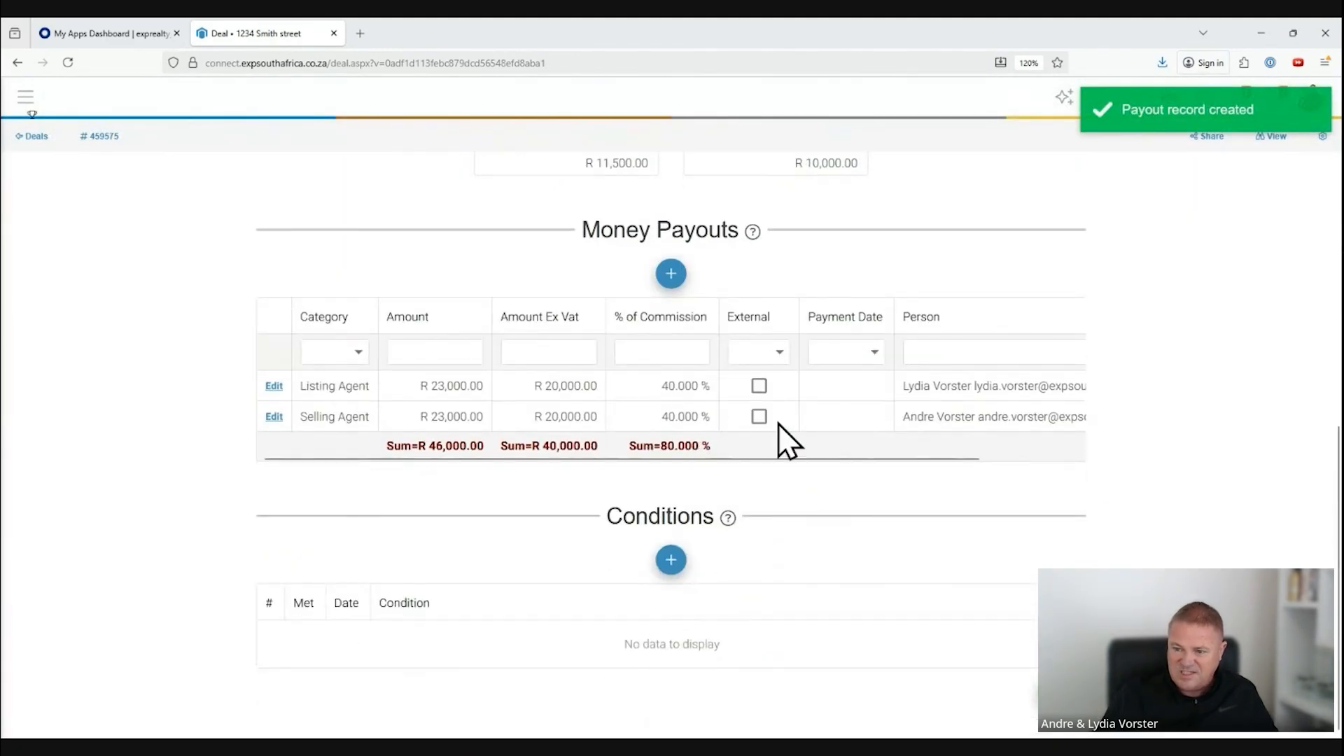
{"action": "scroll", "coordinate": [1217, 414], "scroll_direction": "up", "scroll_amount": 6}
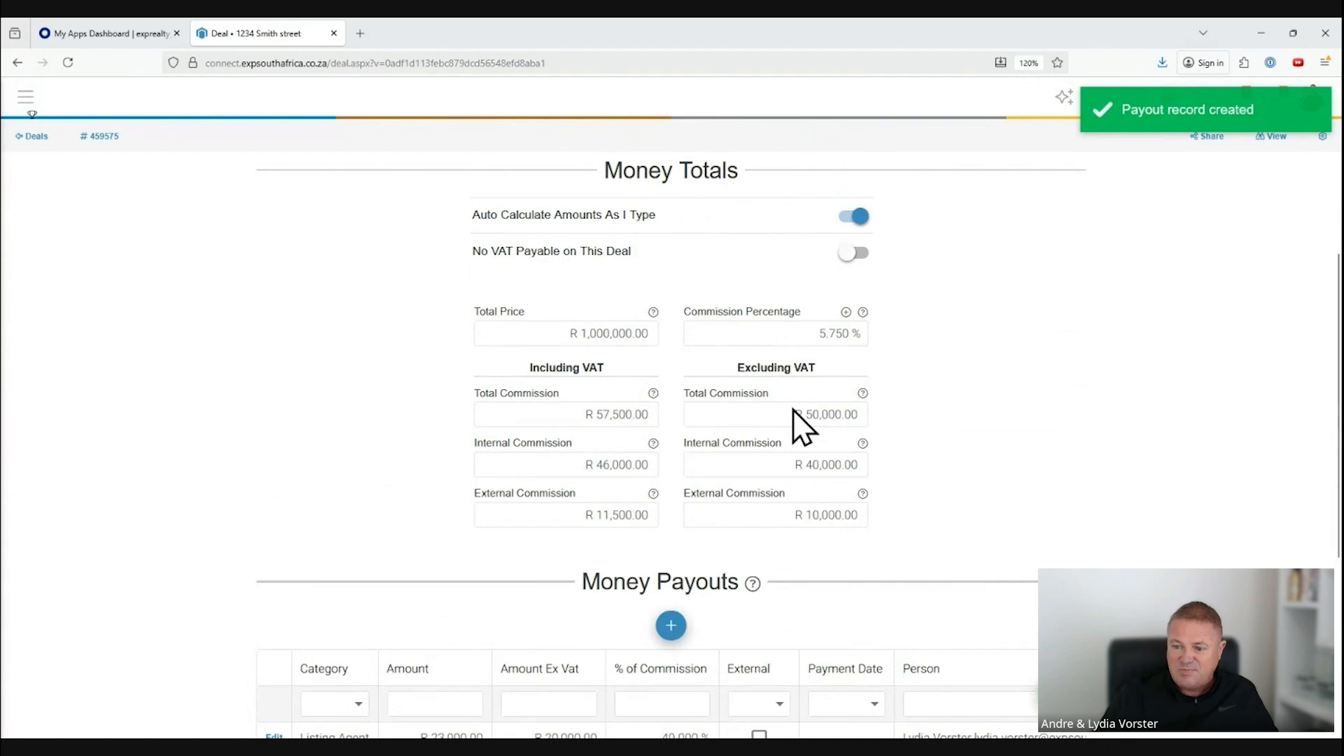
{"action": "scroll", "coordinate": [1089, 420], "scroll_direction": "down", "scroll_amount": 5}
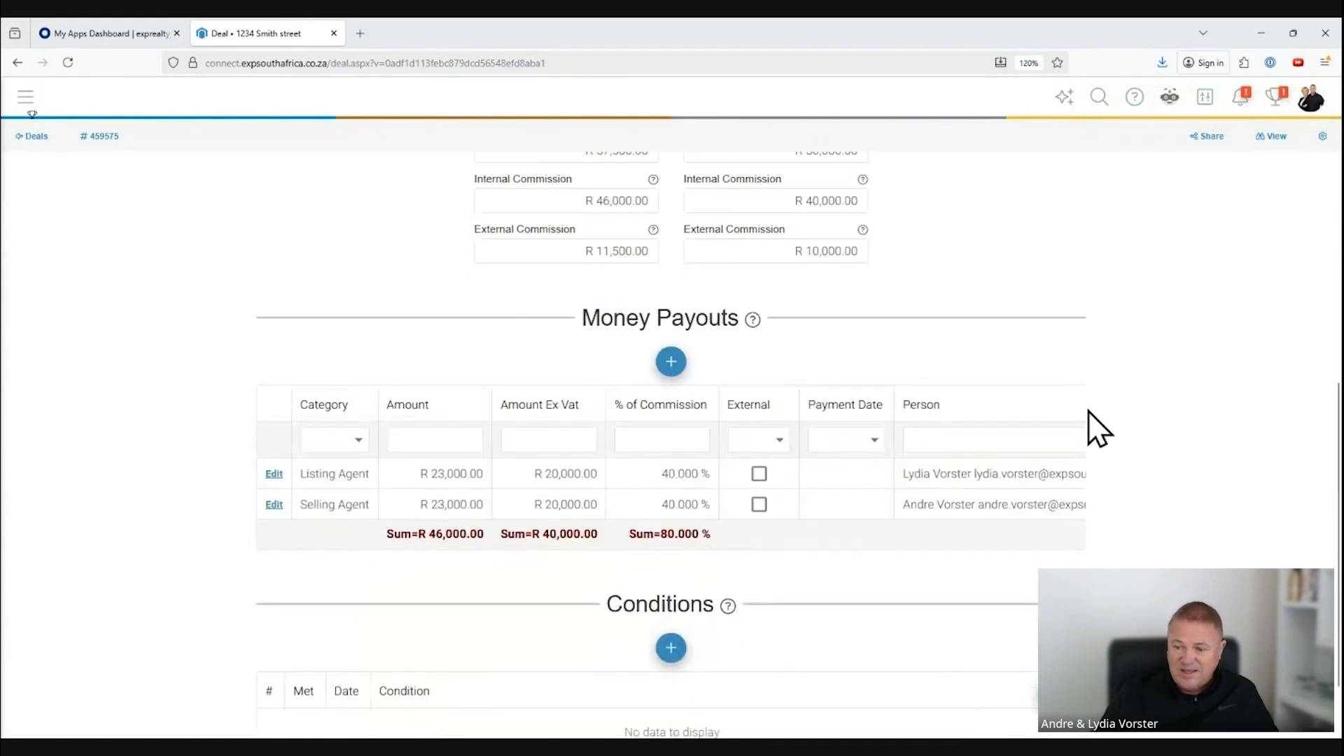
{"action": "left_click", "coordinate": [670, 363]}
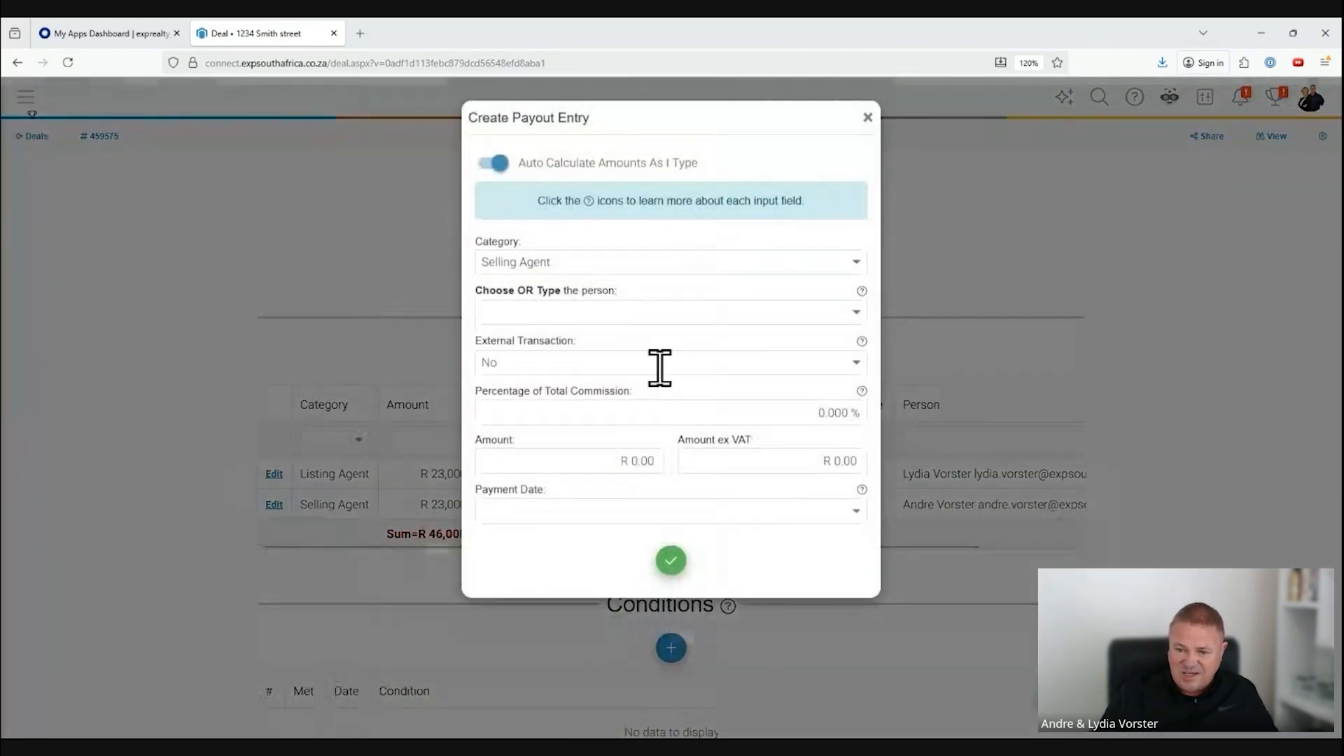
{"action": "left_click", "coordinate": [858, 268]}
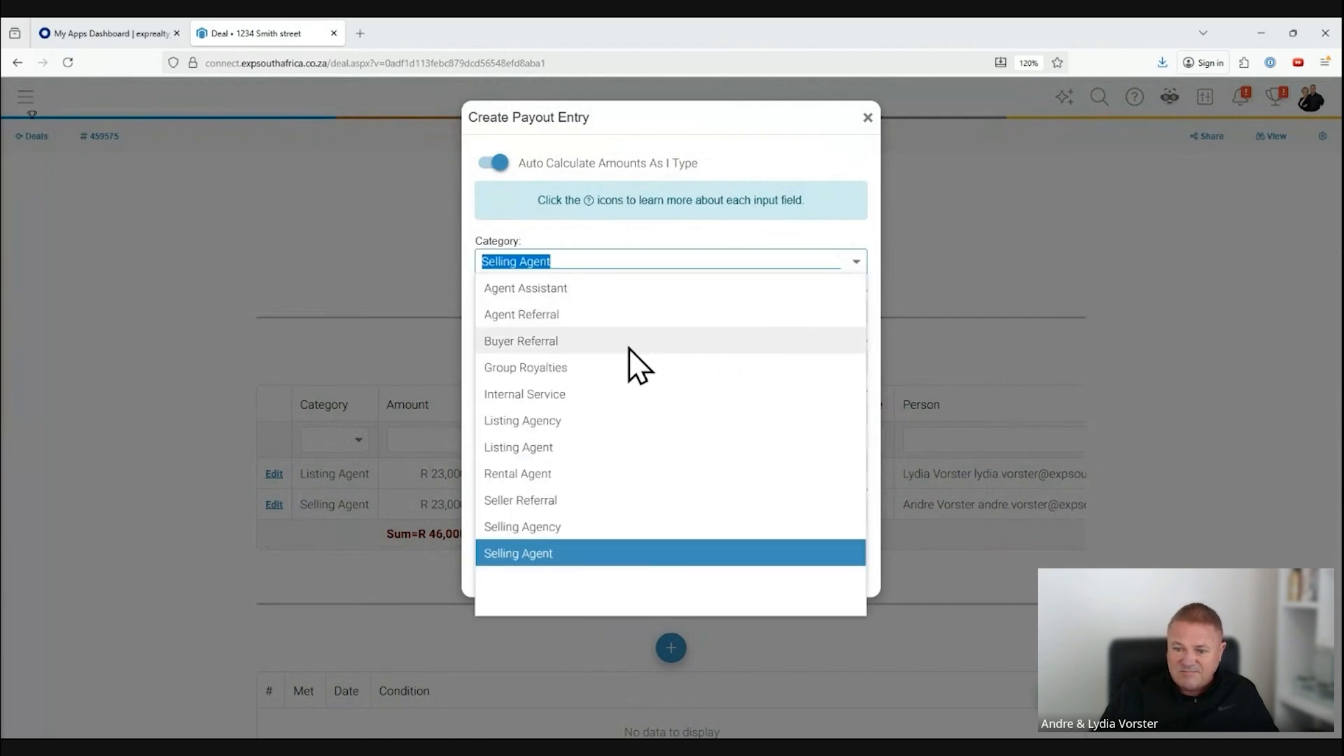
{"action": "left_click", "coordinate": [575, 320]}
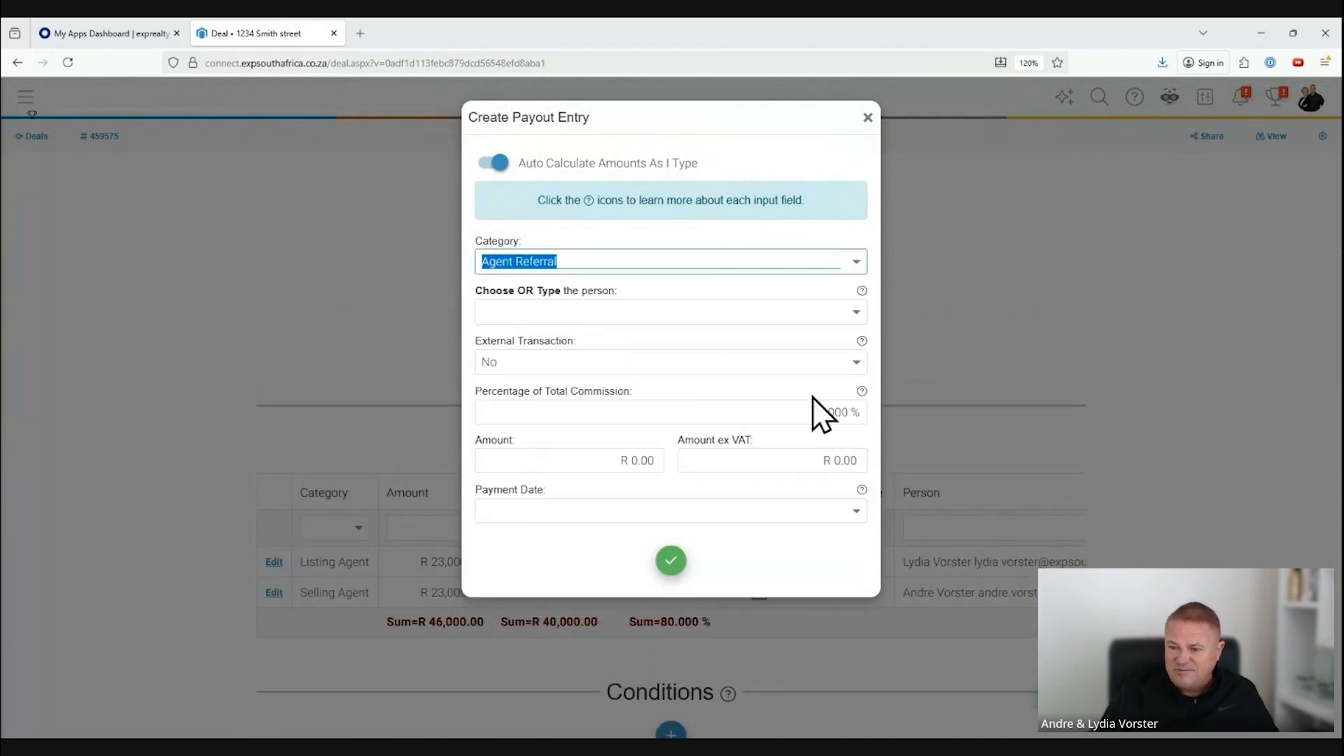
{"action": "left_click", "coordinate": [857, 313]}
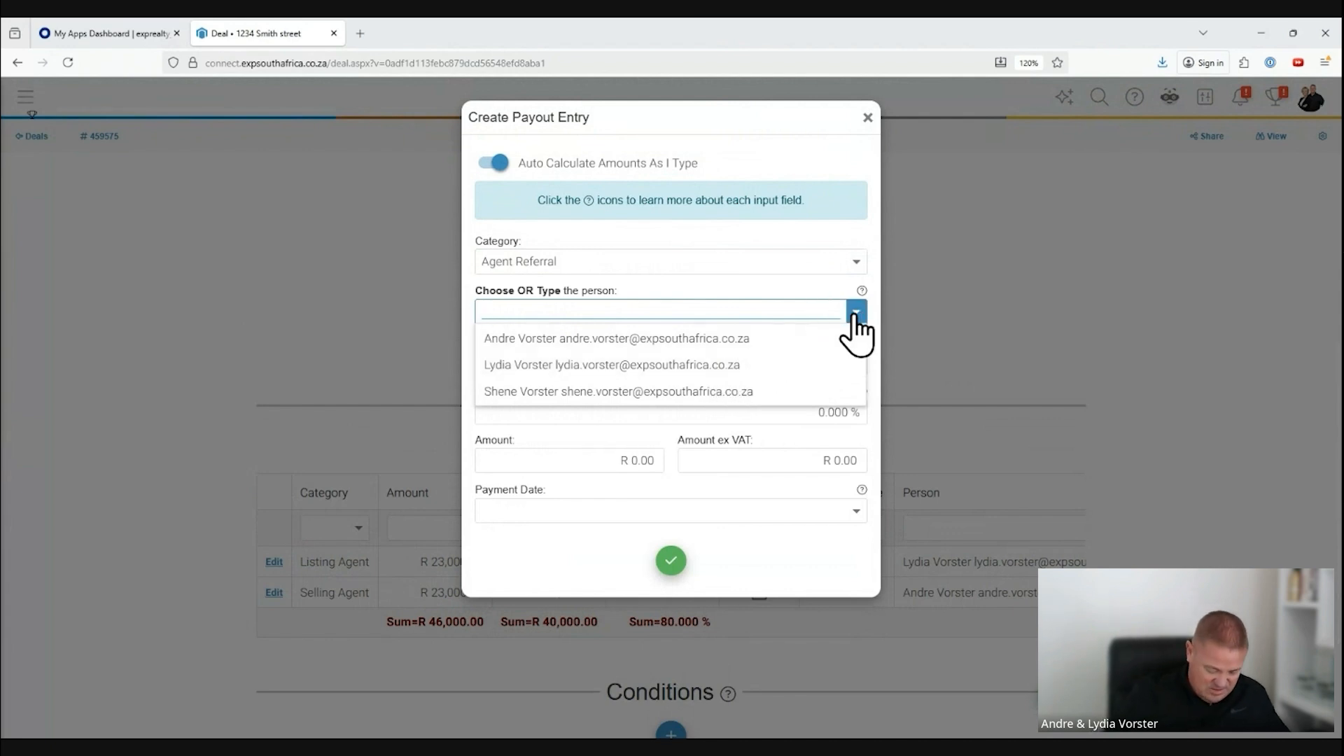
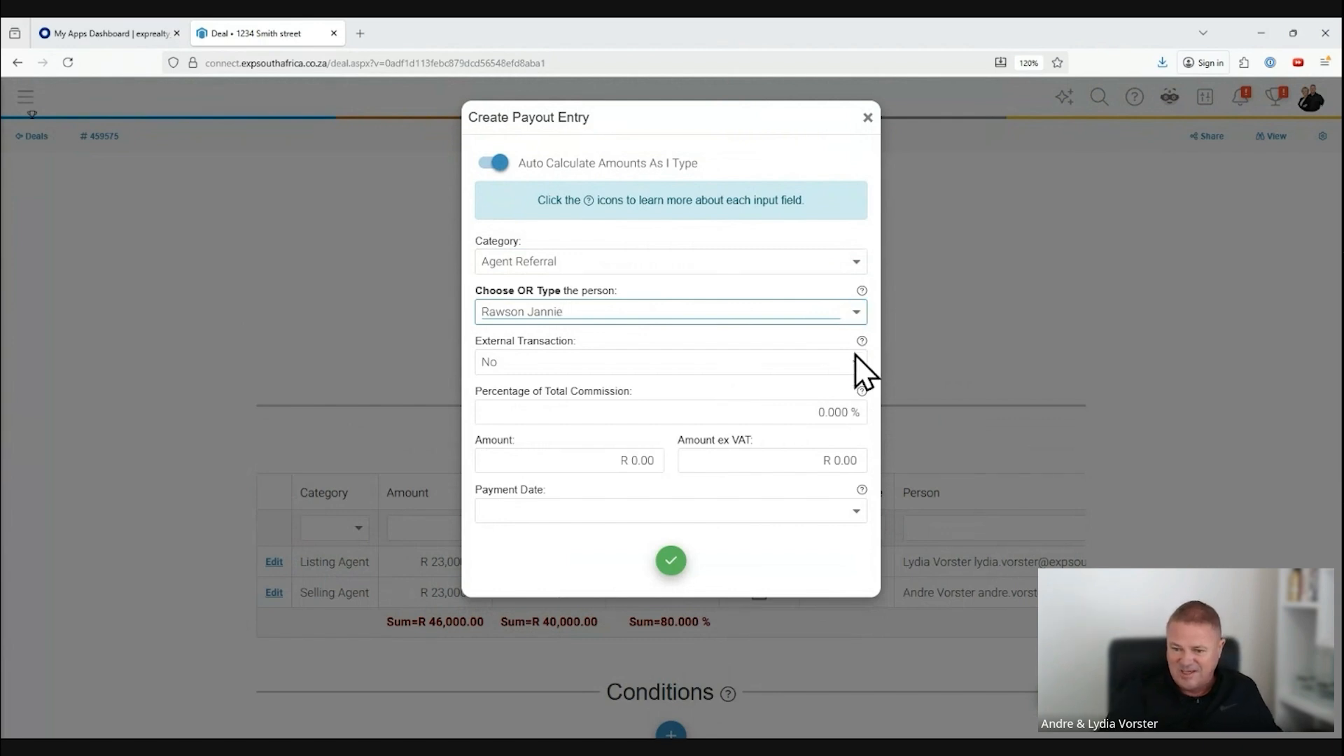
{"action": "left_click", "coordinate": [823, 413]}
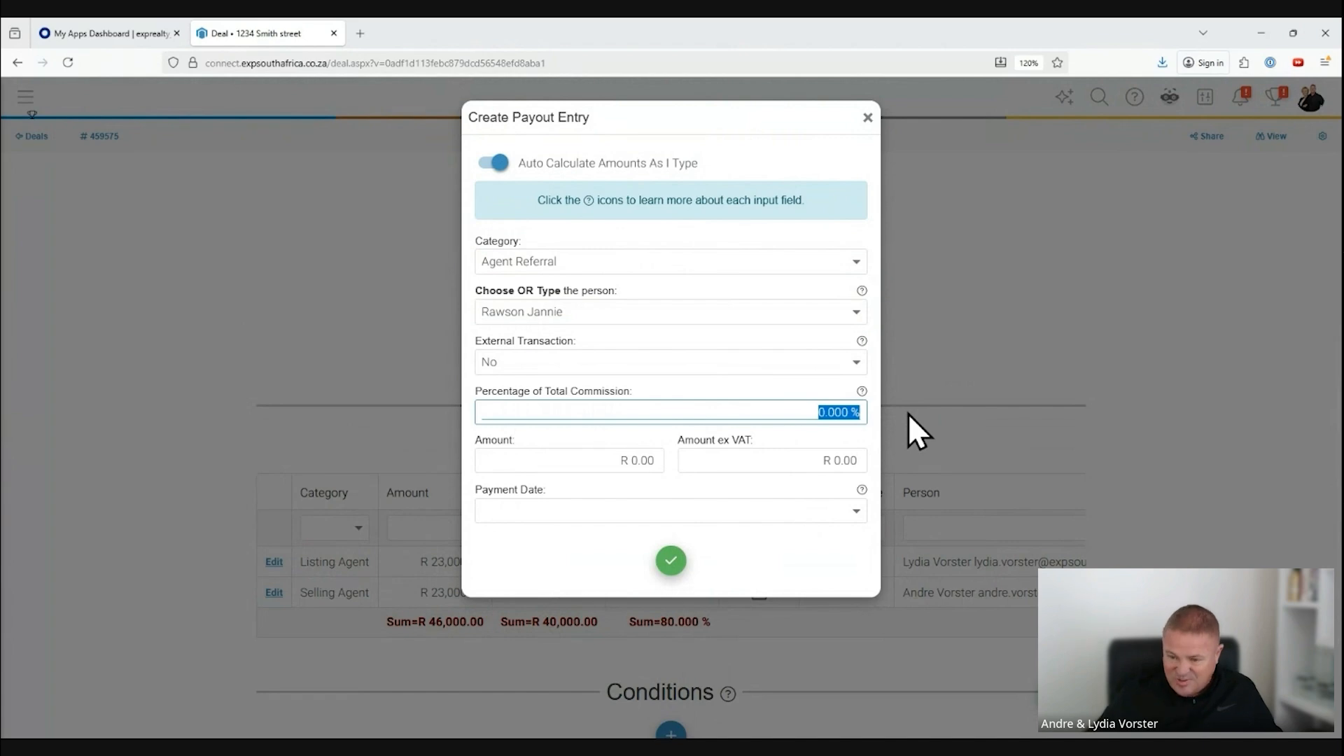
{"action": "type", "text": "20"}
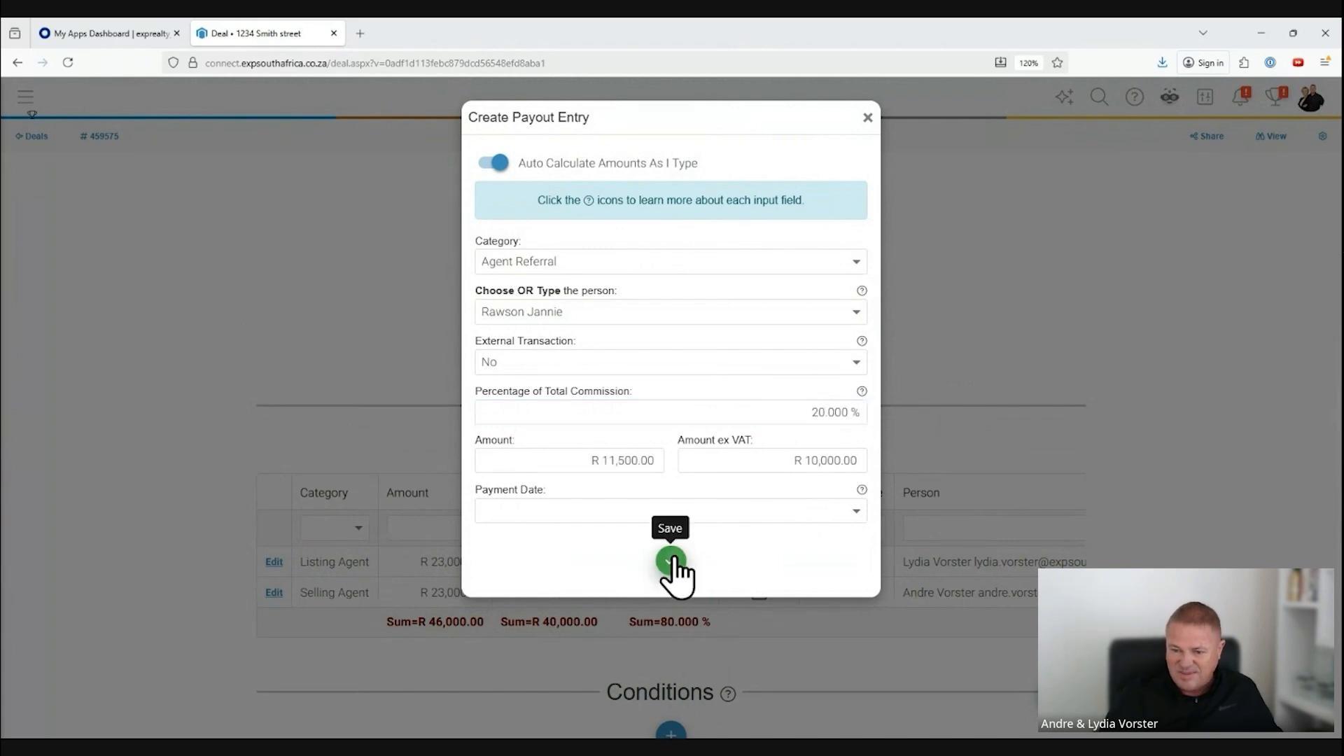
{"action": "left_click", "coordinate": [668, 560]}
Step: Compare the money payout sums with the total commission including and excluding VAT in the money totals
{"action": "scroll", "coordinate": [1075, 462], "scroll_direction": "down", "scroll_amount": 2}
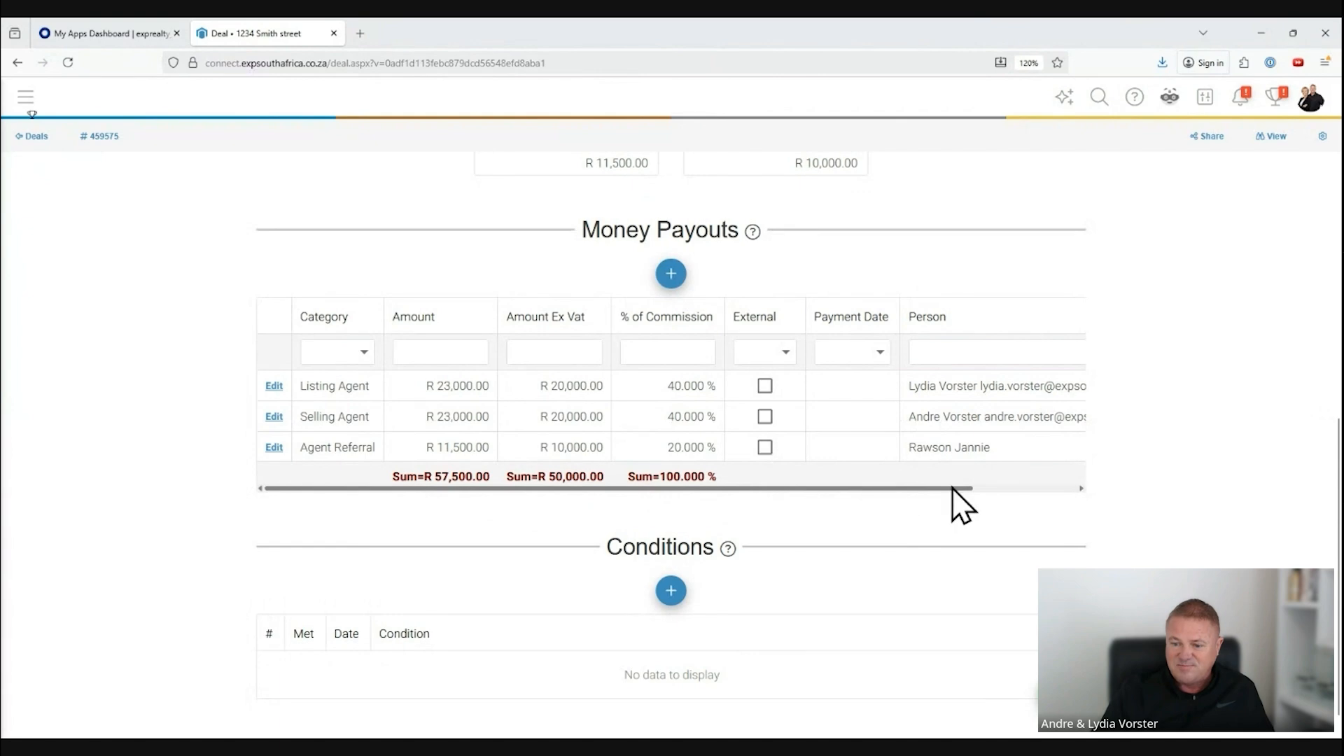
{"action": "scroll", "coordinate": [952, 490], "scroll_direction": "up", "scroll_amount": 3}
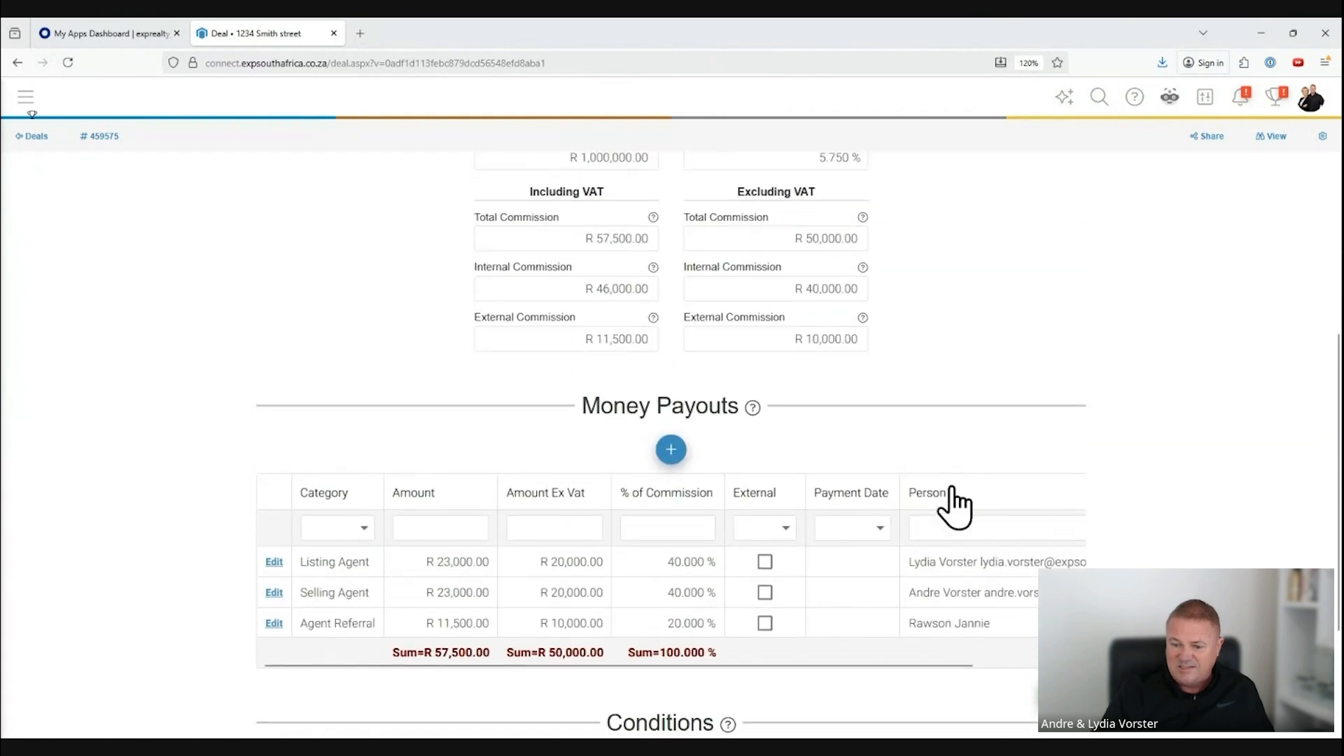
{"action": "scroll", "coordinate": [953, 500], "scroll_direction": "up", "scroll_amount": 1}
{"action": "scroll", "coordinate": [809, 615], "scroll_direction": "down", "scroll_amount": 2}
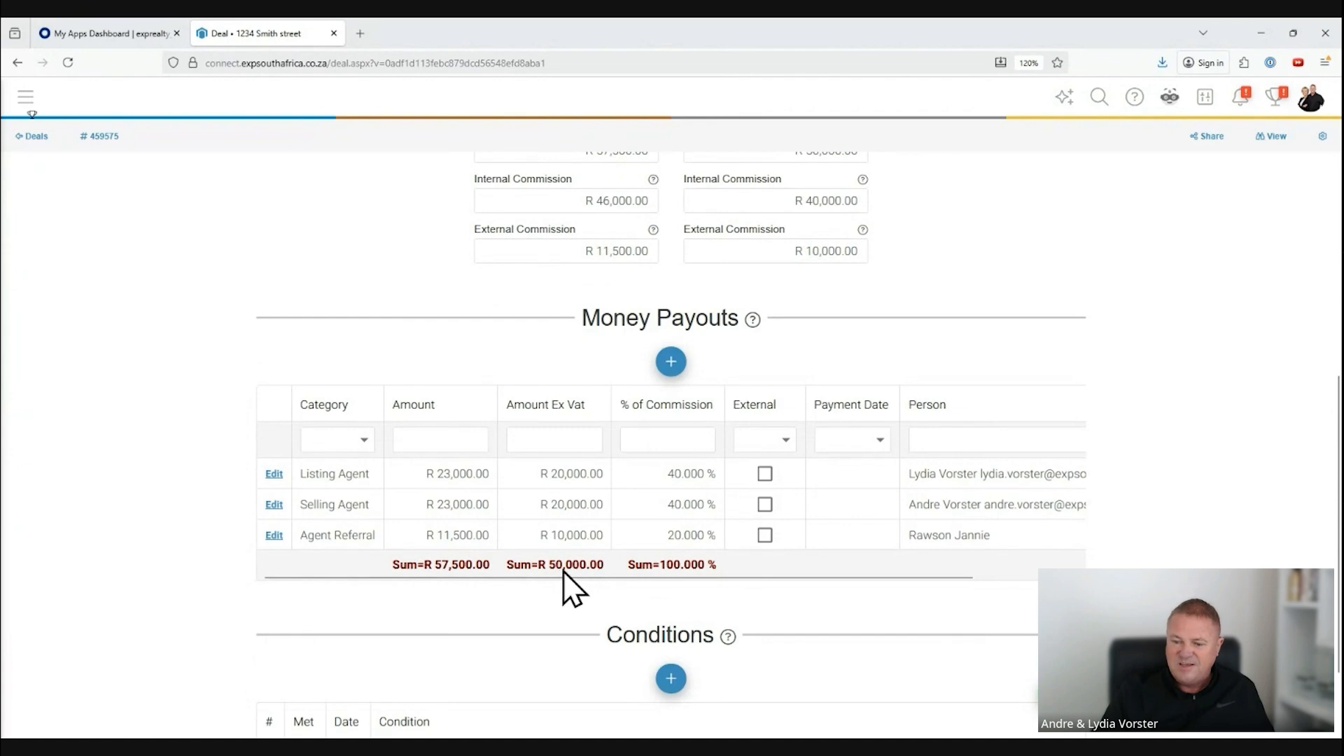
{"action": "scroll", "coordinate": [909, 476], "scroll_direction": "up", "scroll_amount": 4}
{"action": "left_click_drag", "start_coordinate": [786, 413], "coordinate": [867, 412]}
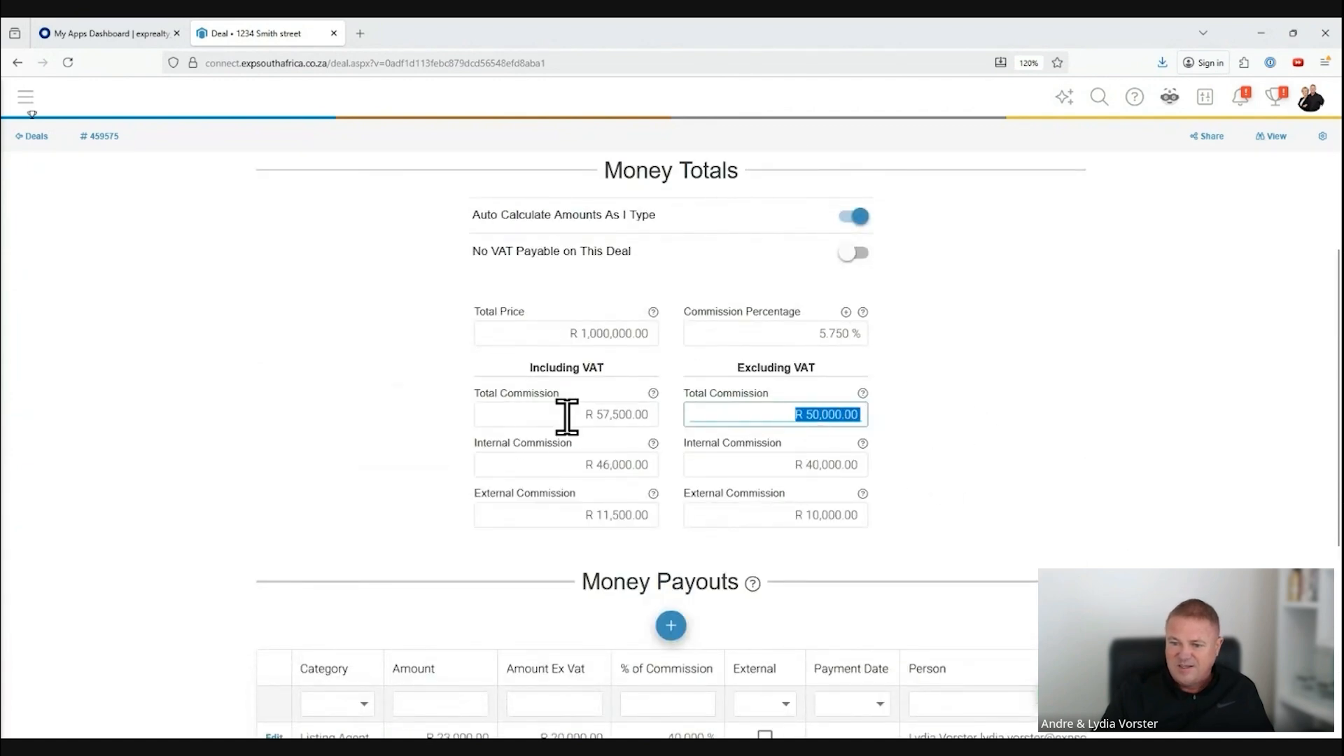
{"action": "left_click_drag", "start_coordinate": [564, 414], "coordinate": [632, 414]}
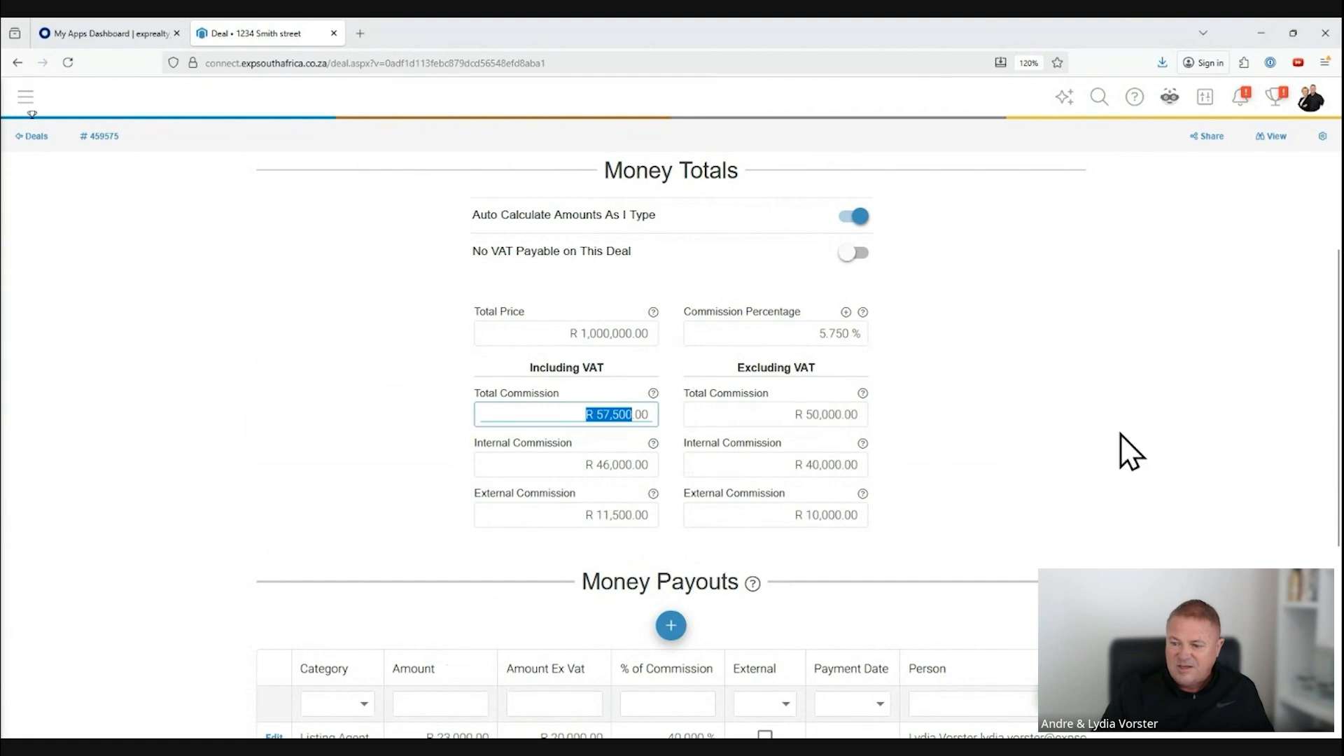
{"action": "left_click", "coordinate": [1190, 510]}
Step: Add a condition "Bond approval" dated 10/29/2025 to the deal and save it
{"action": "scroll", "coordinate": [1189, 509], "scroll_direction": "down", "scroll_amount": 5}
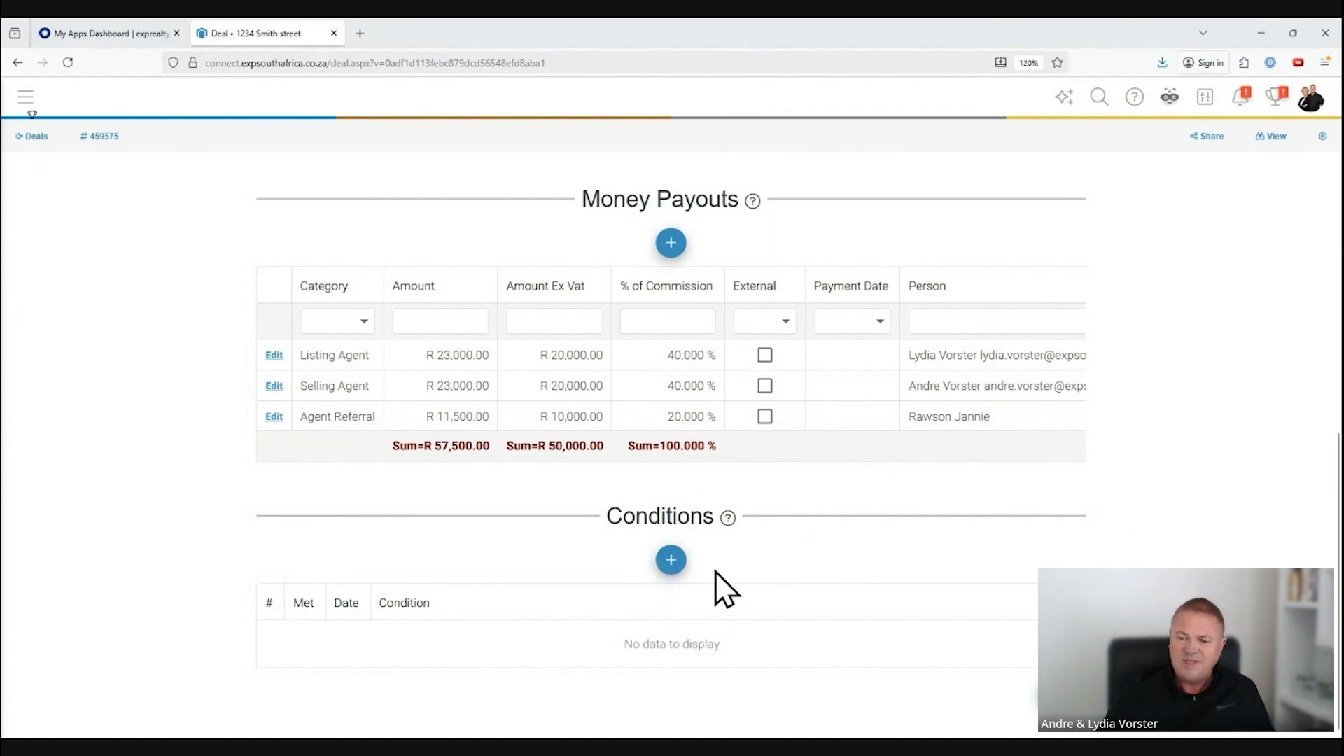
{"action": "left_click", "coordinate": [677, 561]}
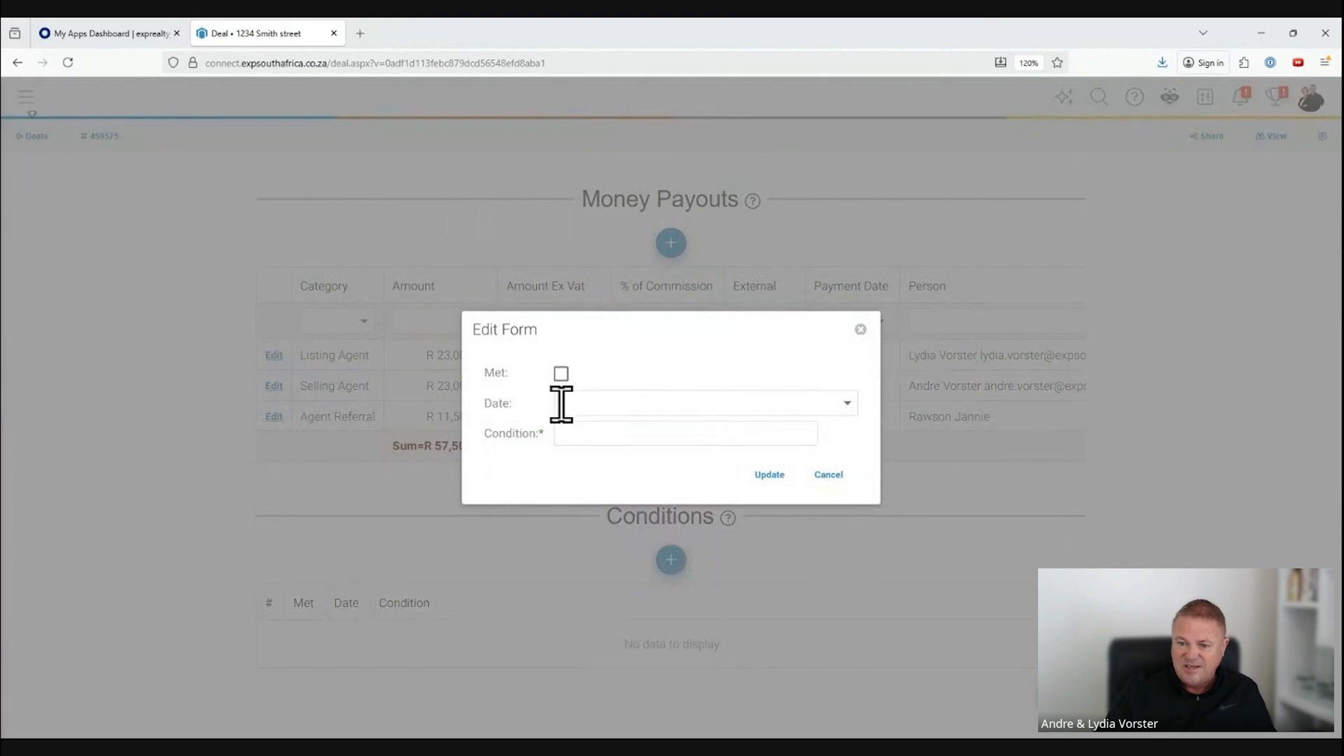
{"action": "left_click", "coordinate": [848, 403]}
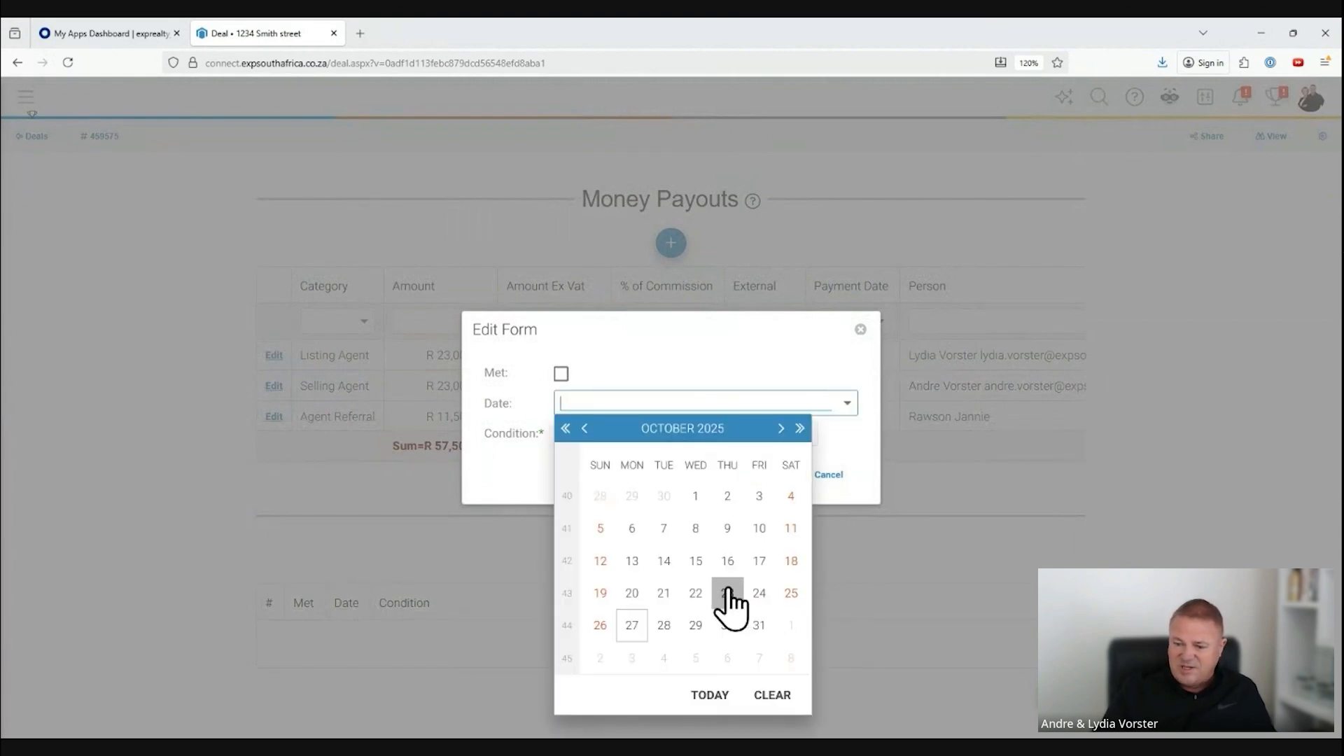
{"action": "left_click", "coordinate": [695, 624]}
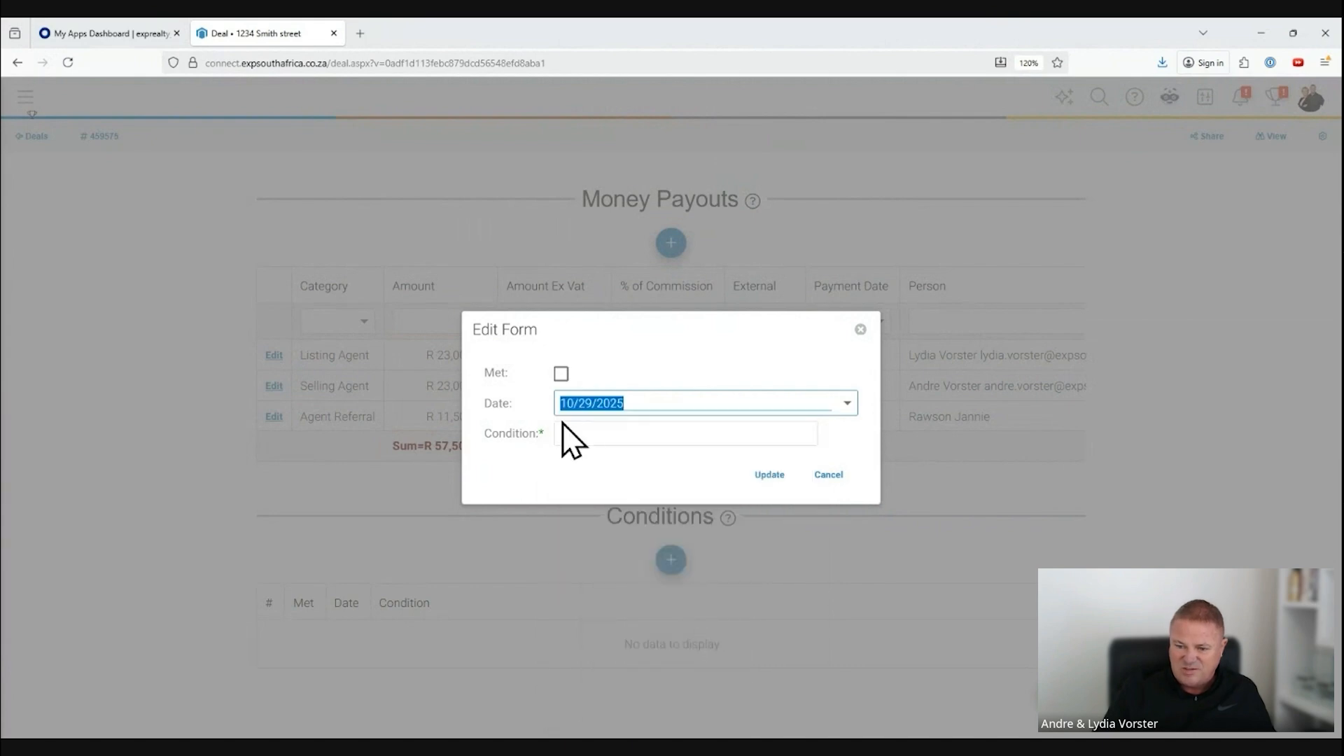
{"action": "left_click", "coordinate": [616, 435]}
{"action": "type", "text": "Bond approval"}
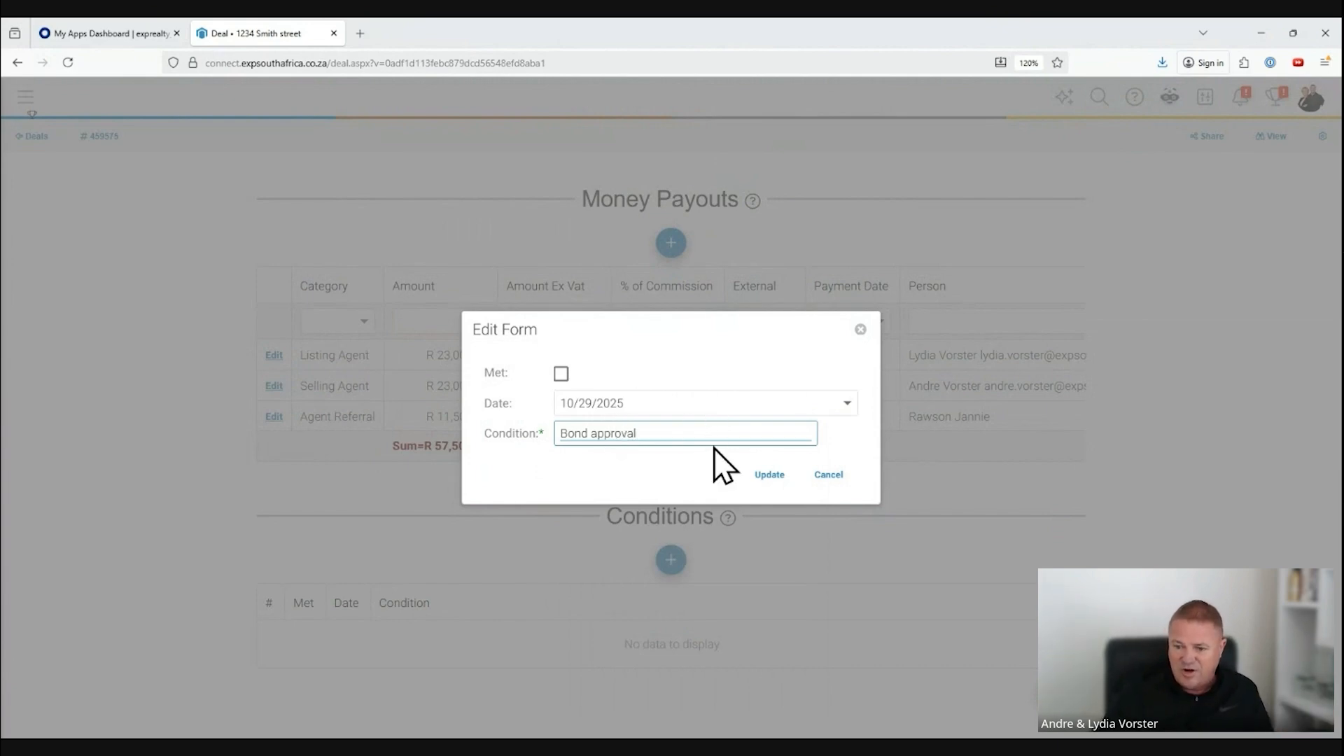
{"action": "left_click", "coordinate": [769, 476]}
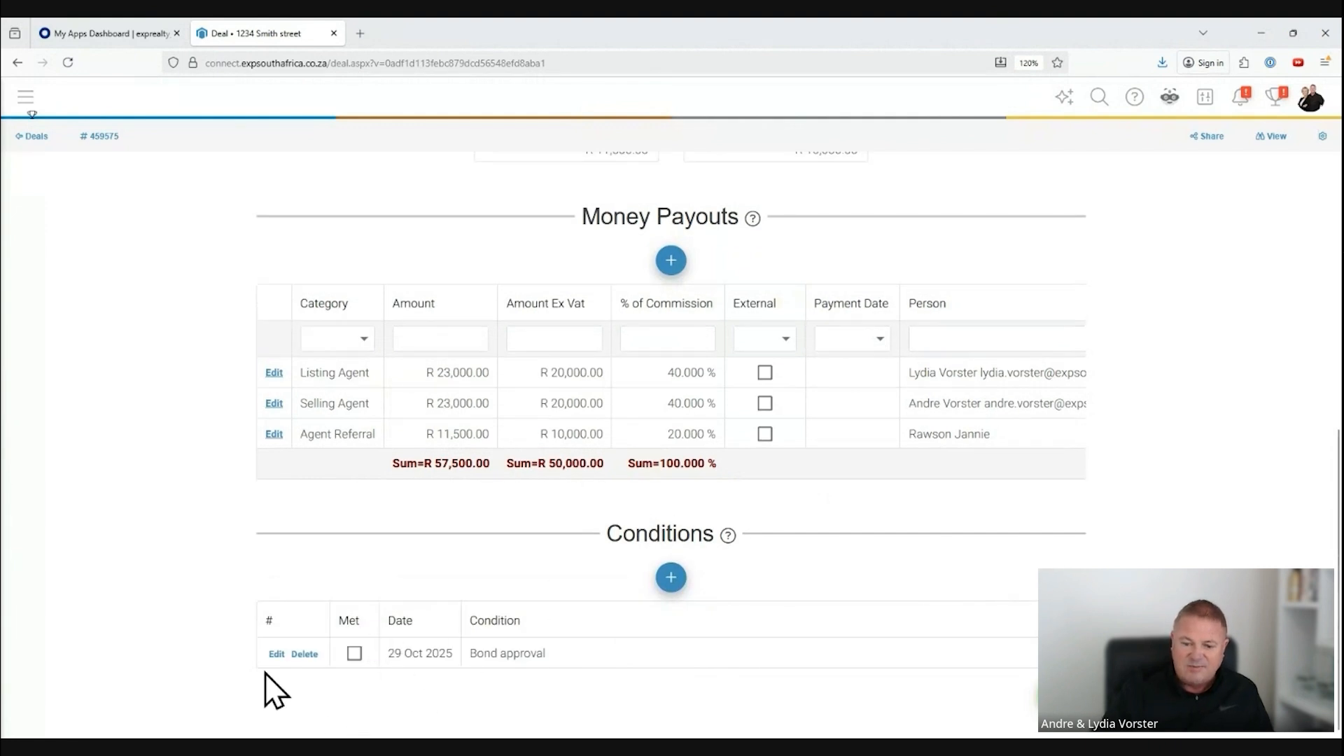
Step: Reopen the Bond approval condition to view its Met option, close it with an update, and look over the deal info
{"action": "left_click", "coordinate": [276, 654]}
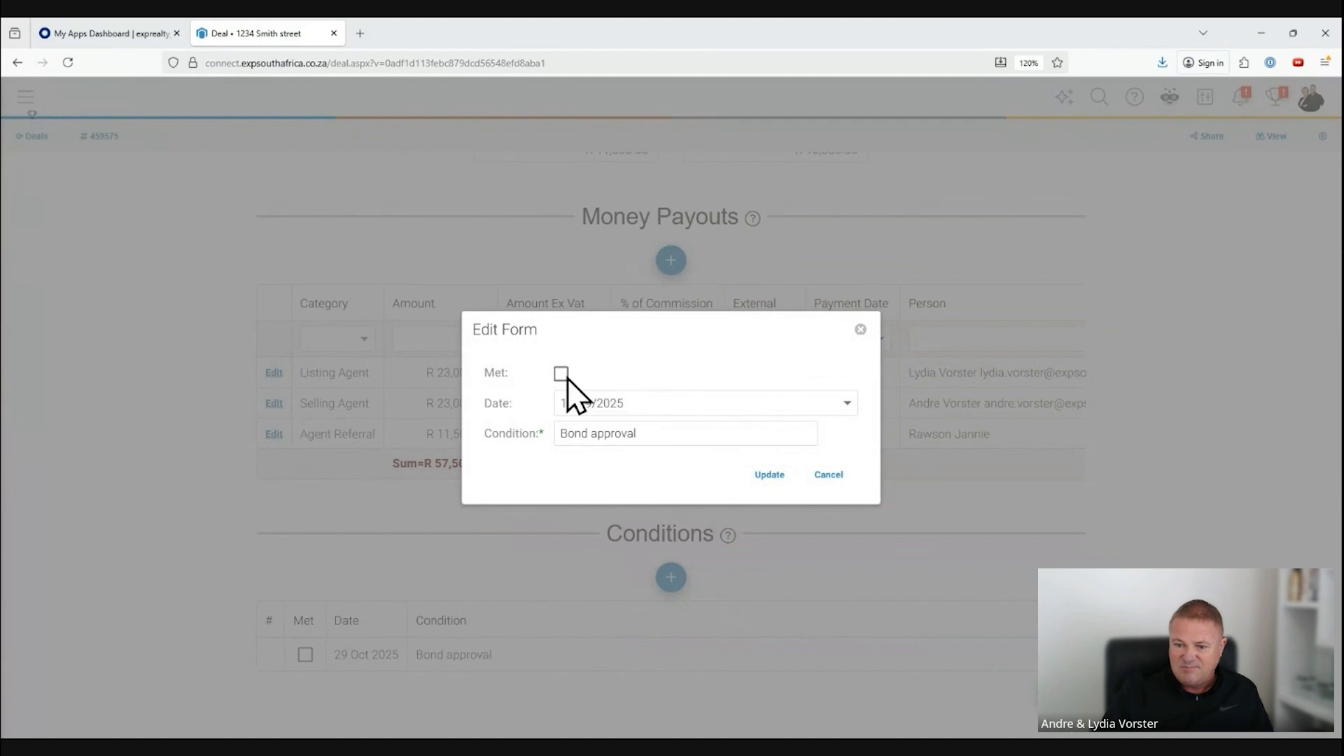
{"action": "left_click", "coordinate": [769, 474]}
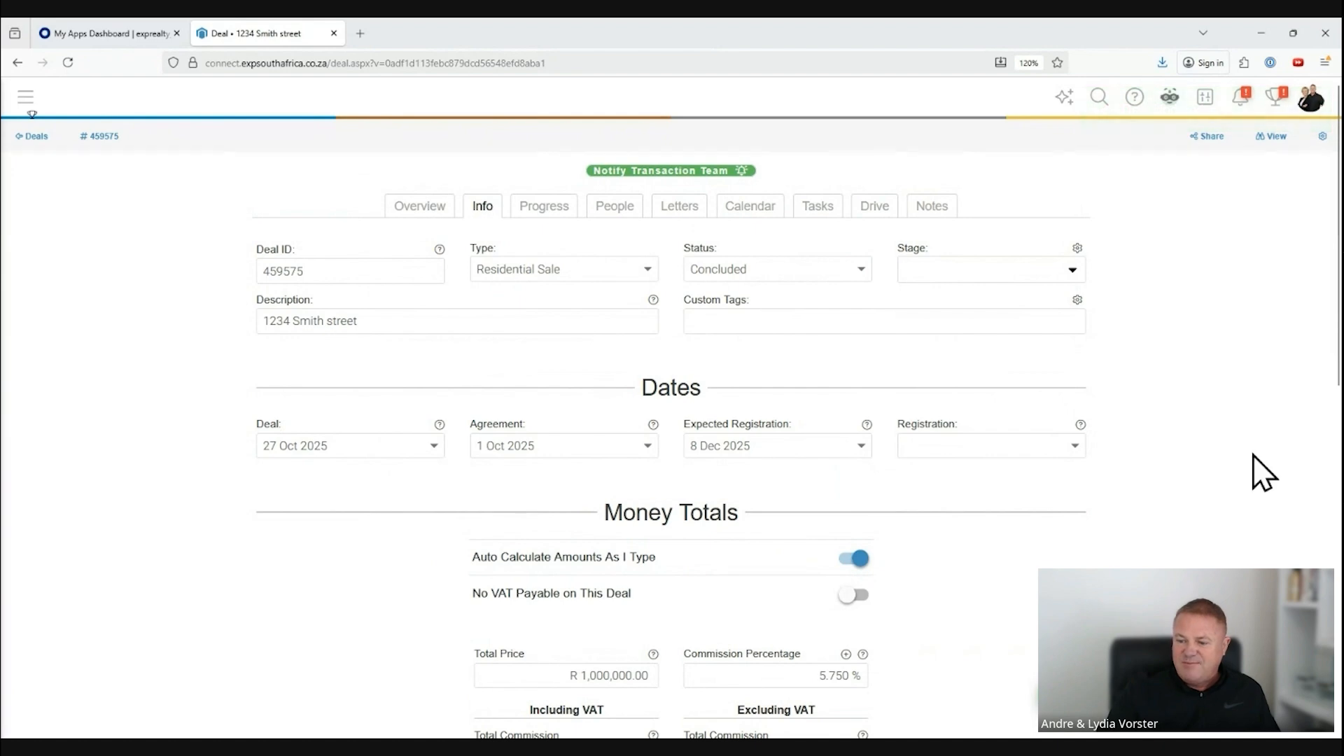
{"action": "scroll", "coordinate": [1253, 456], "scroll_direction": "down", "scroll_amount": 8}
{"action": "scroll", "coordinate": [1250, 458], "scroll_direction": "up", "scroll_amount": 8}
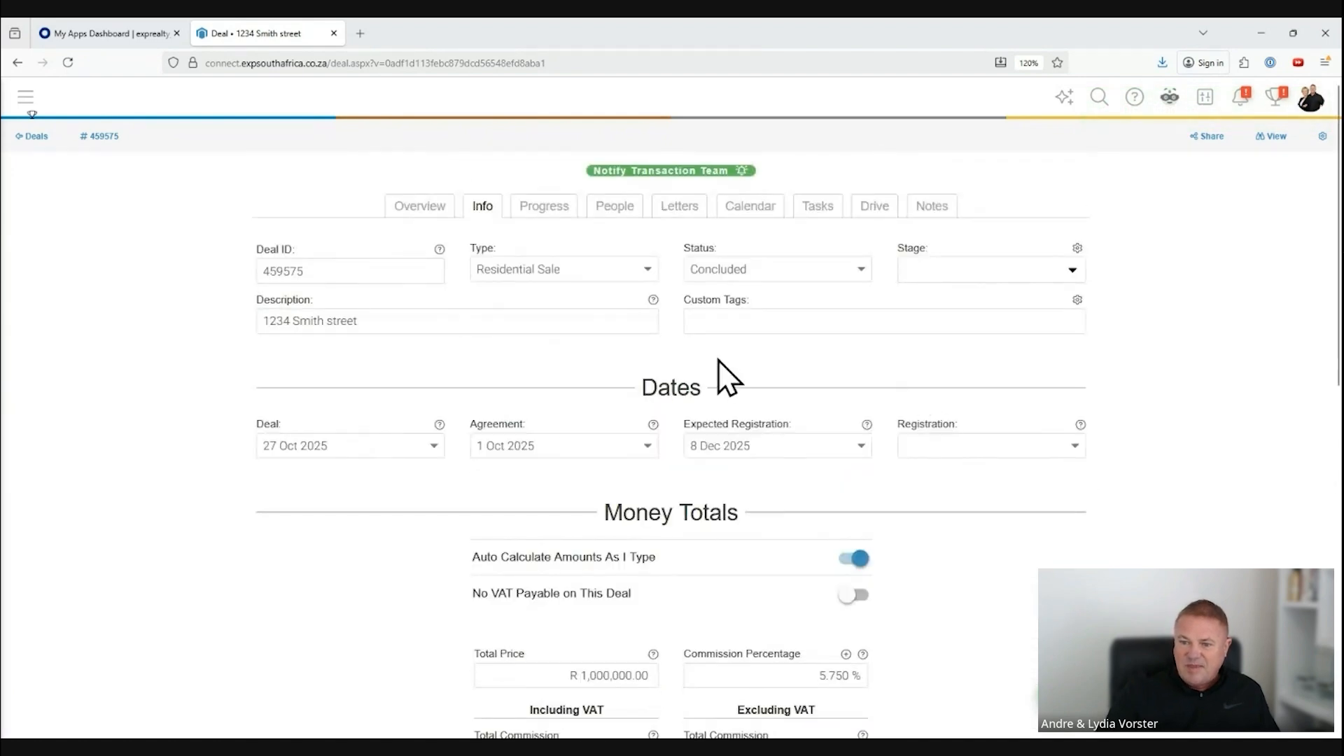
Step: Look through the milestone choices in the deal's progress list, without adding a milestone
{"action": "left_click", "coordinate": [542, 206]}
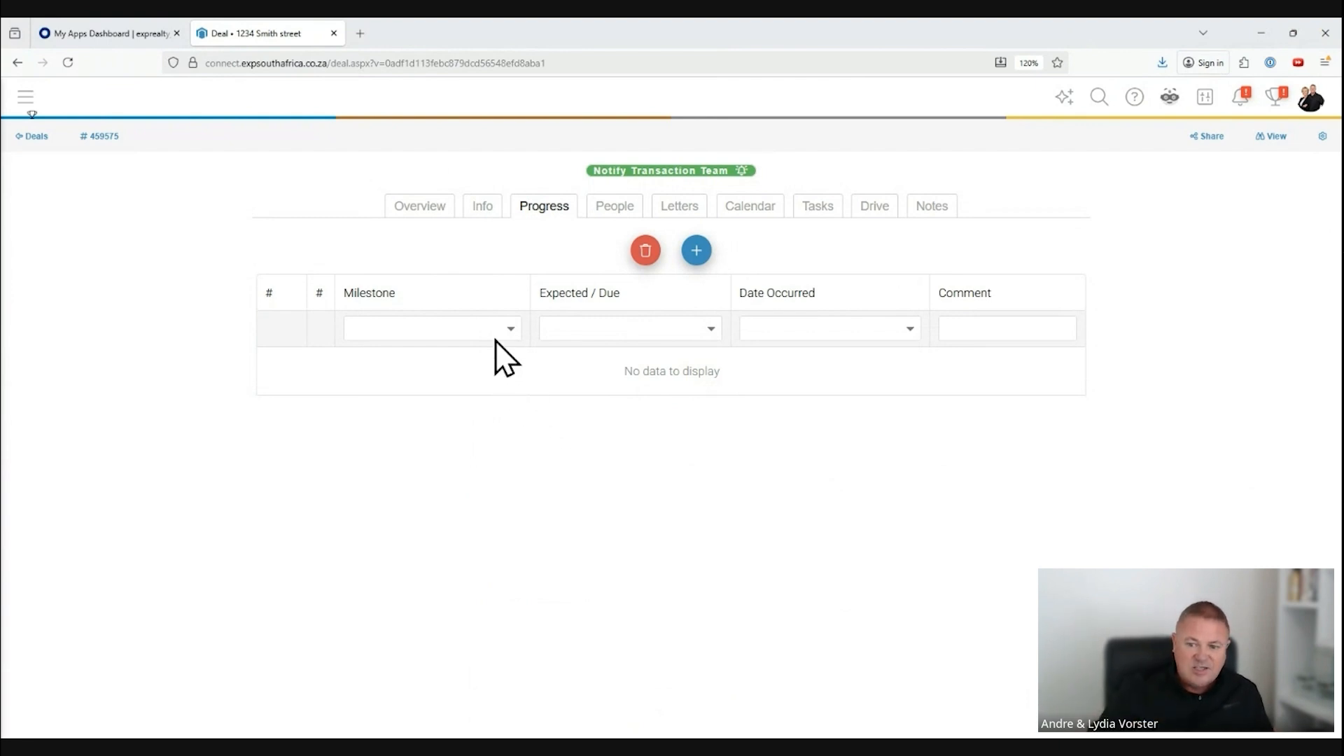
{"action": "left_click", "coordinate": [511, 329]}
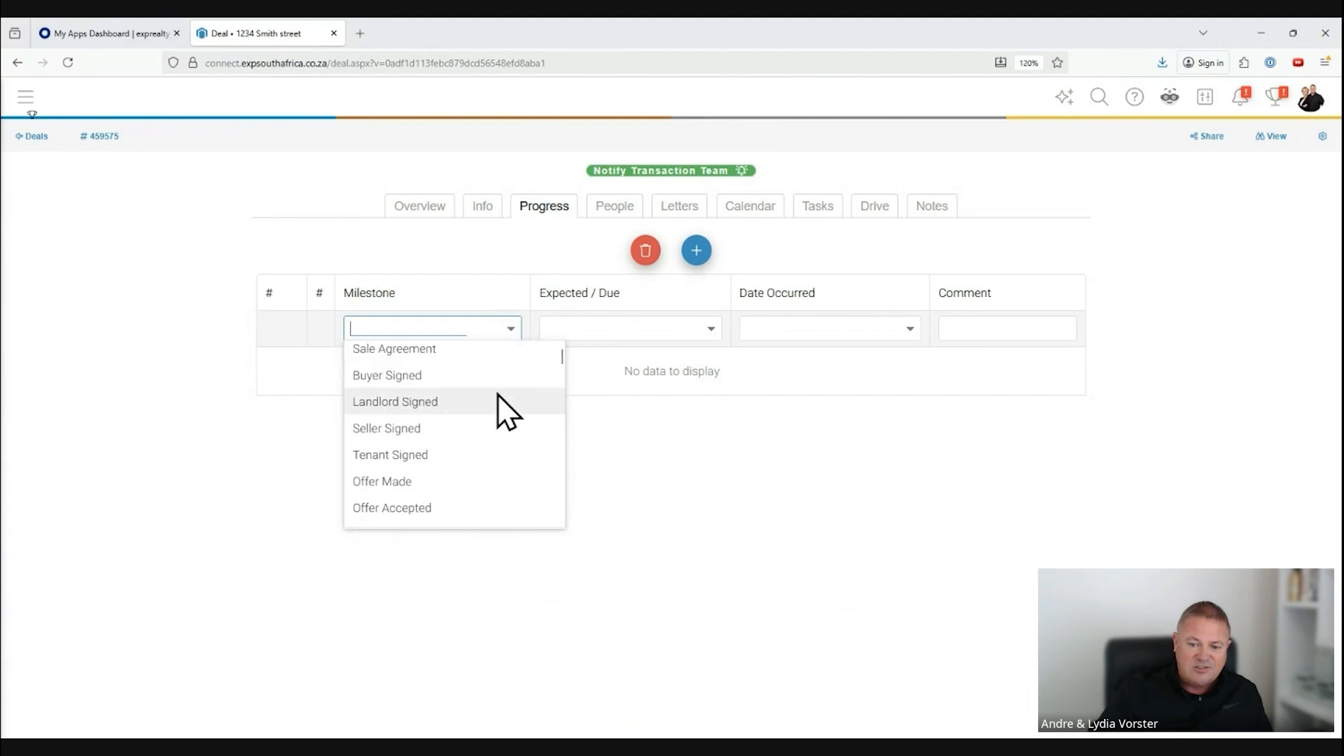
{"action": "scroll", "coordinate": [494, 411], "scroll_direction": "down", "scroll_amount": 5}
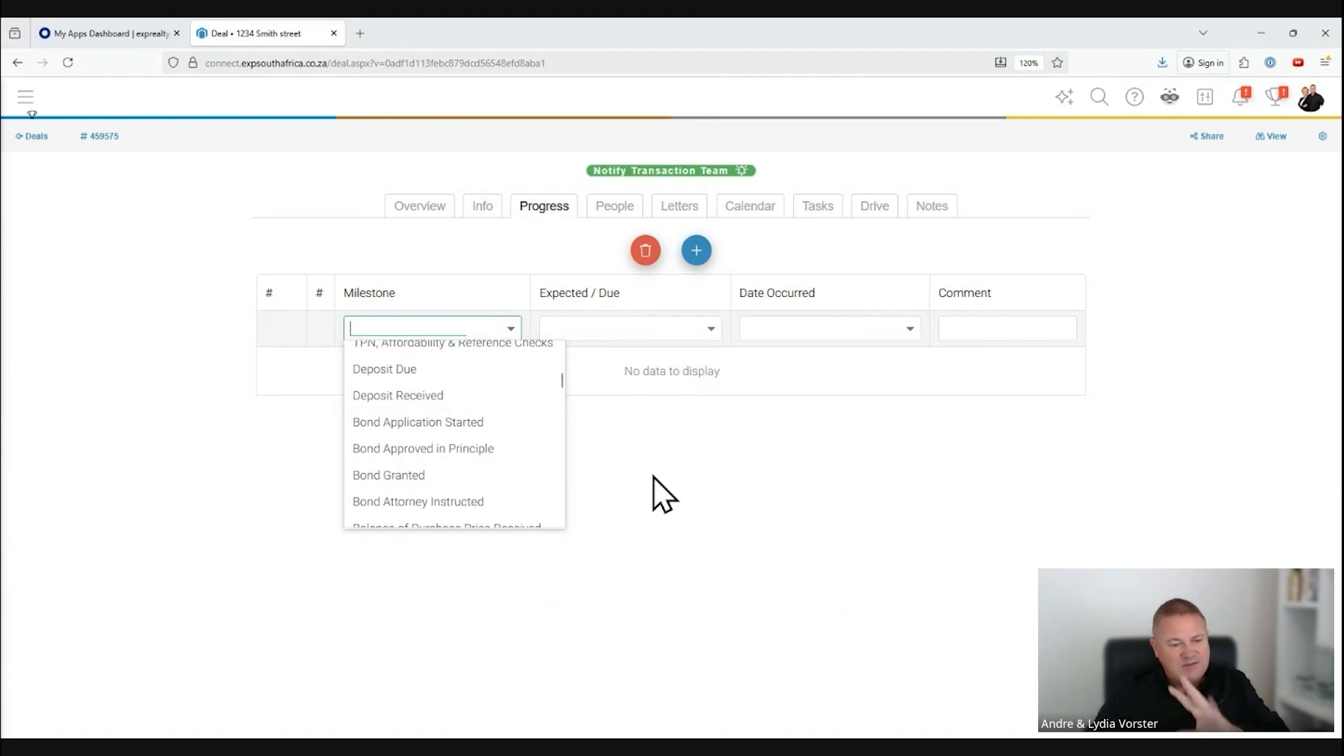
{"action": "left_click", "coordinate": [511, 328]}
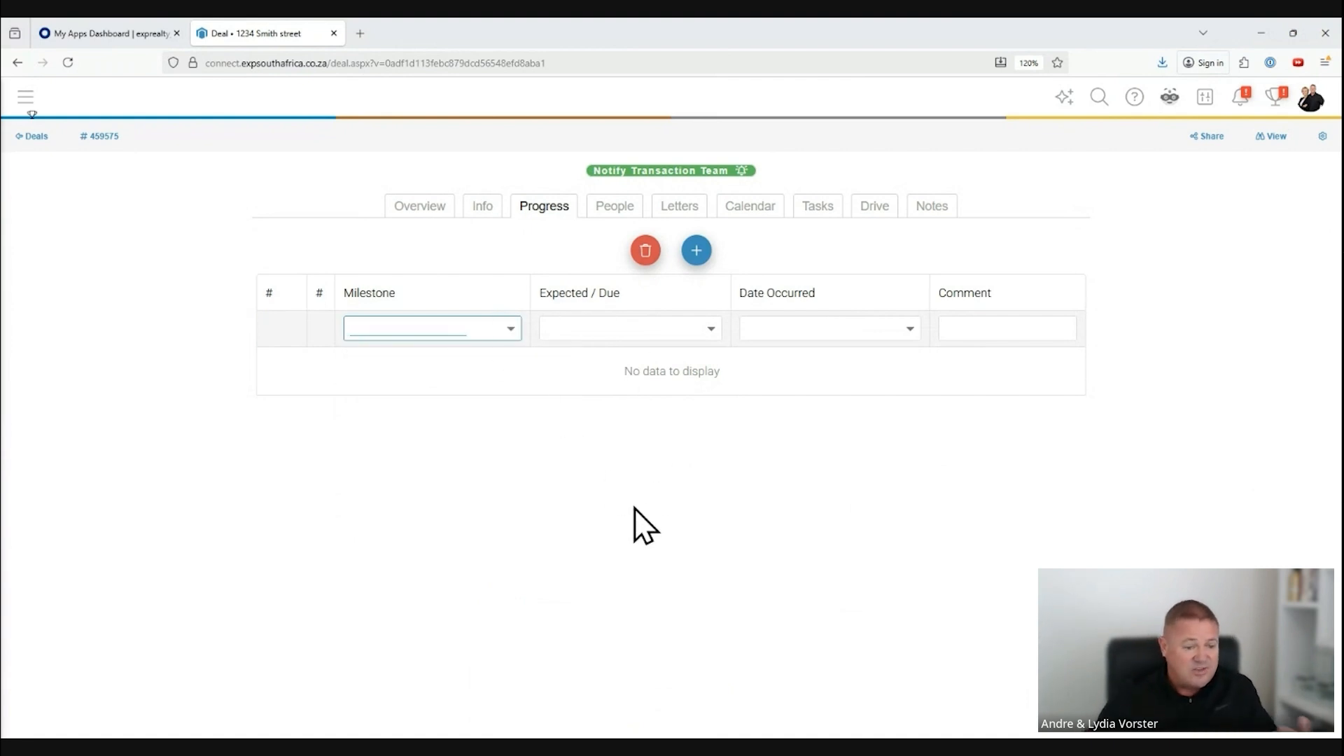
{"action": "left_click", "coordinate": [653, 503]}
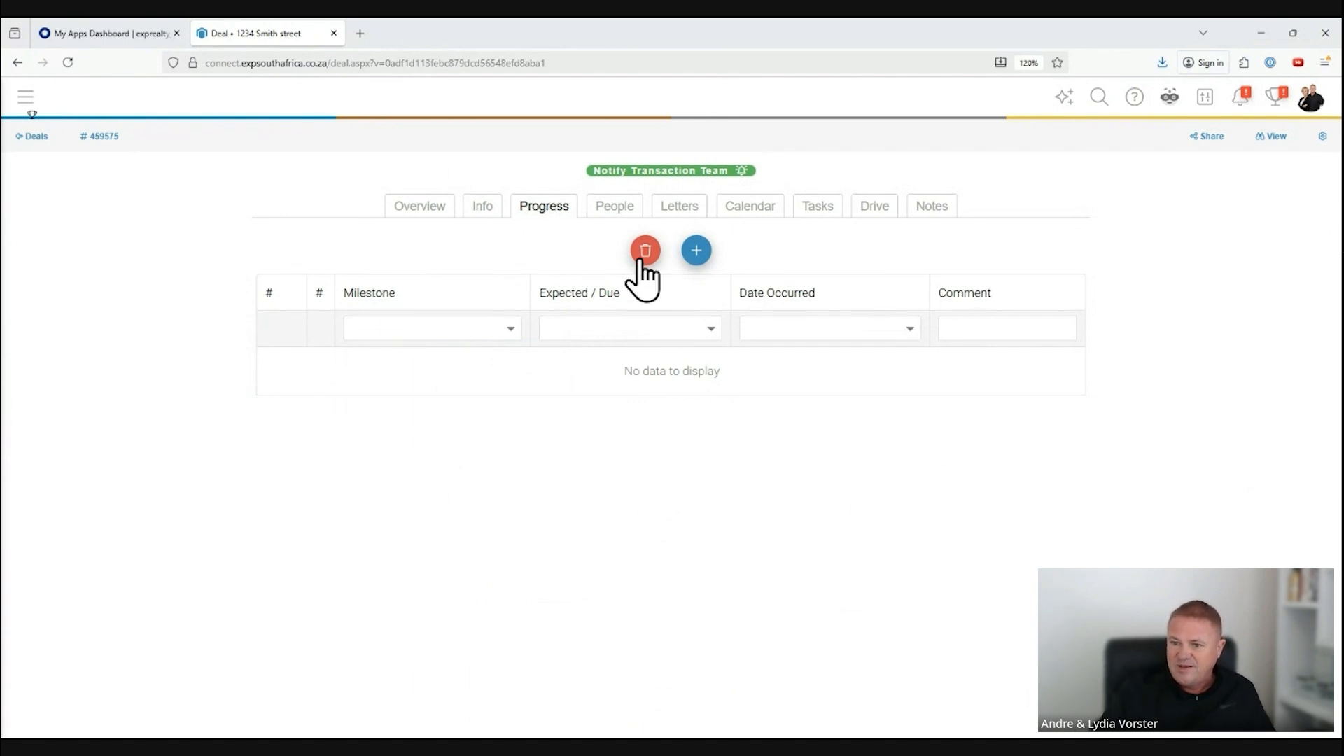
Step: Link an external contact of type Lawyer / Attorney to the deal, searching by the attorney's full name
{"action": "left_click", "coordinate": [614, 210]}
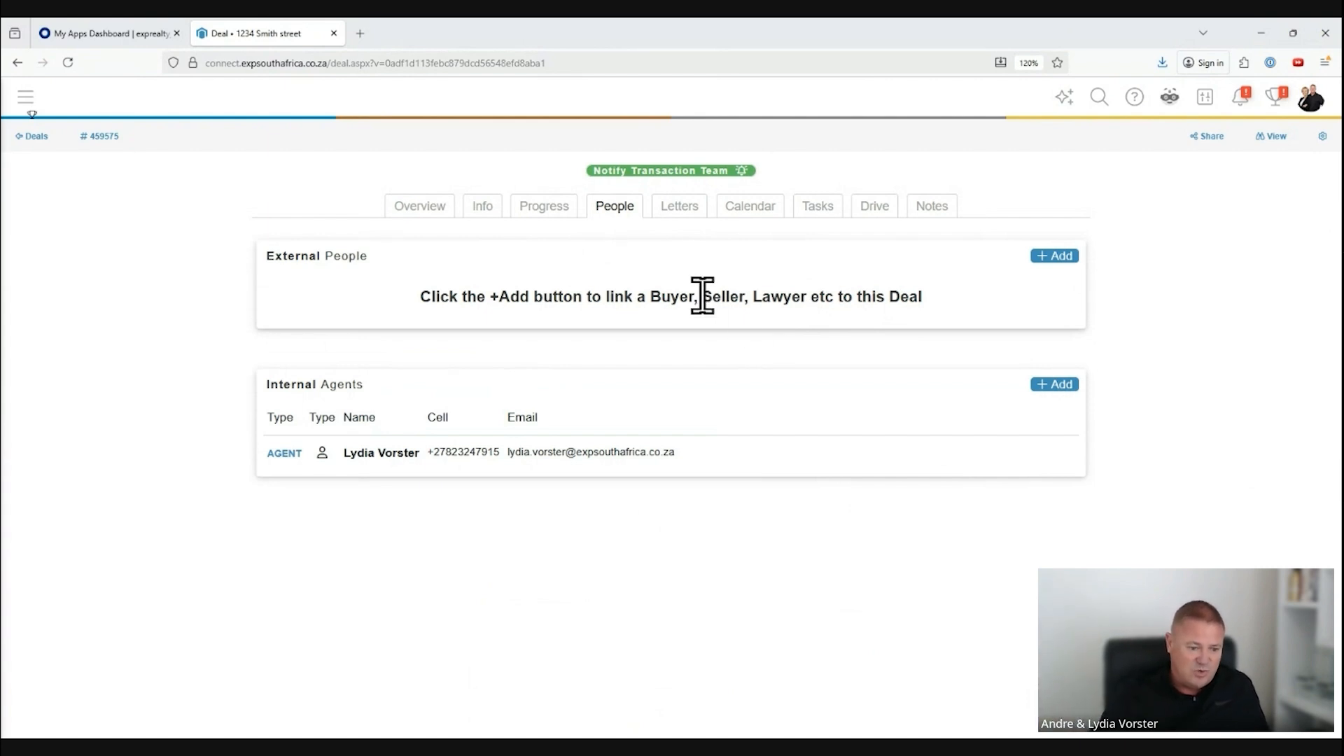
{"action": "left_click", "coordinate": [1050, 256]}
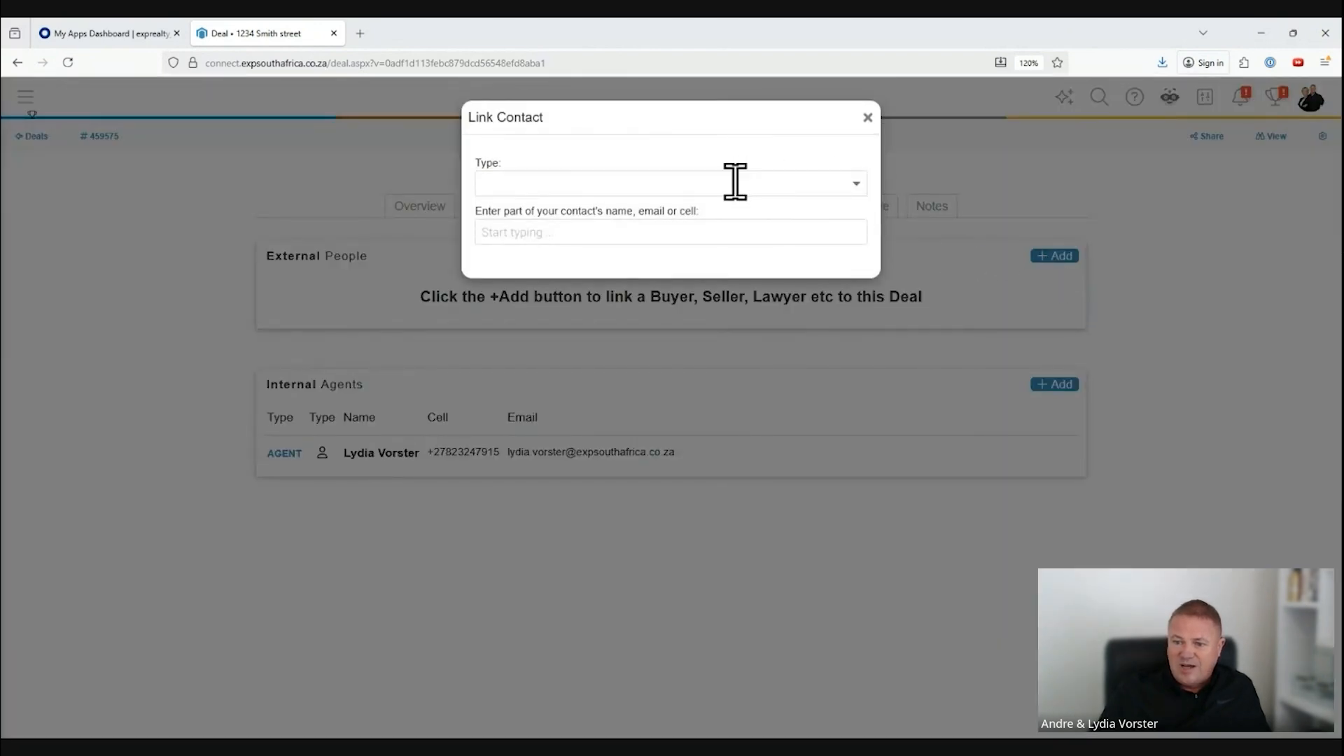
{"action": "left_click", "coordinate": [736, 182]}
{"action": "left_click", "coordinate": [856, 183]}
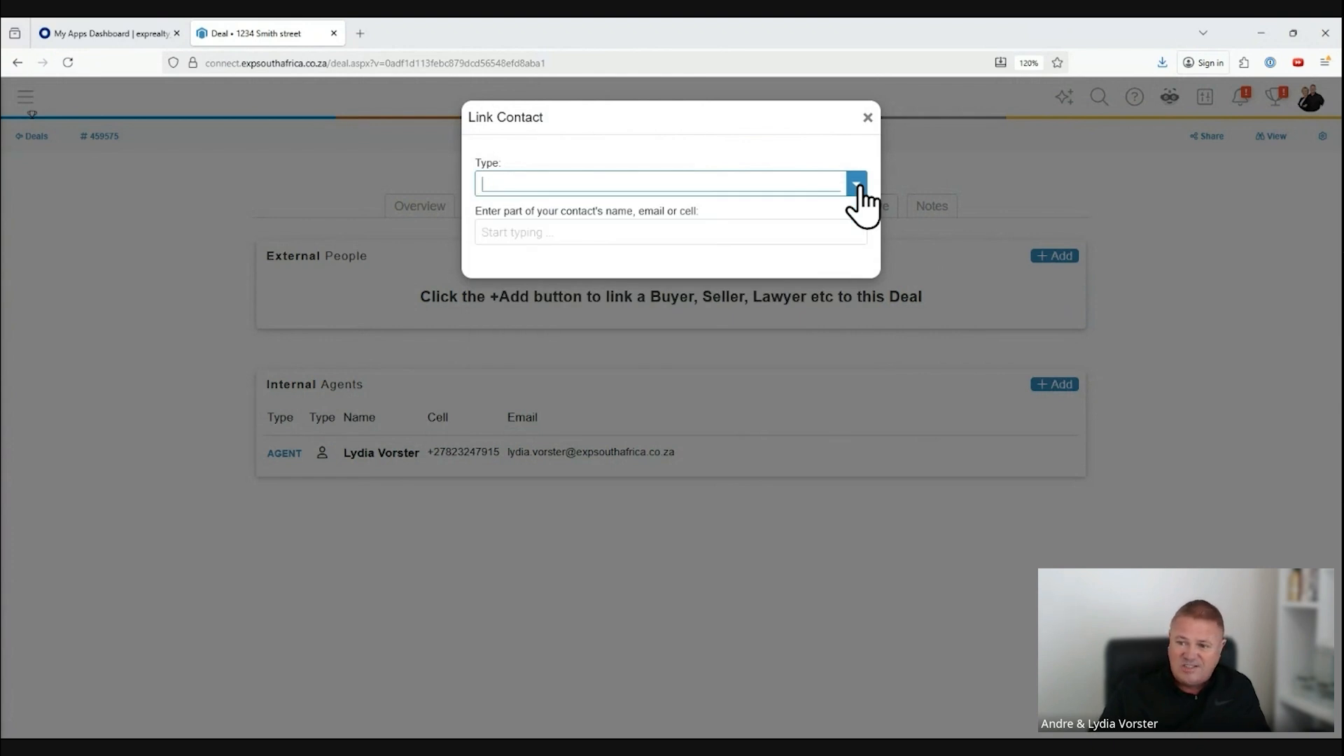
{"action": "left_click", "coordinate": [858, 184]}
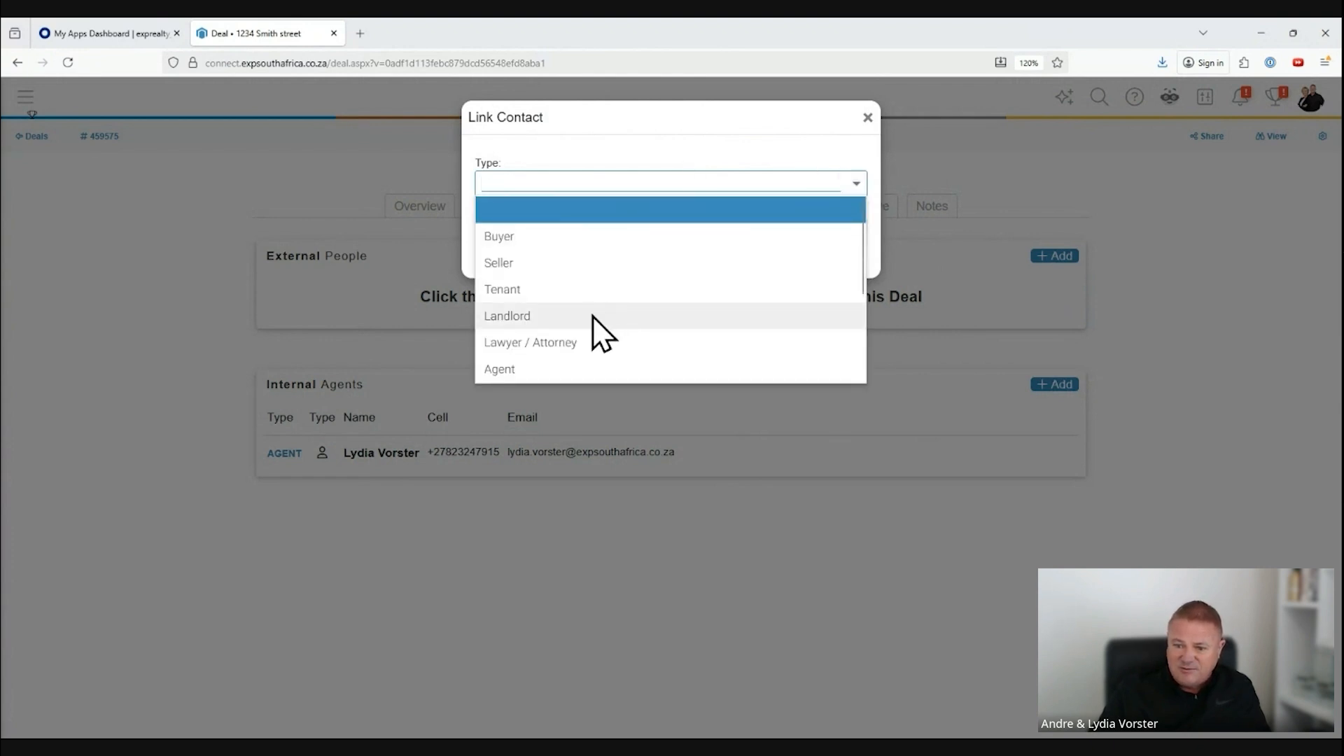
{"action": "left_click", "coordinate": [574, 341]}
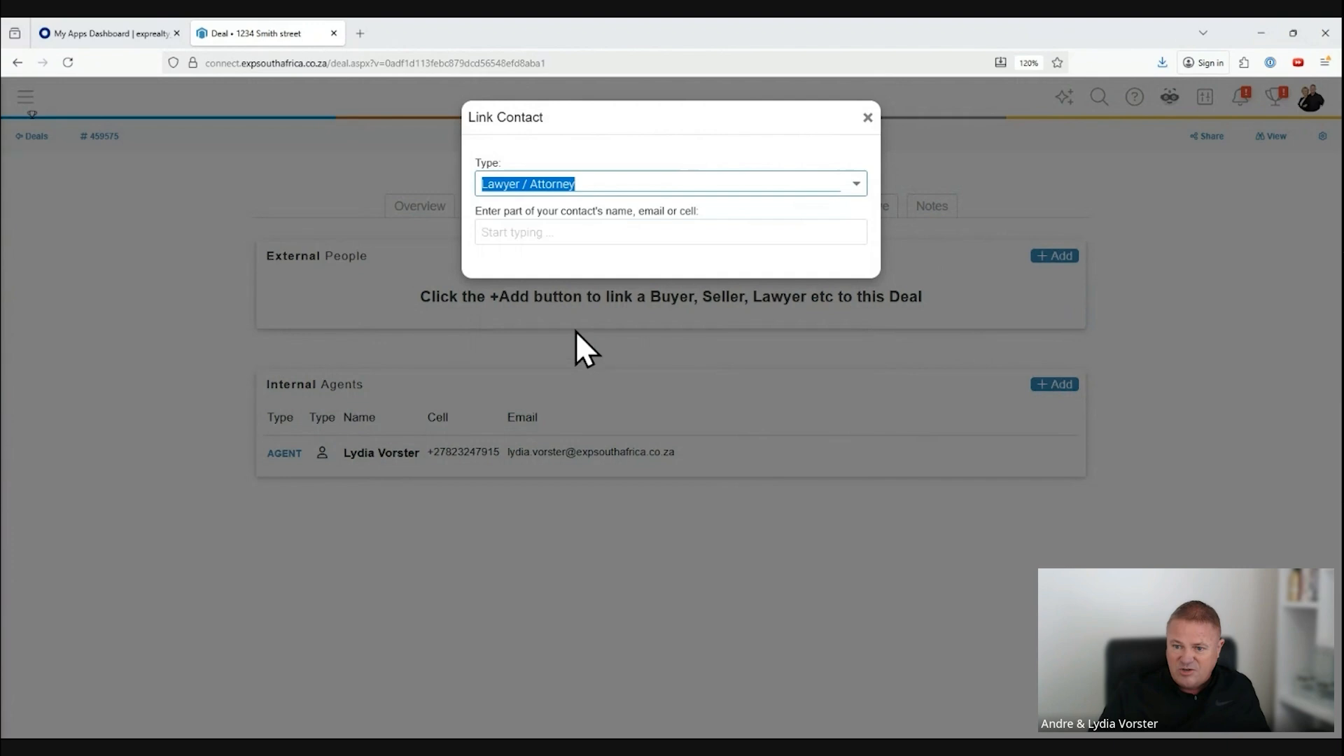
{"action": "left_click", "coordinate": [579, 232]}
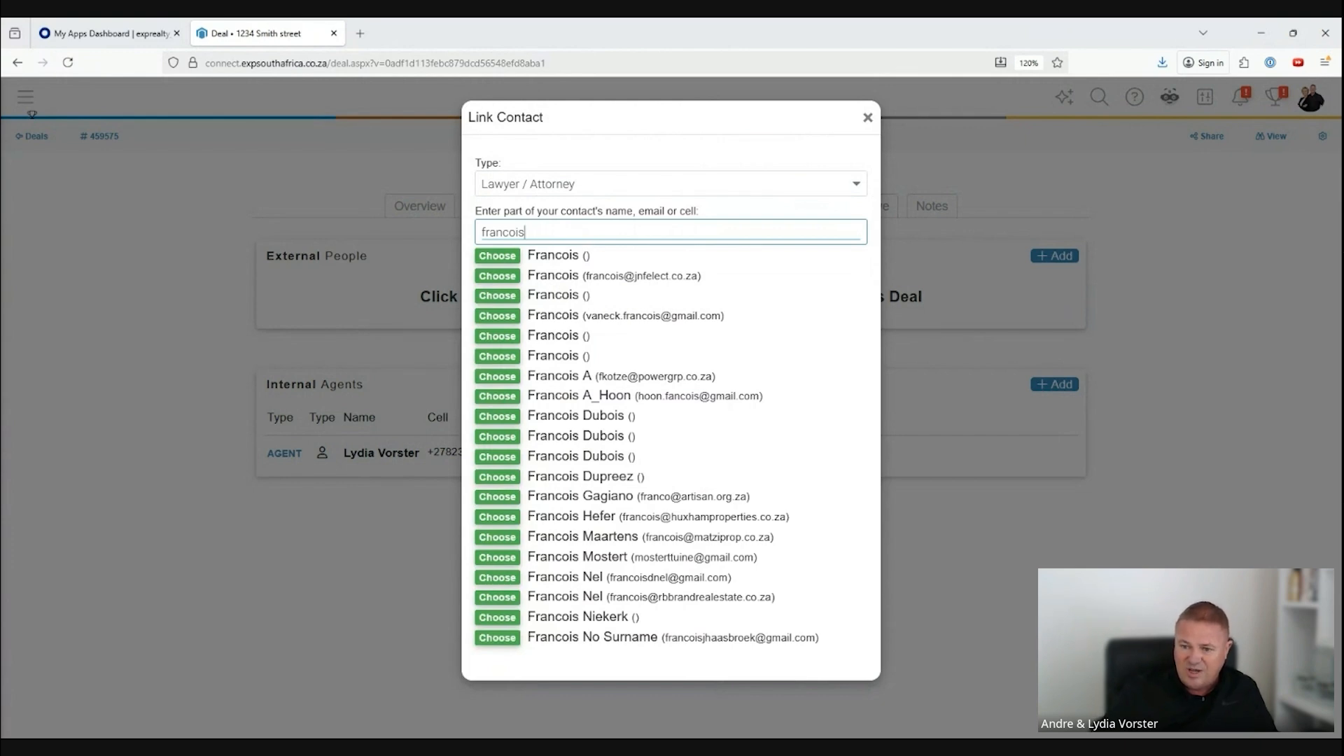
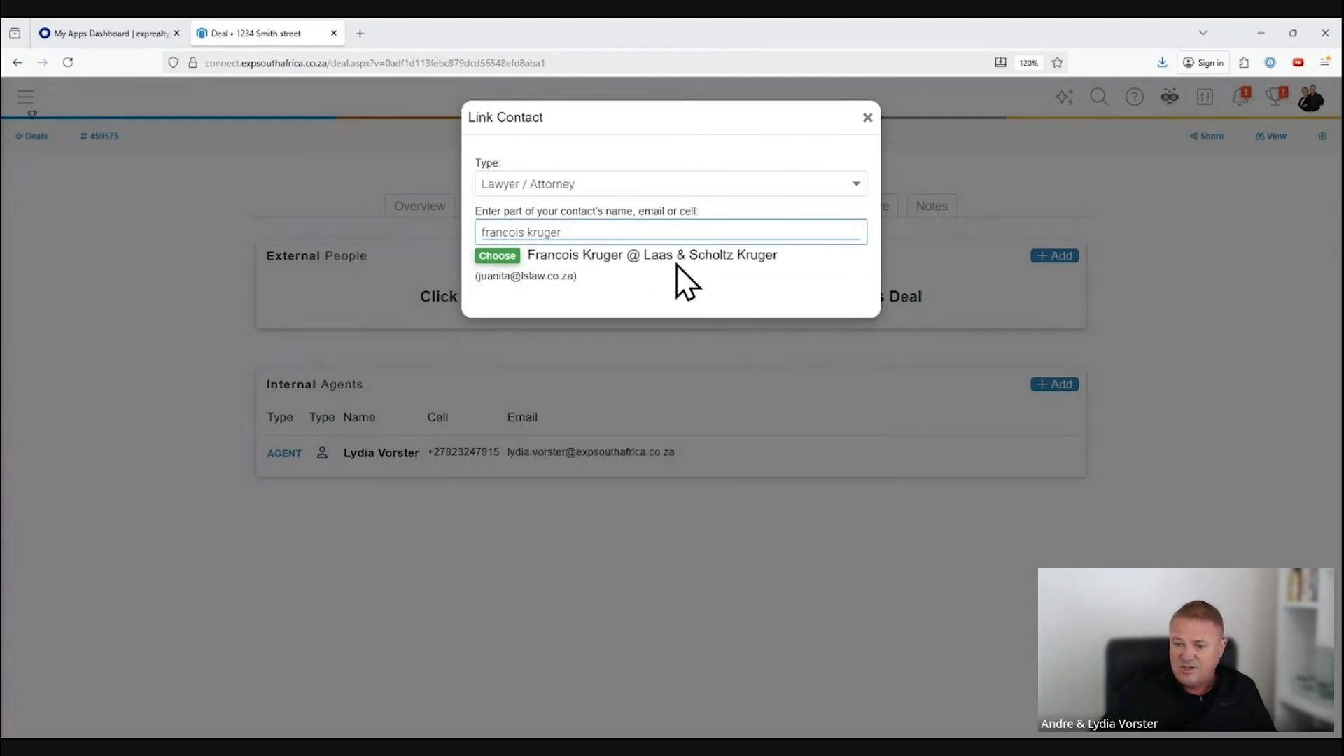
{"action": "left_click", "coordinate": [496, 258]}
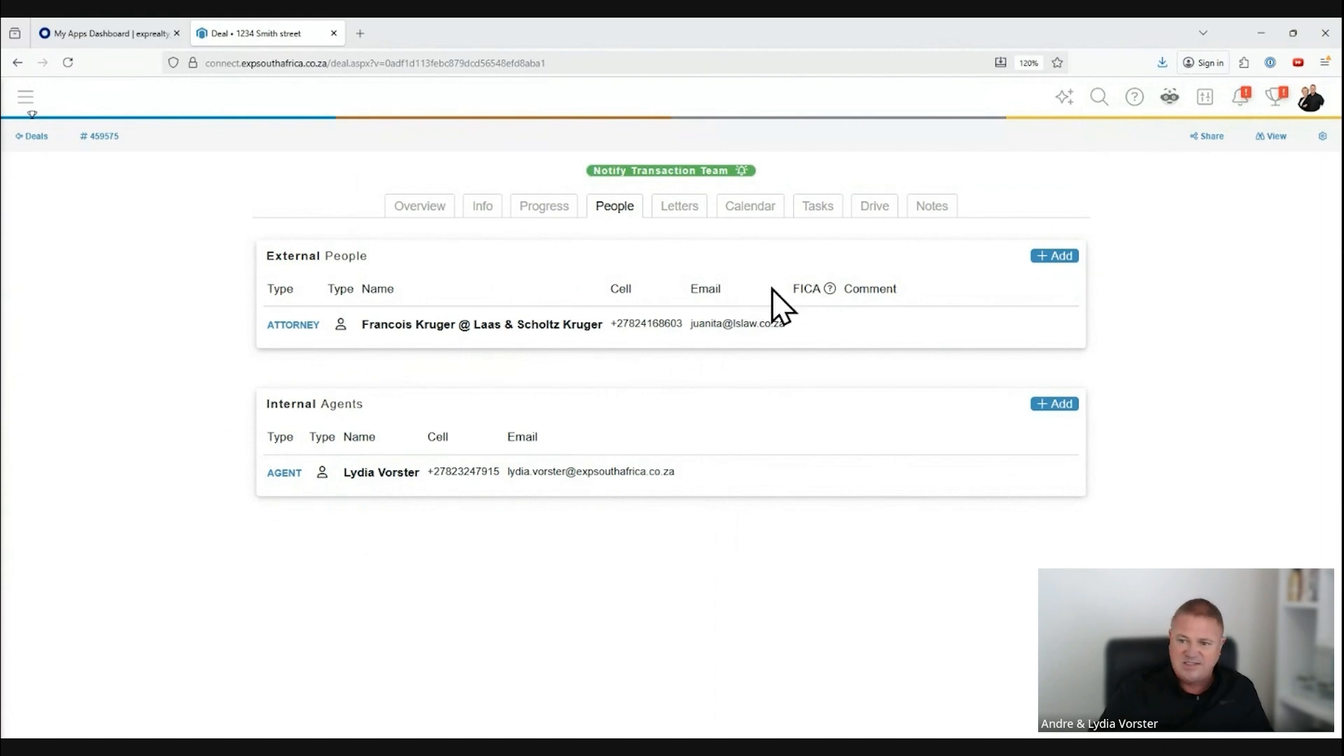
Step: View the deal's letters, calendar and tasks in turn
{"action": "left_click", "coordinate": [678, 224]}
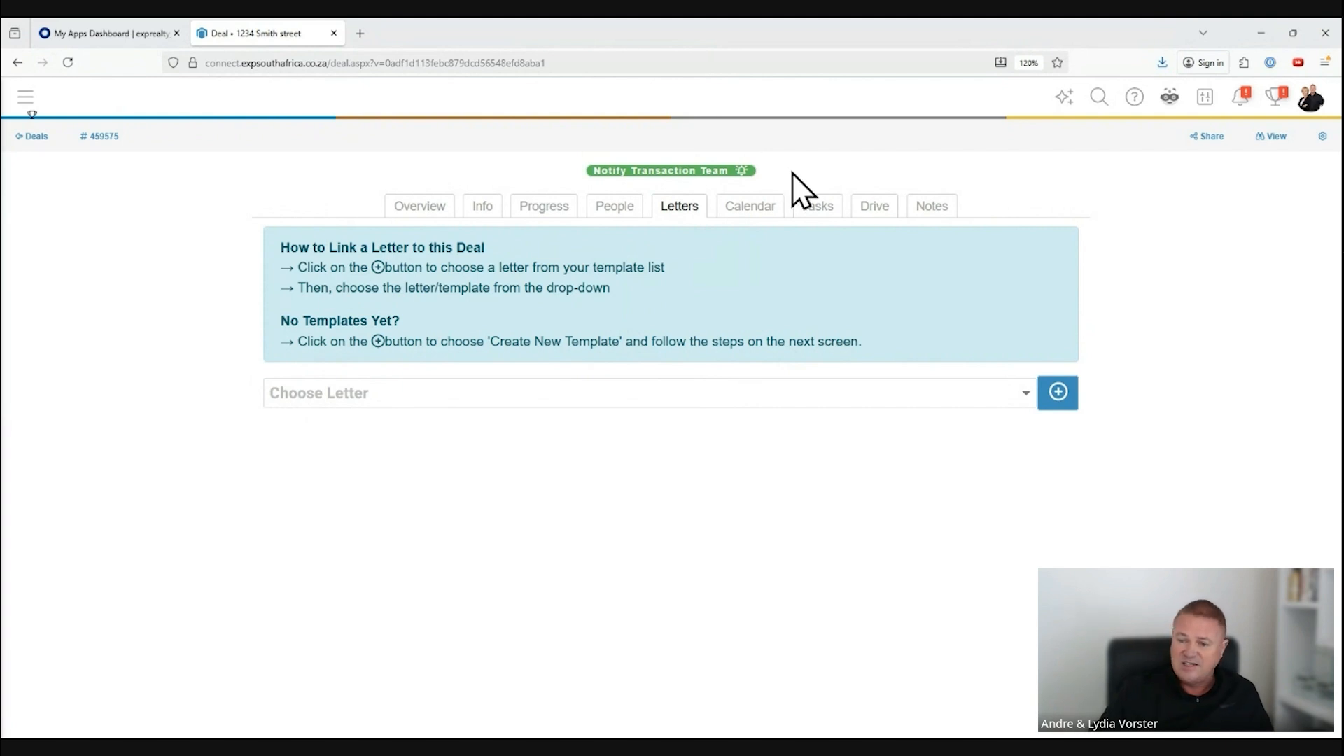
{"action": "left_click", "coordinate": [739, 208]}
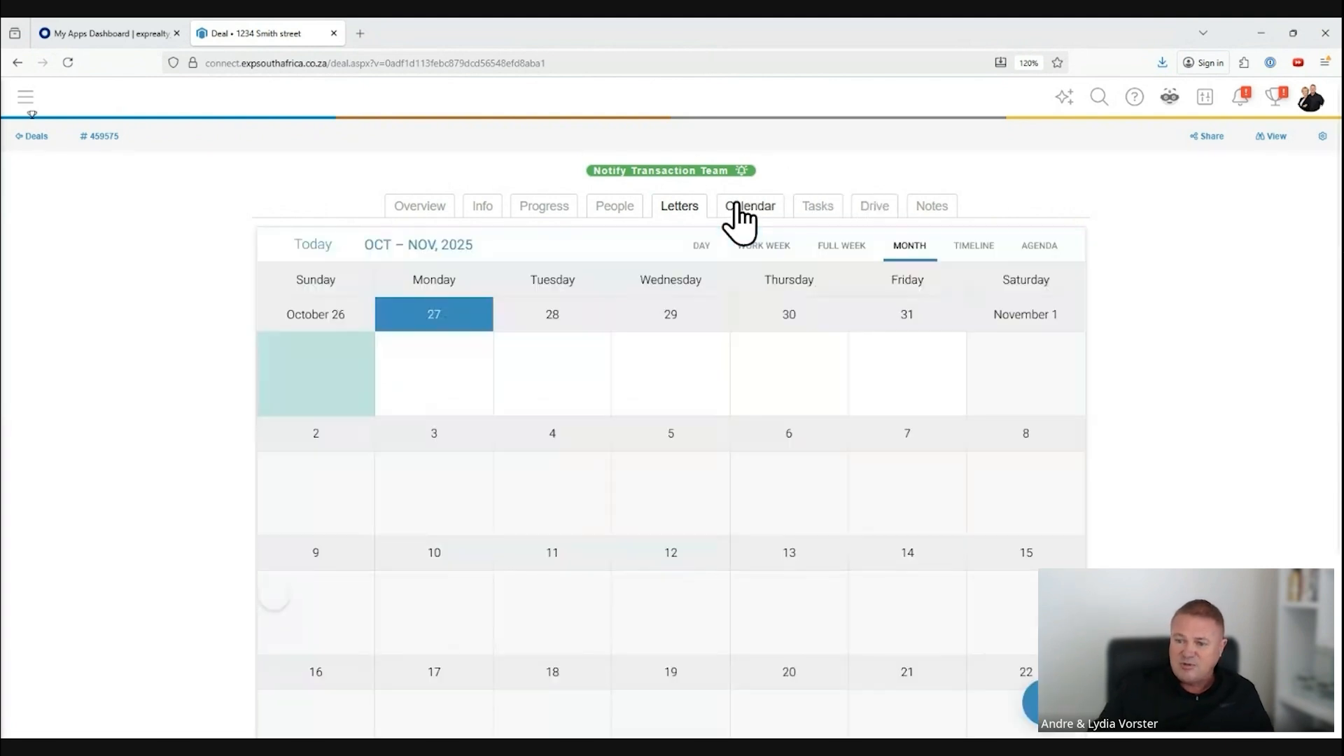
{"action": "left_click", "coordinate": [815, 210]}
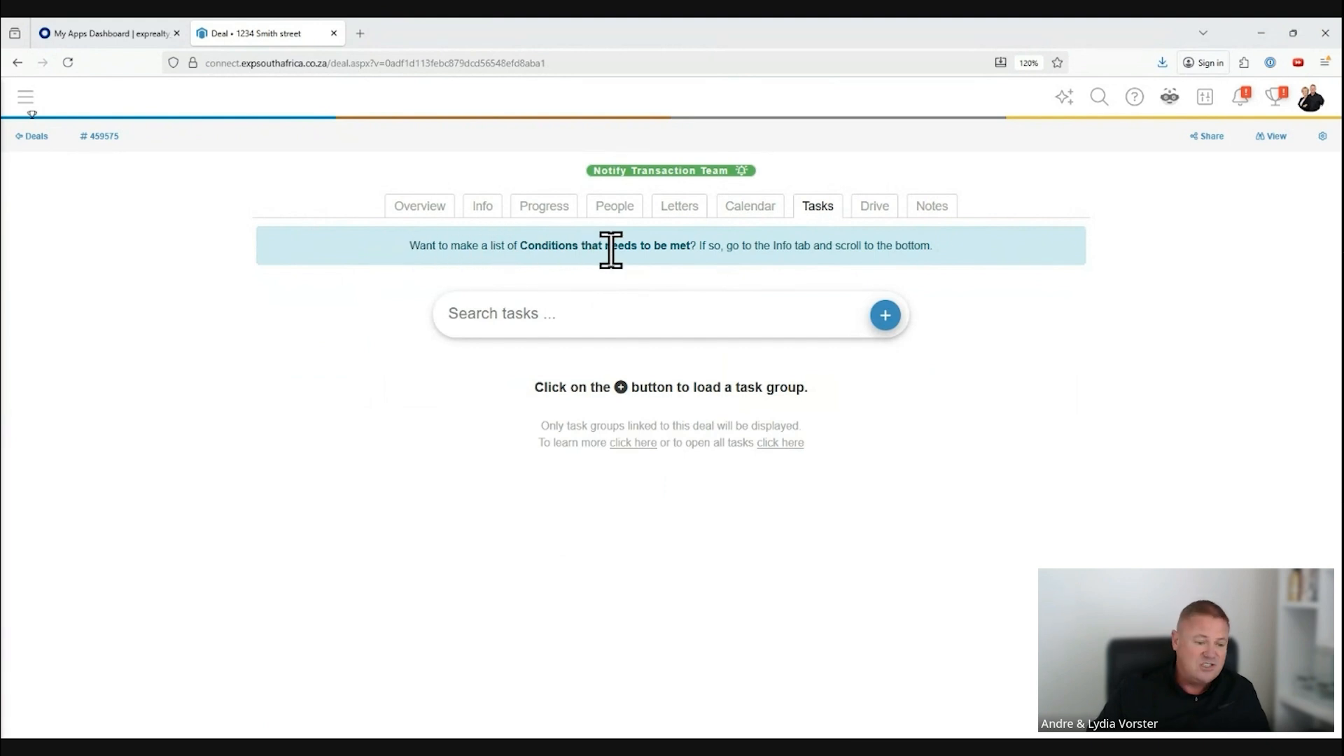
Step: Upload the offer, Annexure A, Annexure B, bond and commission PDFs to the deal's drive
{"action": "left_click", "coordinate": [874, 206]}
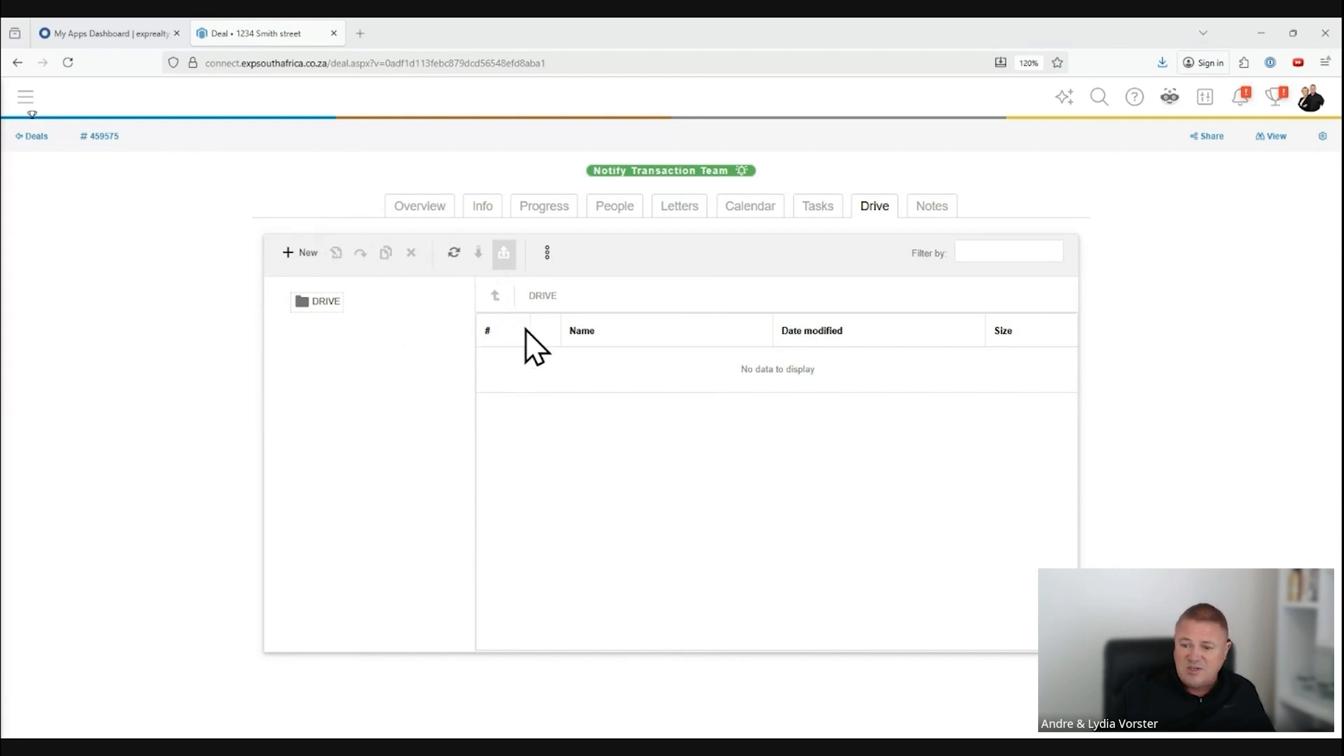
{"action": "left_click", "coordinate": [560, 371]}
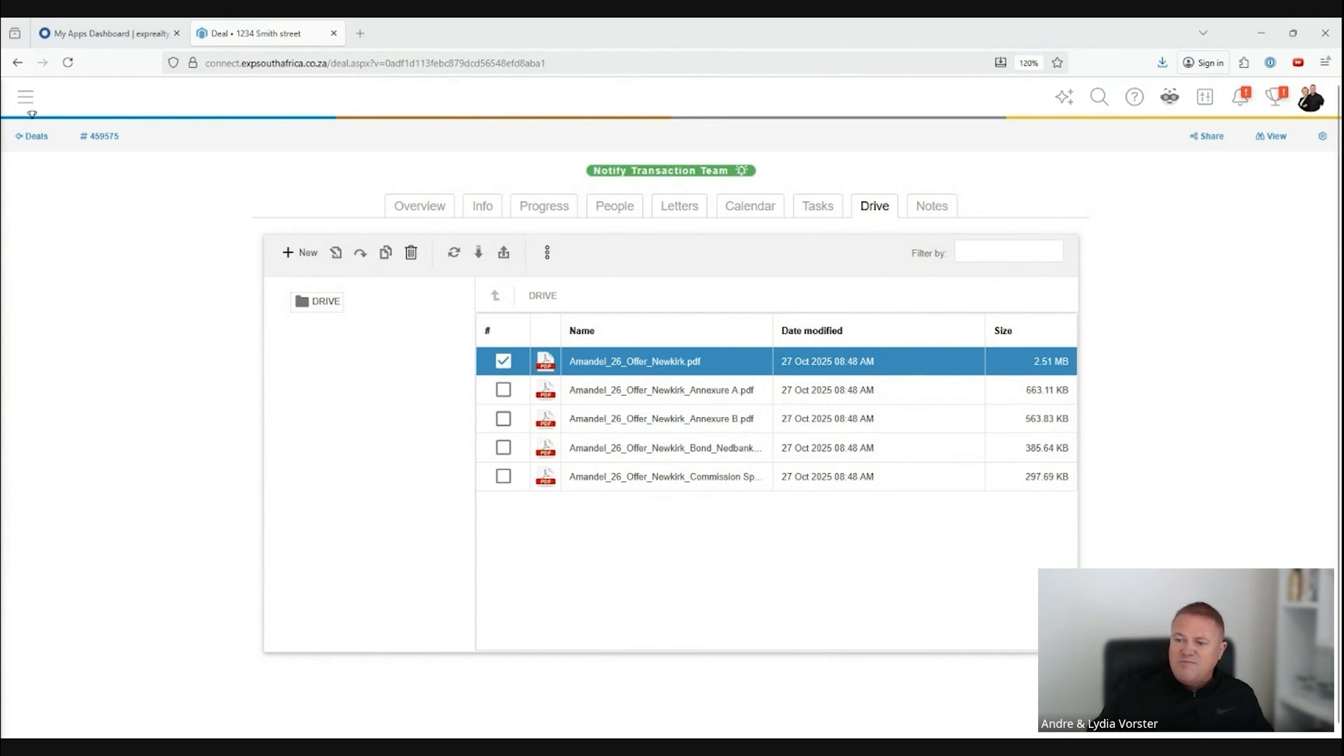
Step: View the deal's notes and overview, and return to its general info
{"action": "left_click", "coordinate": [929, 225]}
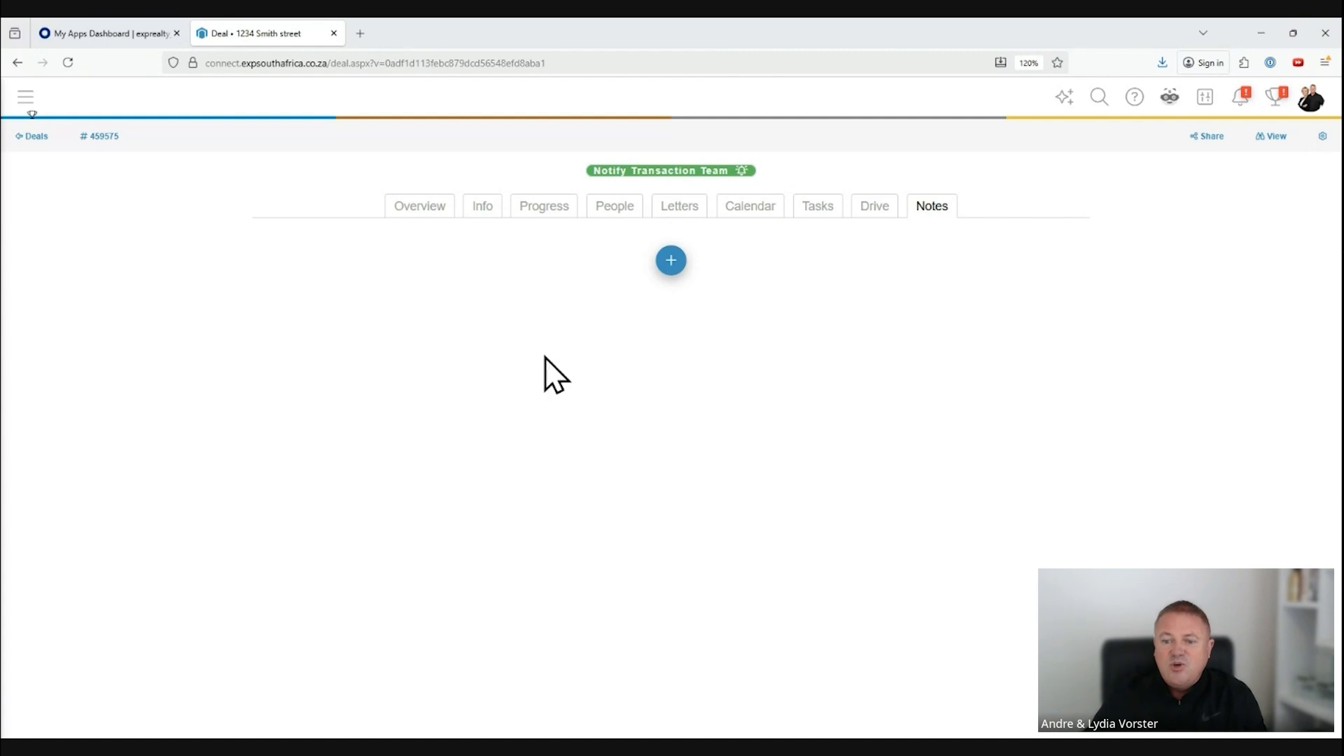
{"action": "left_click", "coordinate": [439, 210]}
{"action": "left_click", "coordinate": [482, 209]}
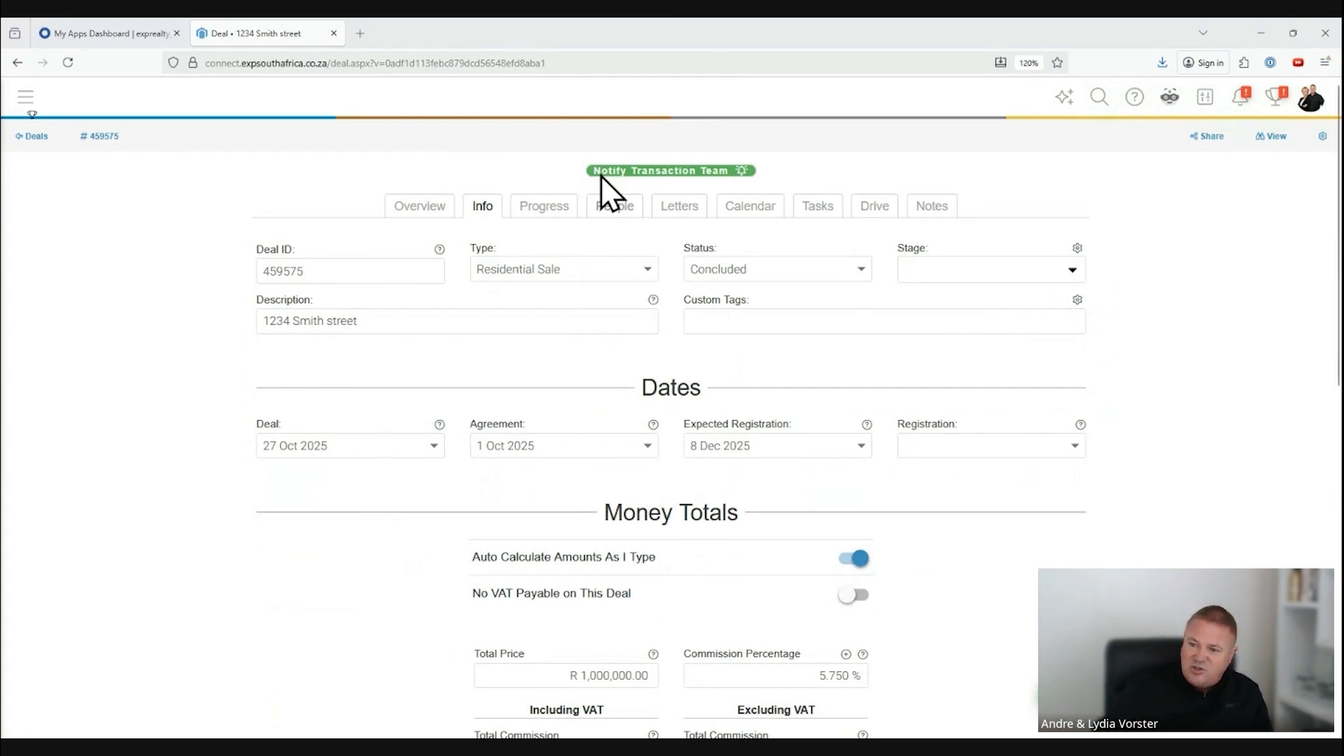
Step: Draft a transaction team notification reading "Please check this transaction for correctness, as well as FICA for all parties on nCino/ Docfoc)" and close it unsent
{"action": "left_click", "coordinate": [673, 177]}
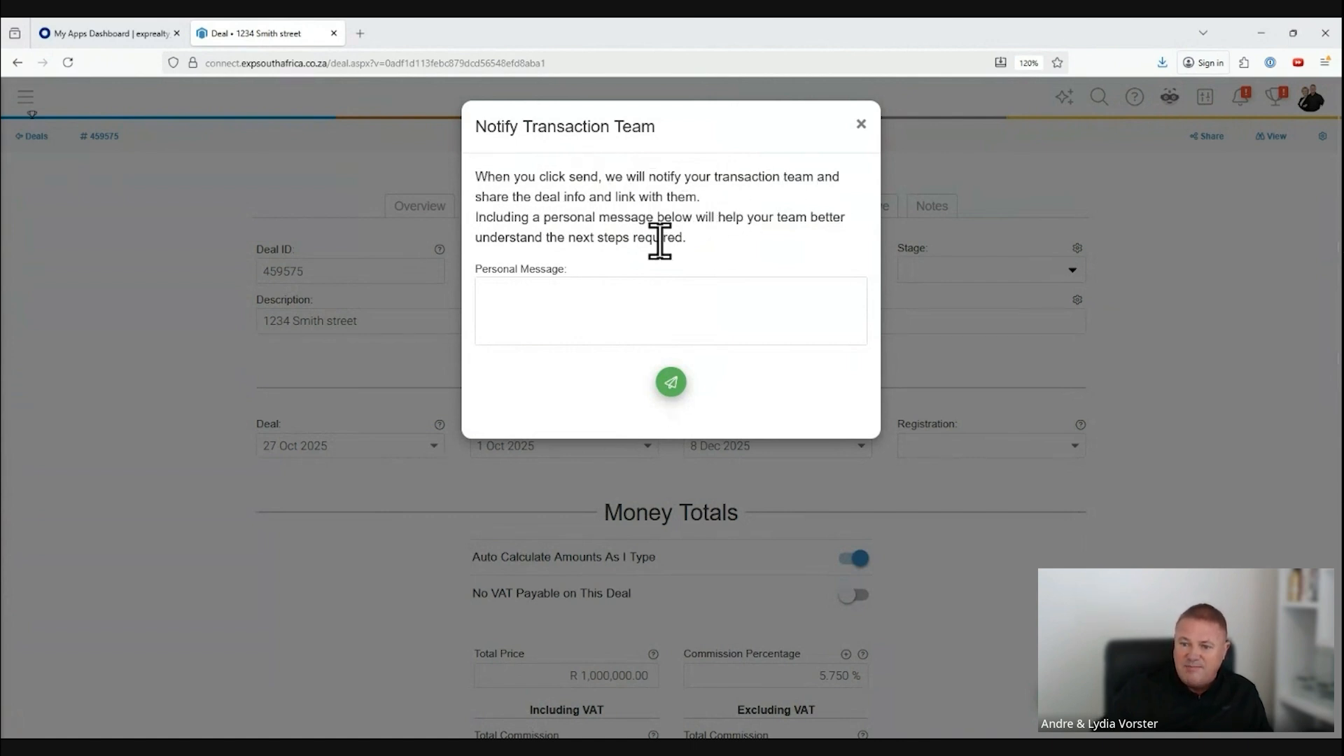
{"action": "left_click", "coordinate": [581, 298]}
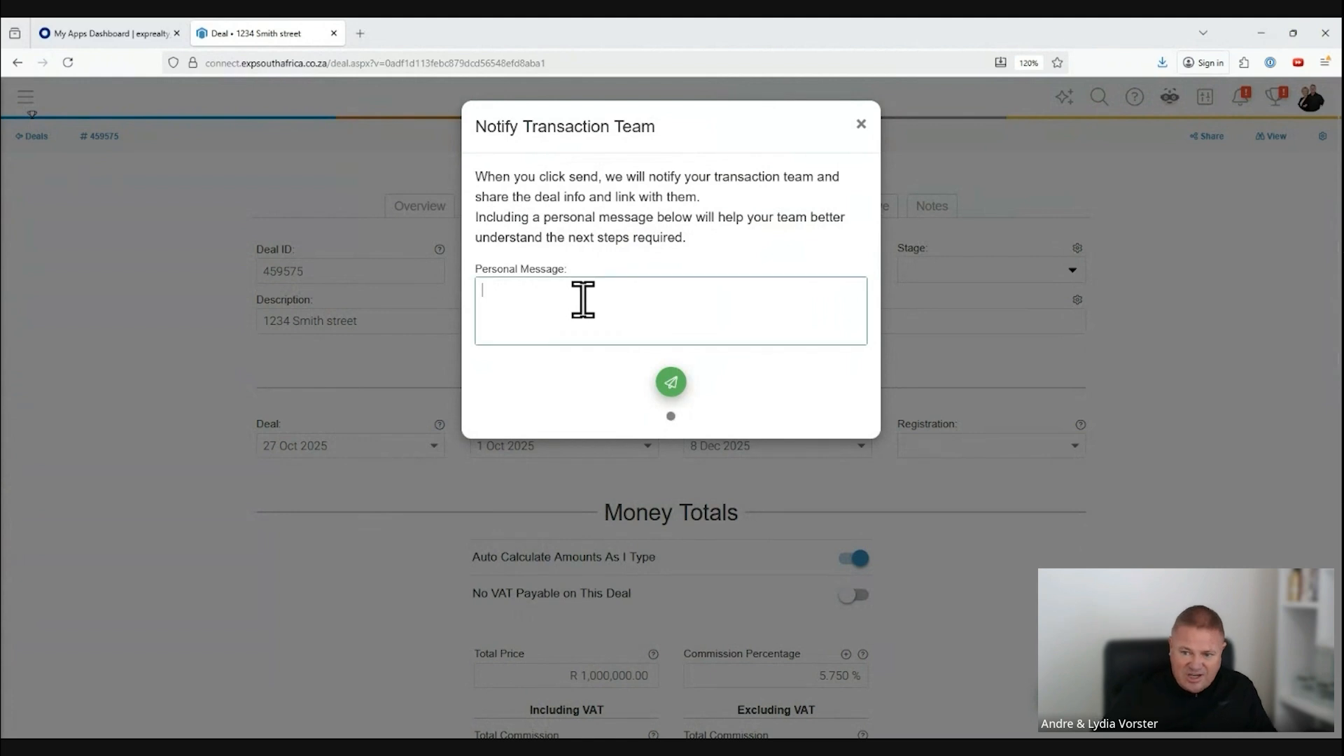
{"action": "type", "text": "Please check this transaction for correctness, as well as FICA for all parties on nCino/ Docfoc)"}
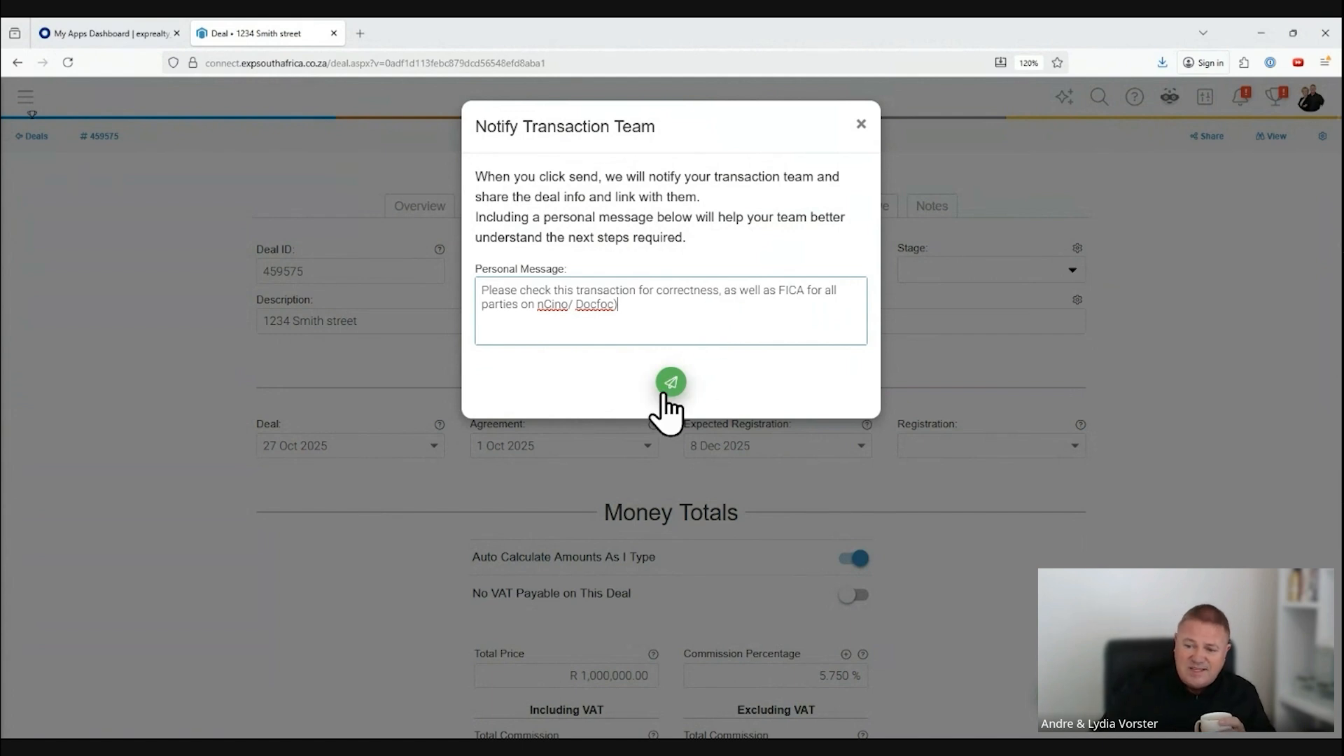
{"action": "left_click", "coordinate": [861, 124]}
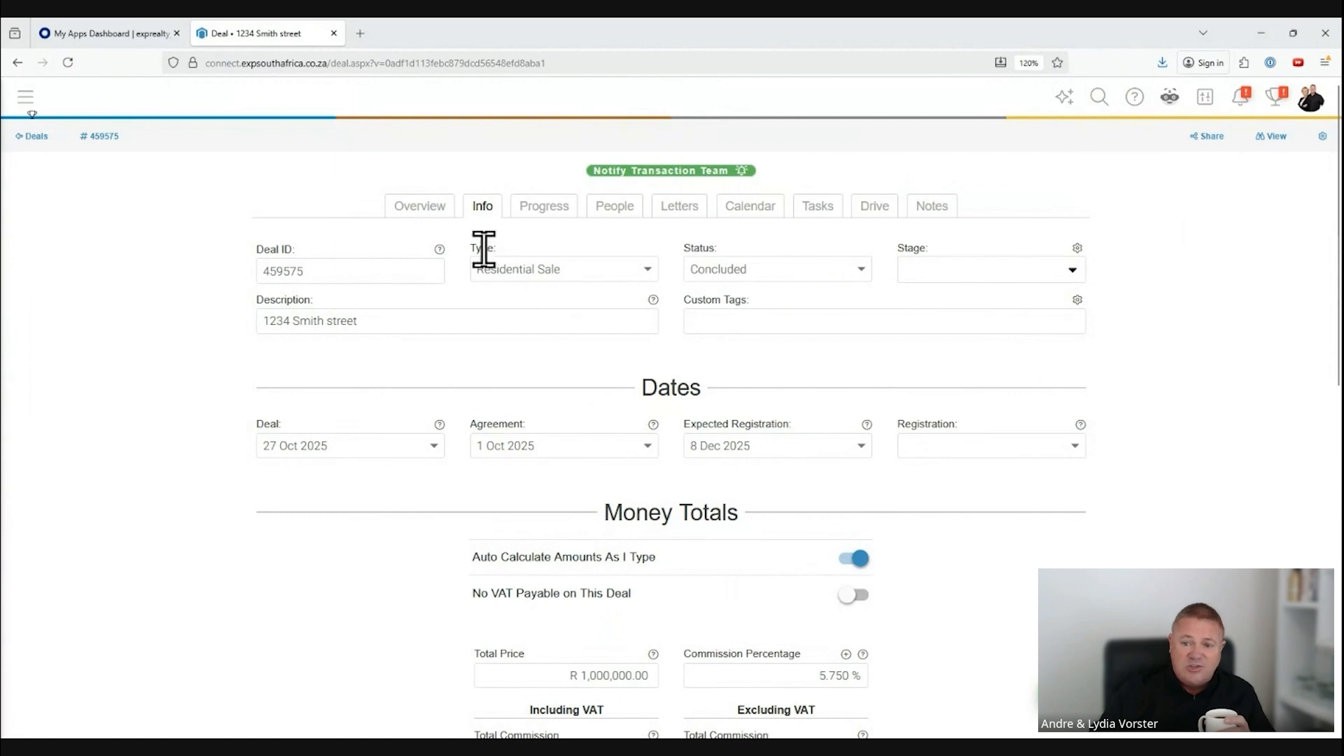
Step: Review the deal overview, including its summary counts, linked listing and the agents with access
{"action": "left_click", "coordinate": [425, 213]}
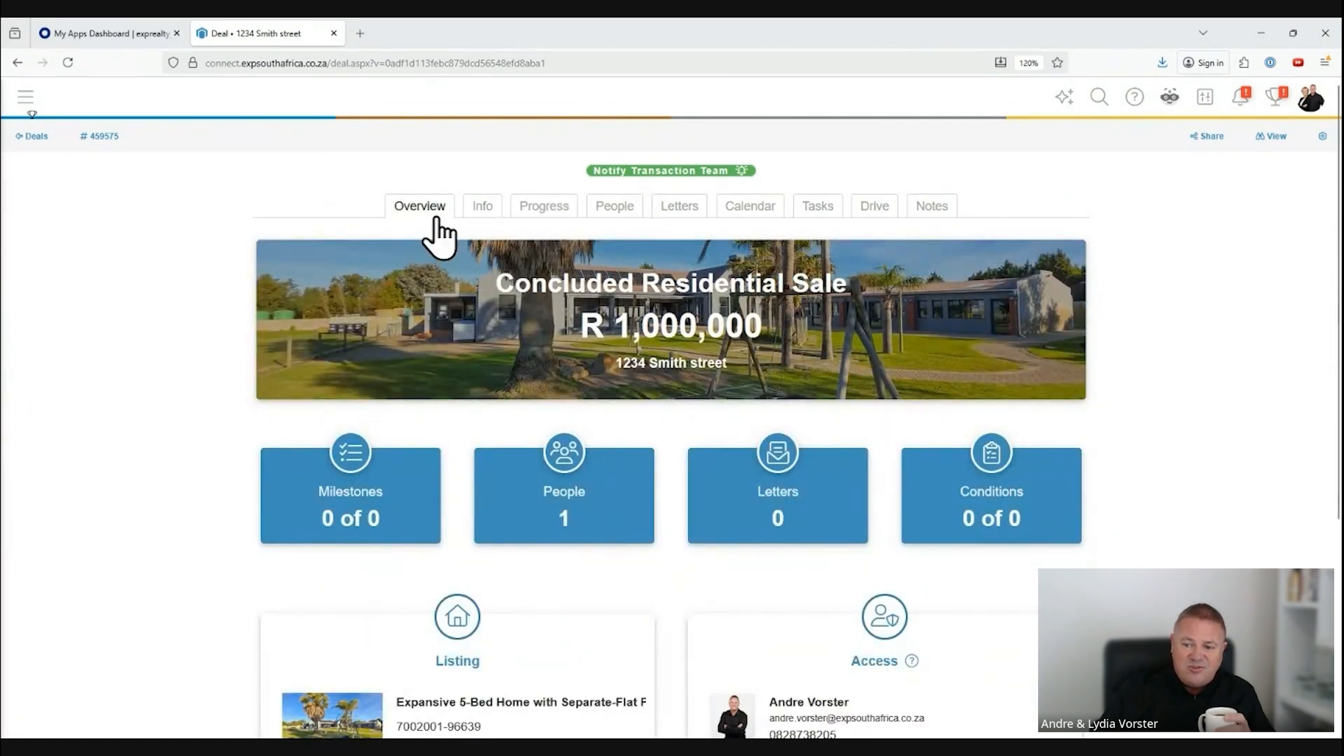
{"action": "scroll", "coordinate": [1088, 549], "scroll_direction": "down", "scroll_amount": 4}
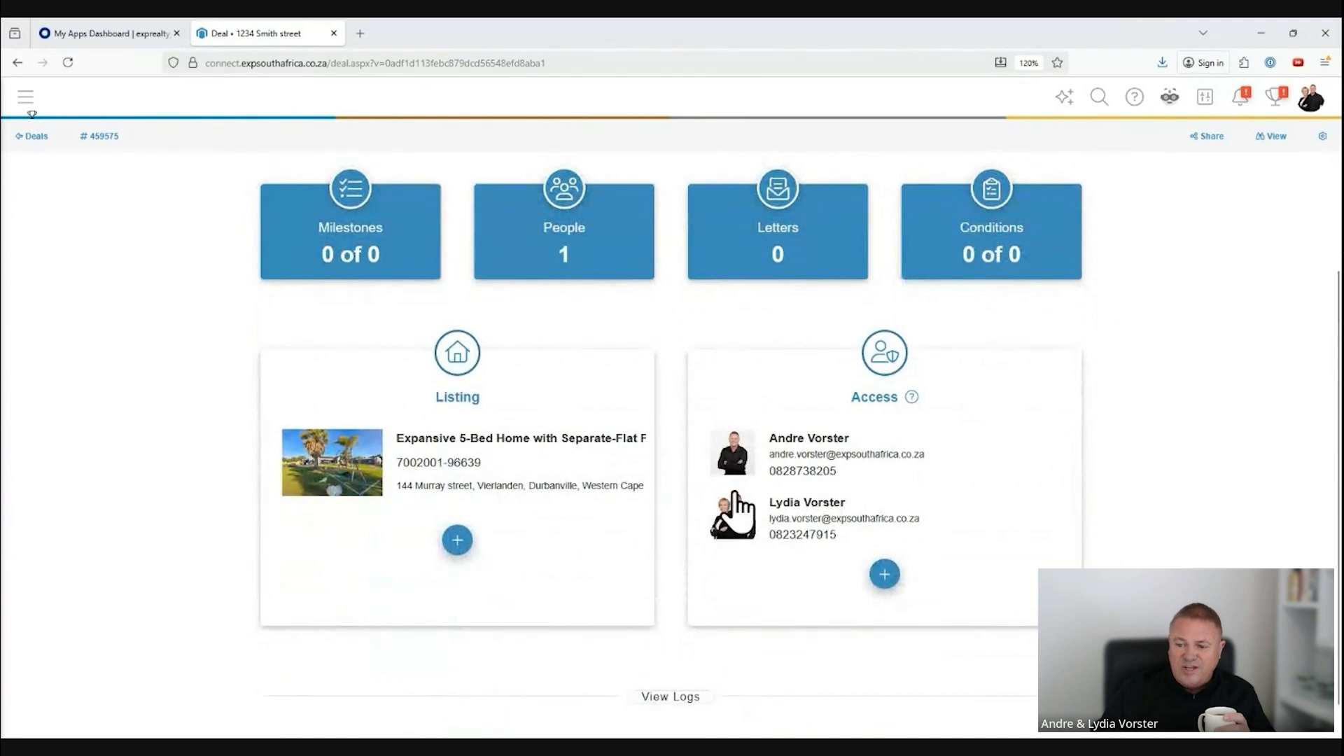